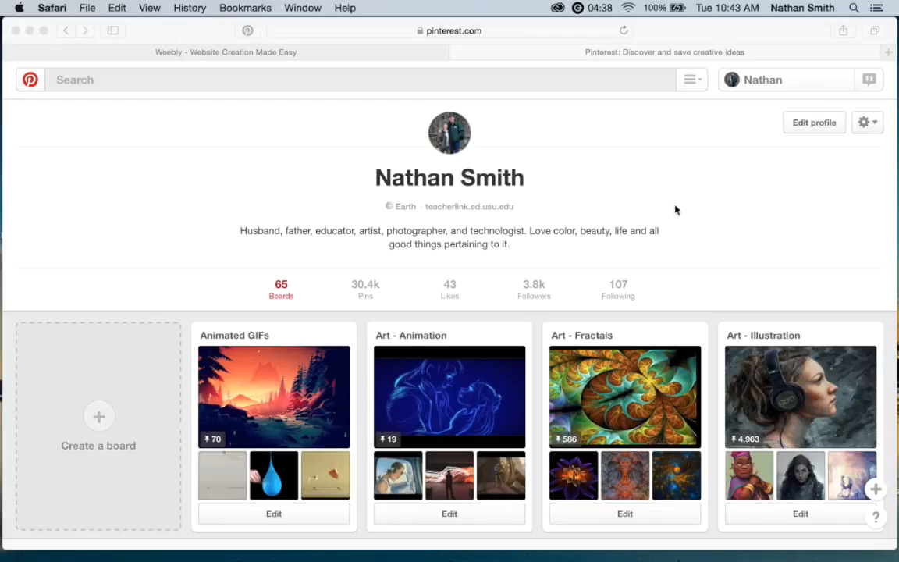
- Look over the first rows of boards on the Pinterest profile page
scroll(676, 209, down, 5)
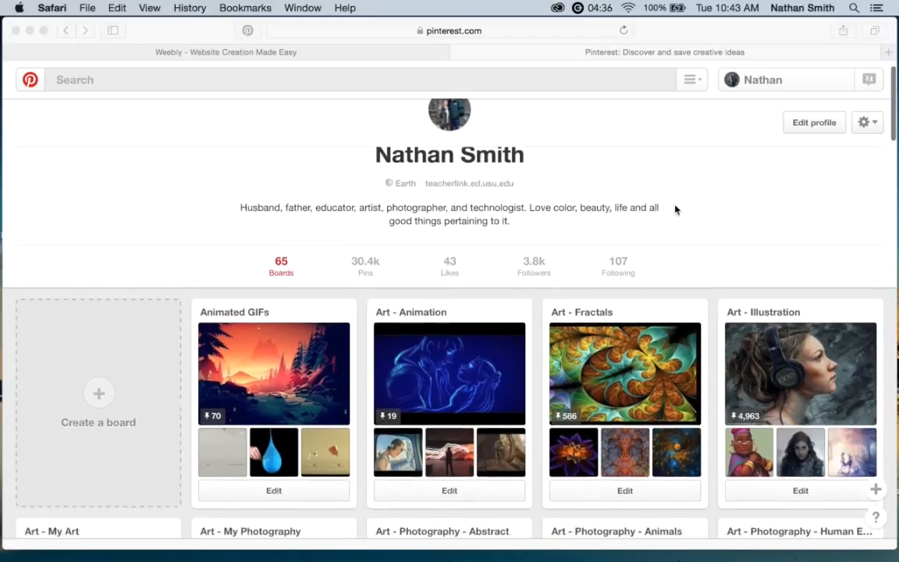
scroll(675, 209, down, 2)
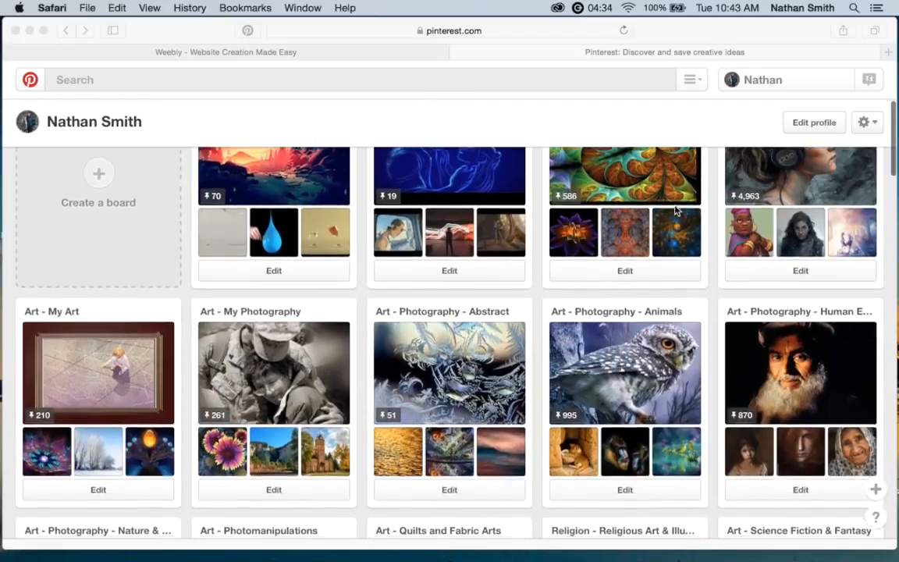
scroll(675, 209, up, 6)
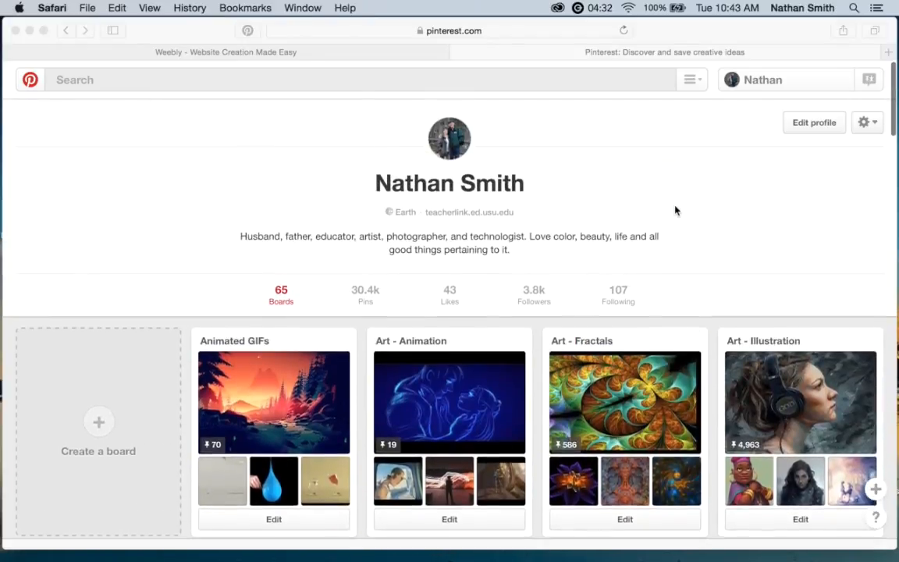
- Display the full web address of the Pinterest profile page and return to the page
click(537, 33)
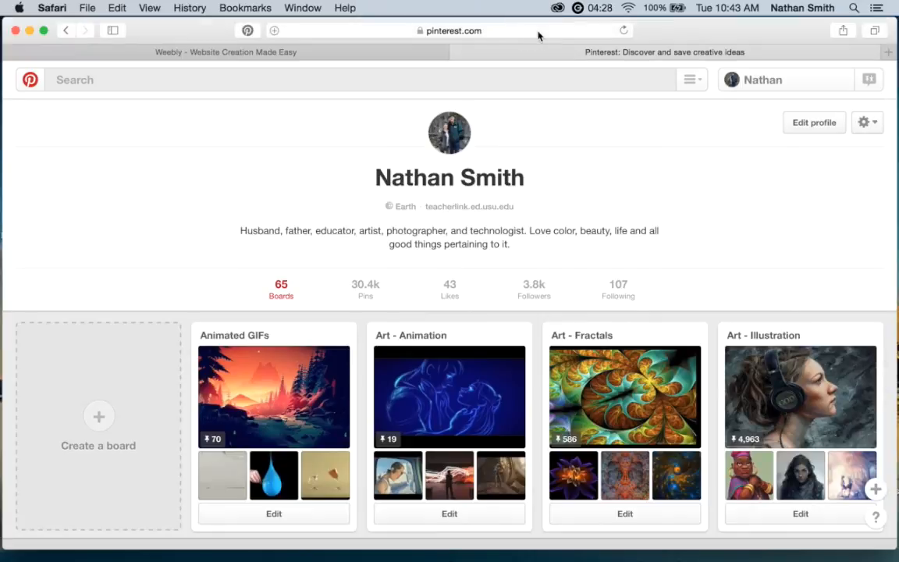
click(537, 33)
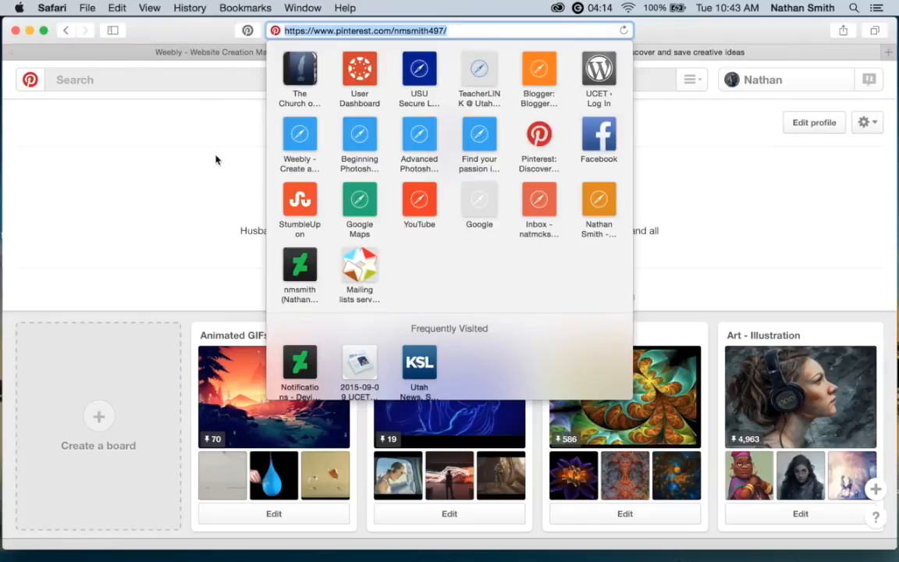
click(216, 160)
- Find the design boards on the profile and open the "Design - Alignment & Grids" board
scroll(315, 169, down, 3)
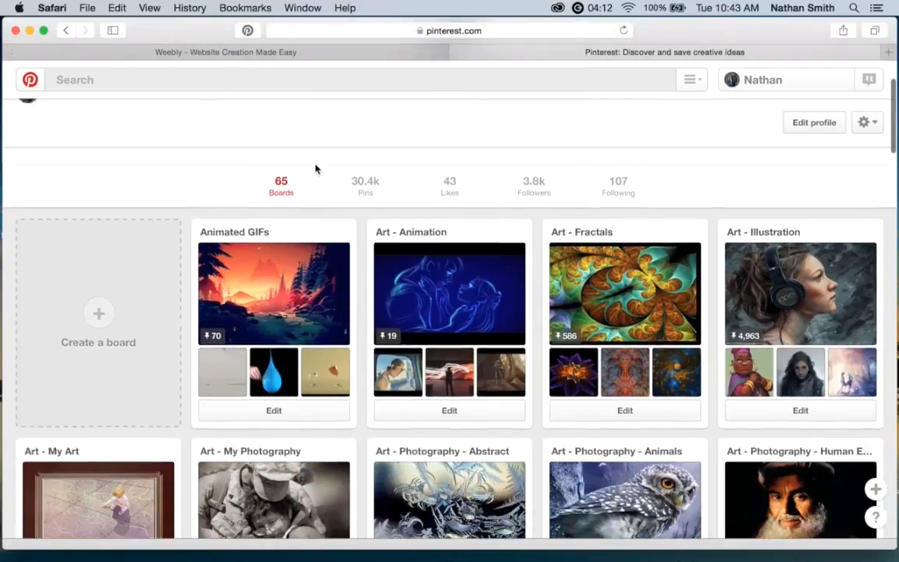
scroll(315, 168, down, 4)
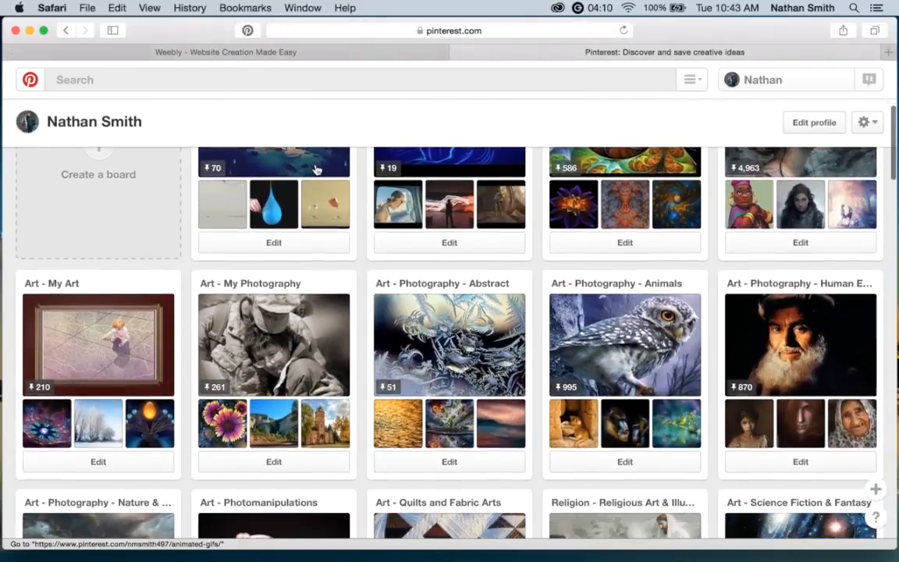
scroll(316, 169, down, 5)
scroll(316, 168, down, 5)
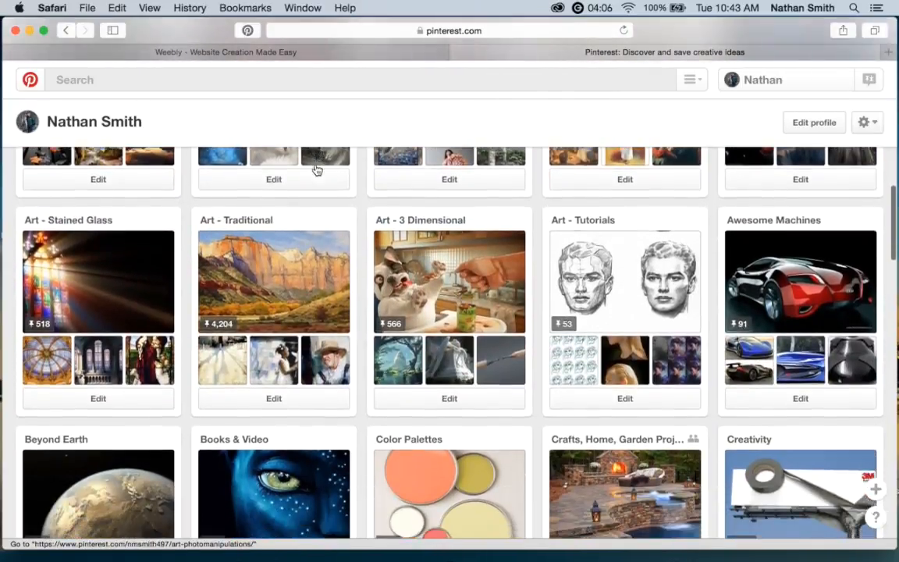
scroll(316, 169, down, 5)
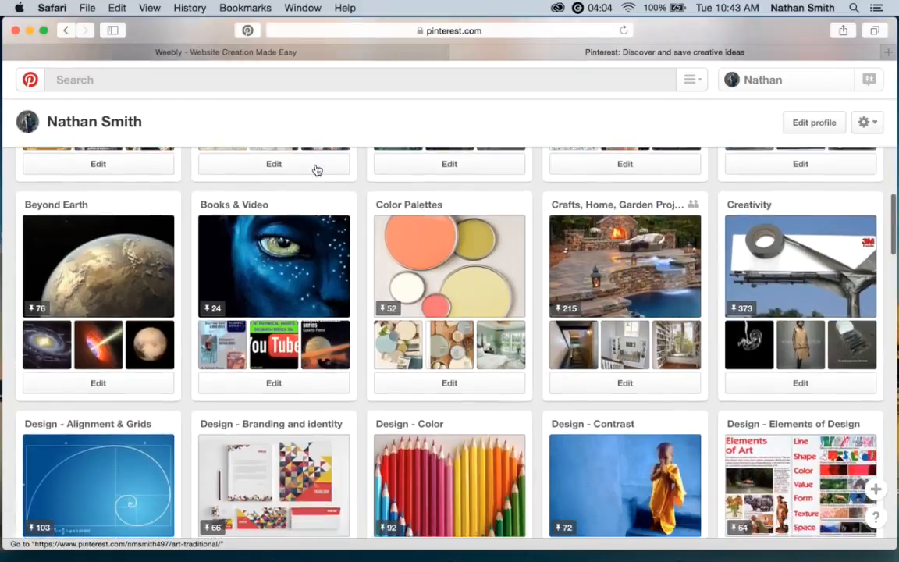
scroll(316, 169, down, 1)
scroll(316, 170, down, 1)
scroll(316, 169, up, 1)
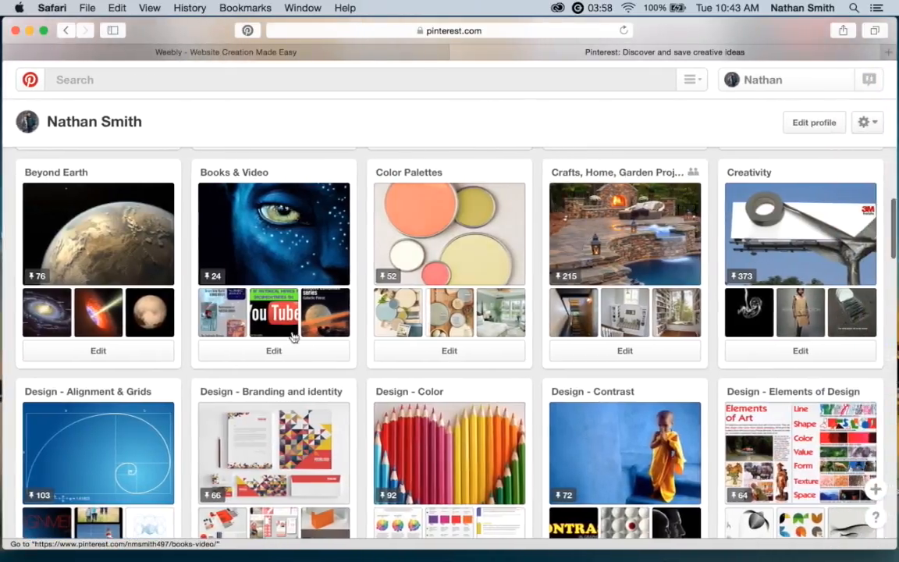
click(134, 444)
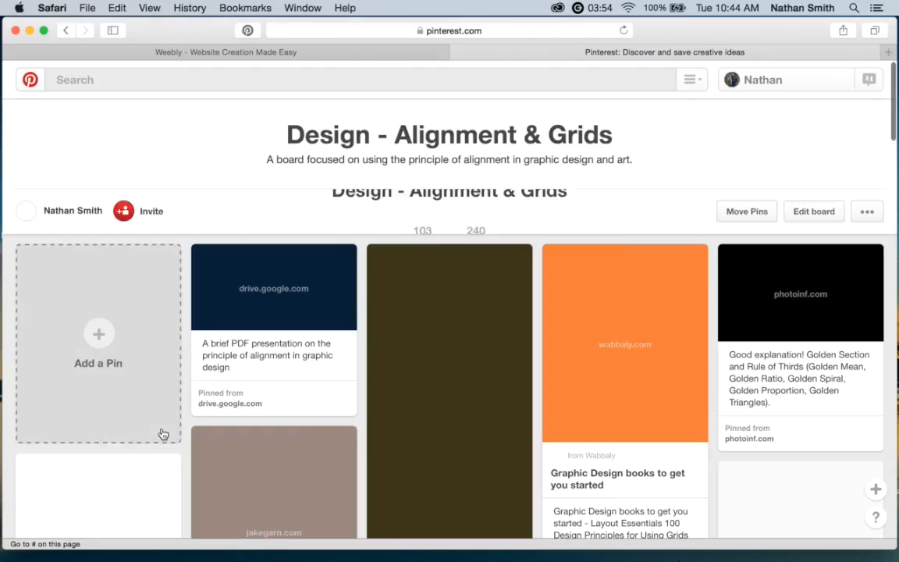
- Browse the alignment and grids pins and open the "UI Tiles" wireframe pin
scroll(183, 408, down, 3)
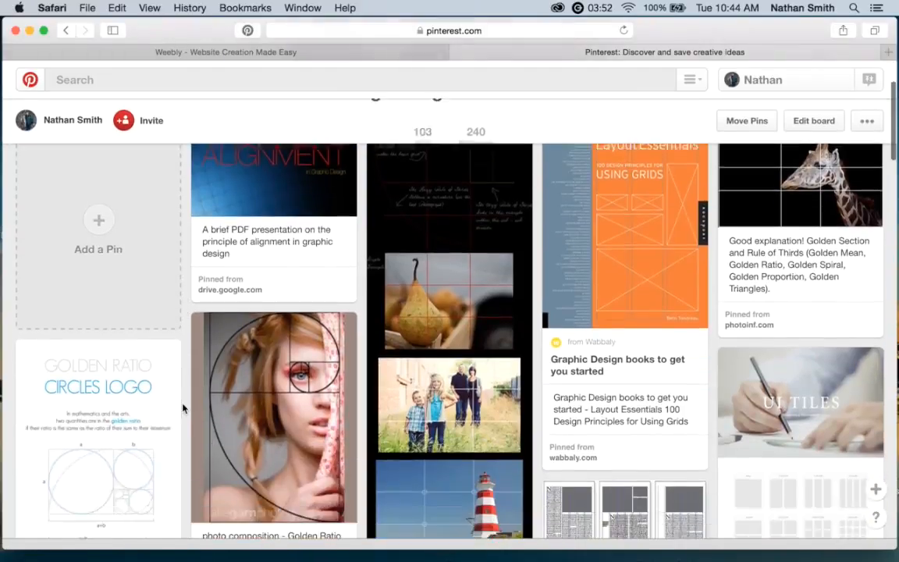
scroll(184, 408, down, 5)
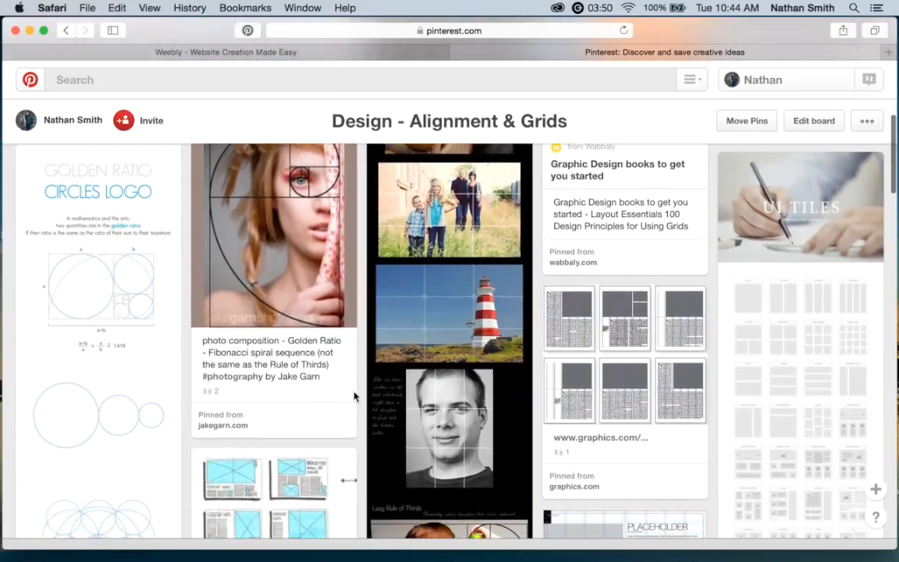
click(756, 390)
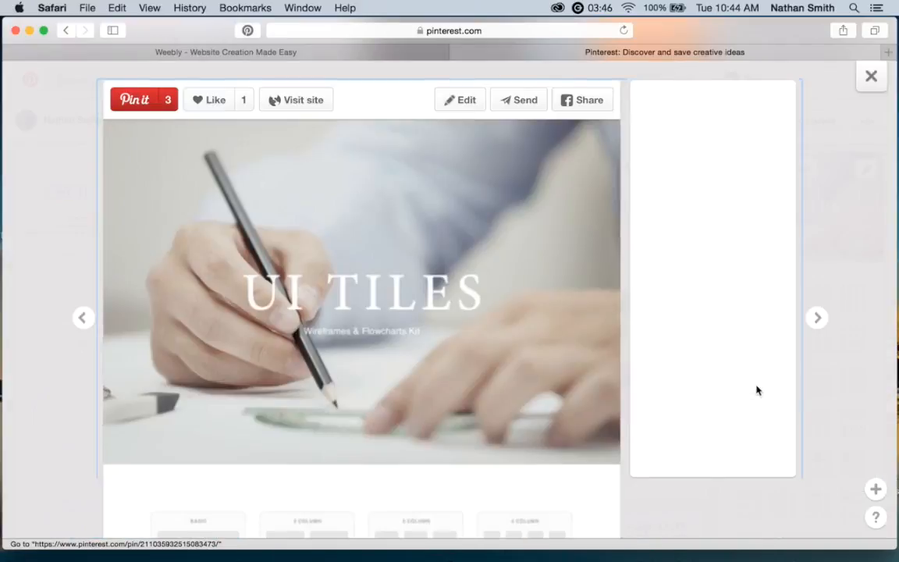
- Examine the wireframe layout examples in the "UI Tiles" pin and close it
scroll(452, 387, down, 10)
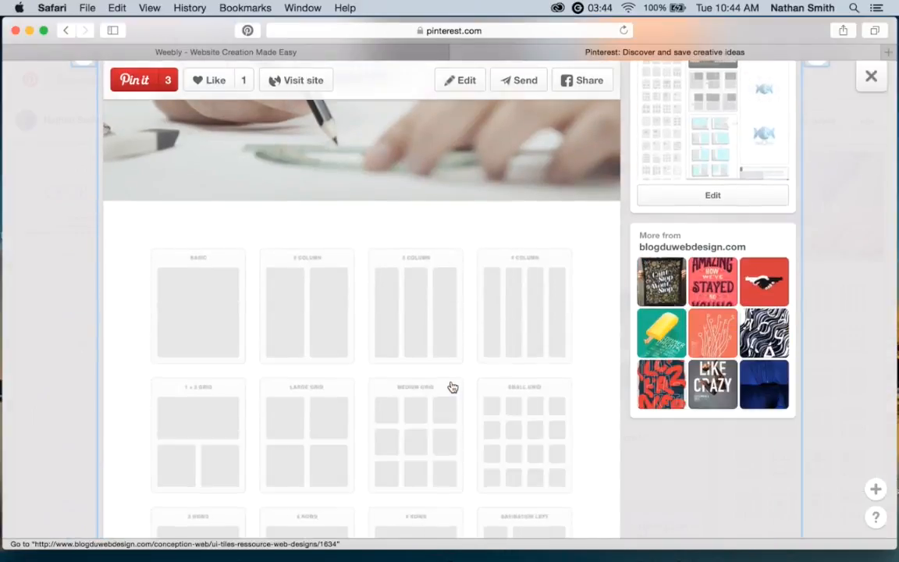
scroll(452, 386, down, 3)
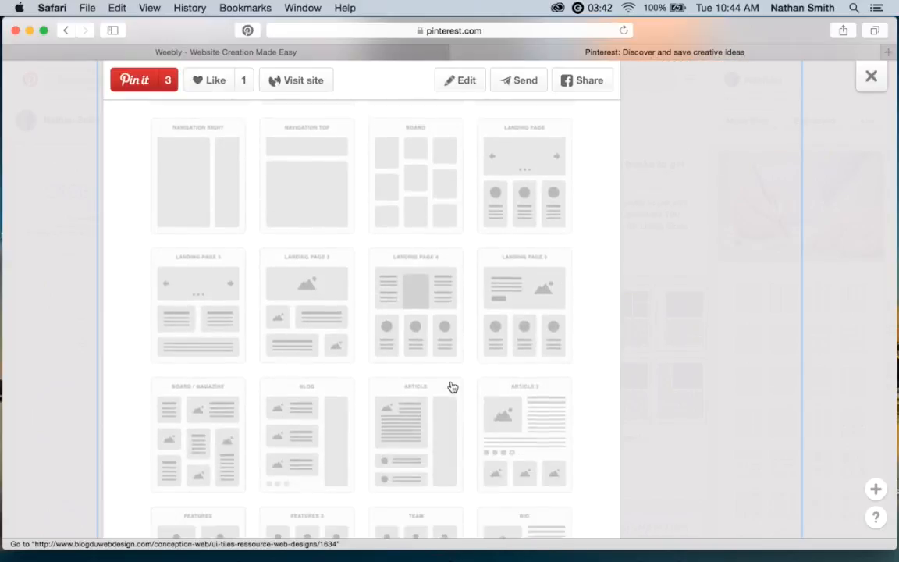
scroll(452, 387, up, 5)
scroll(451, 387, up, 6)
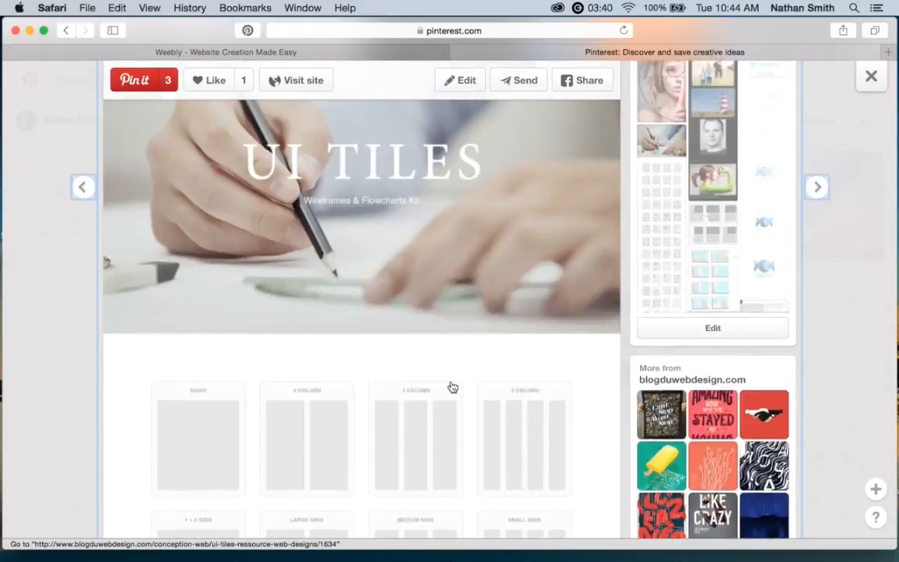
click(79, 131)
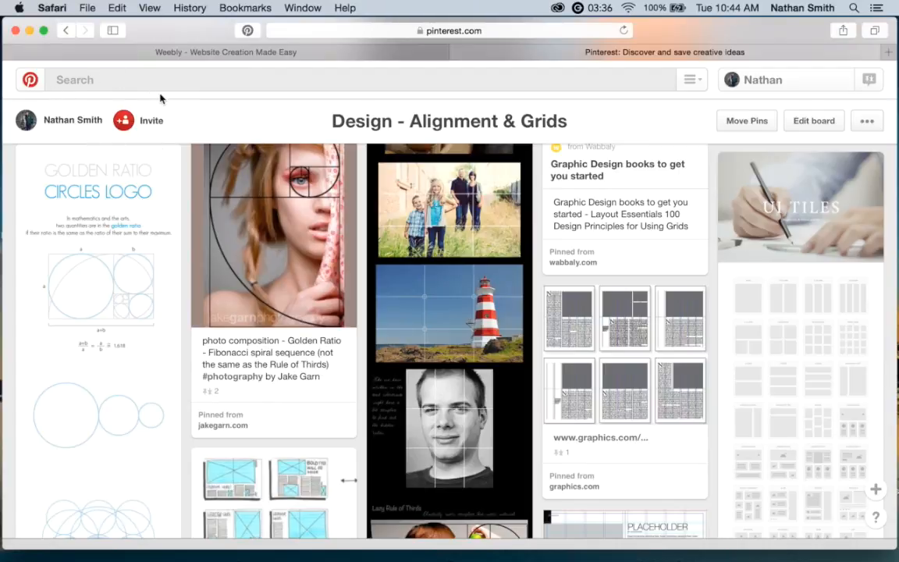
- Return to the profile's boards and open the "Design - Print ideas" board
scroll(74, 118, down, 5)
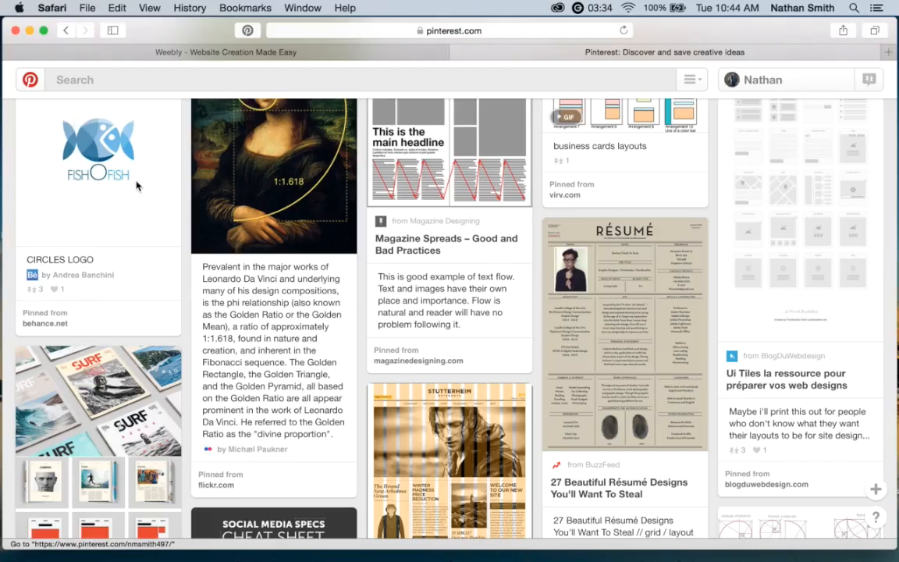
scroll(316, 325, down, 2)
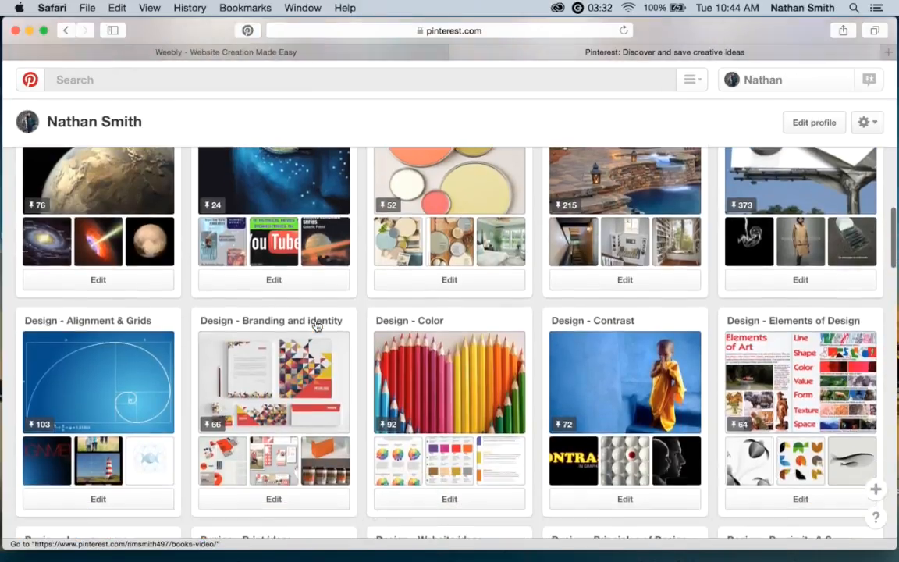
scroll(316, 325, down, 4)
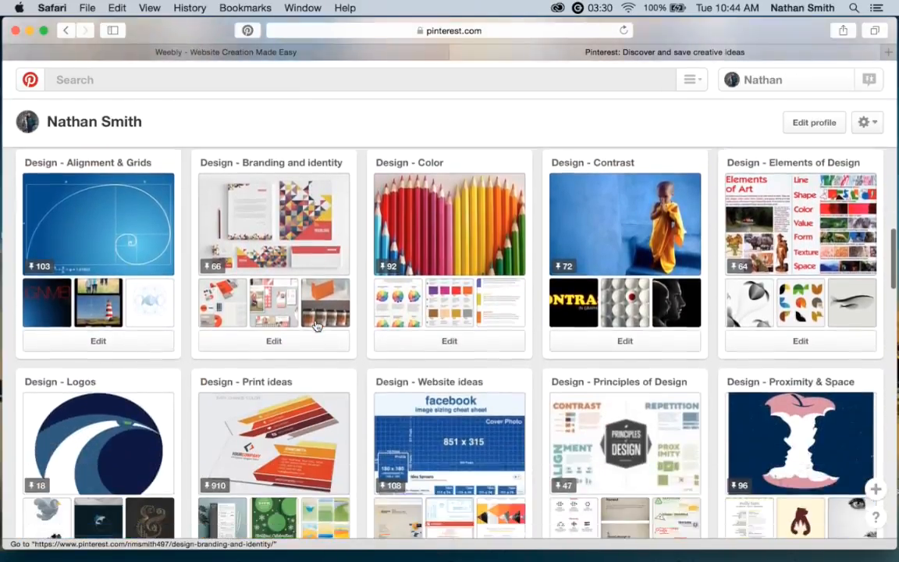
scroll(317, 326, down, 2)
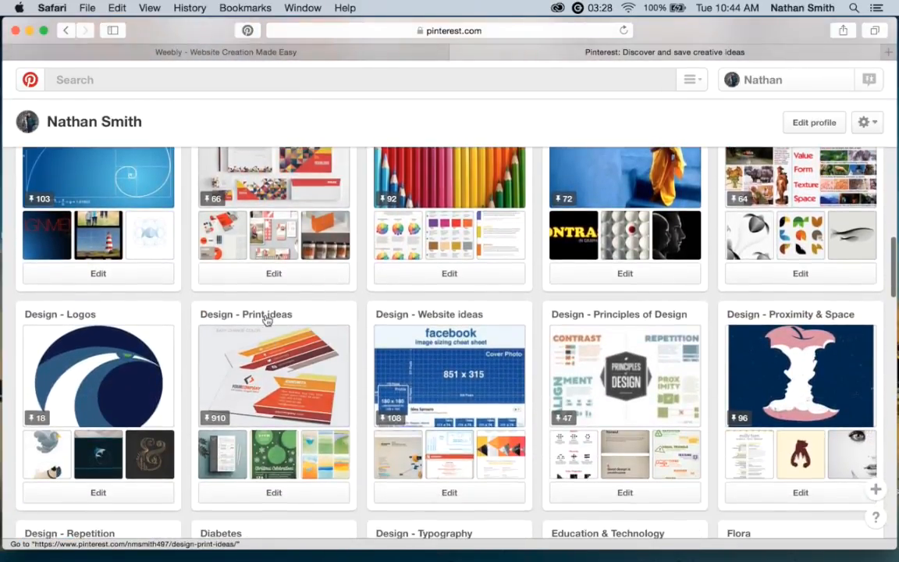
click(274, 316)
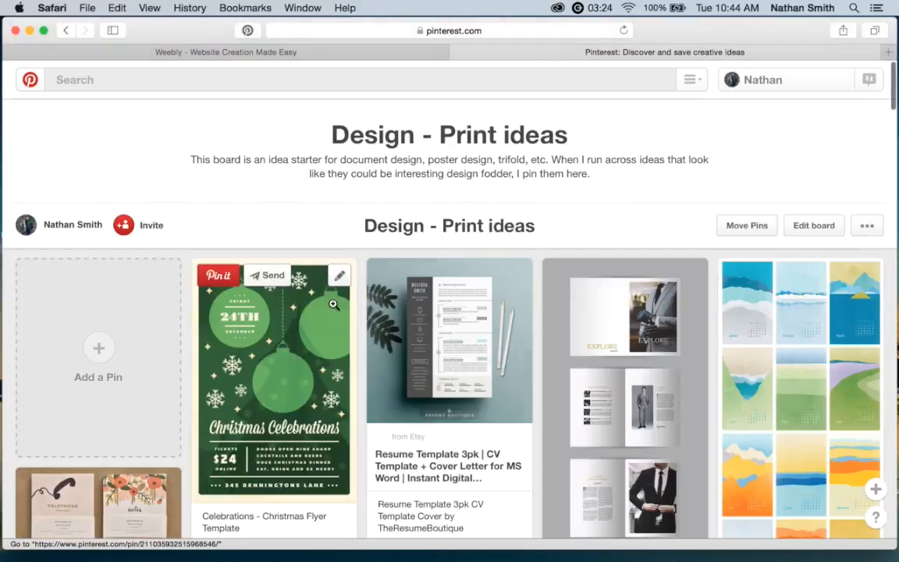
- Examine the board description and the flyer, resume, newsletter, brochure and magazine pins on the "Design - Print ideas" board for layout inspiration
scroll(370, 242, down, 3)
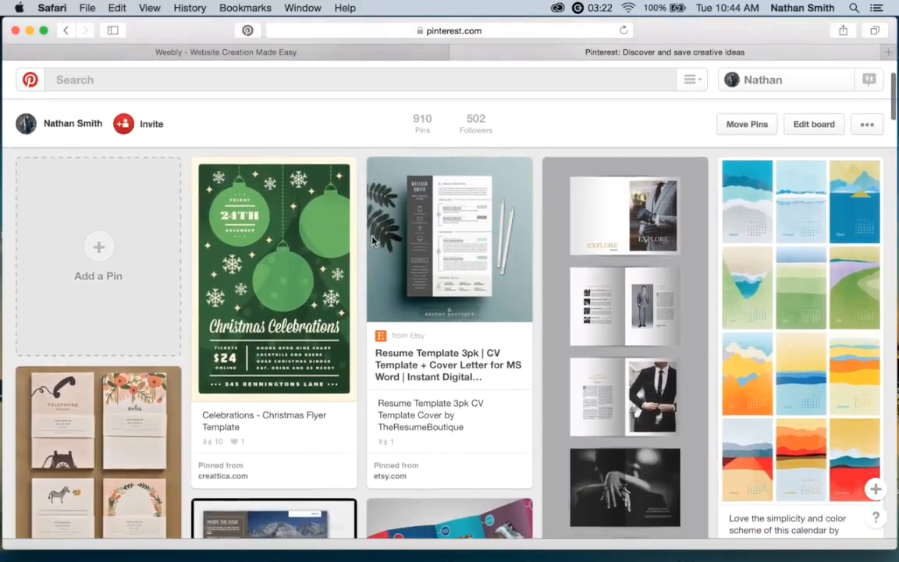
scroll(373, 238, up, 3)
scroll(372, 237, down, 3)
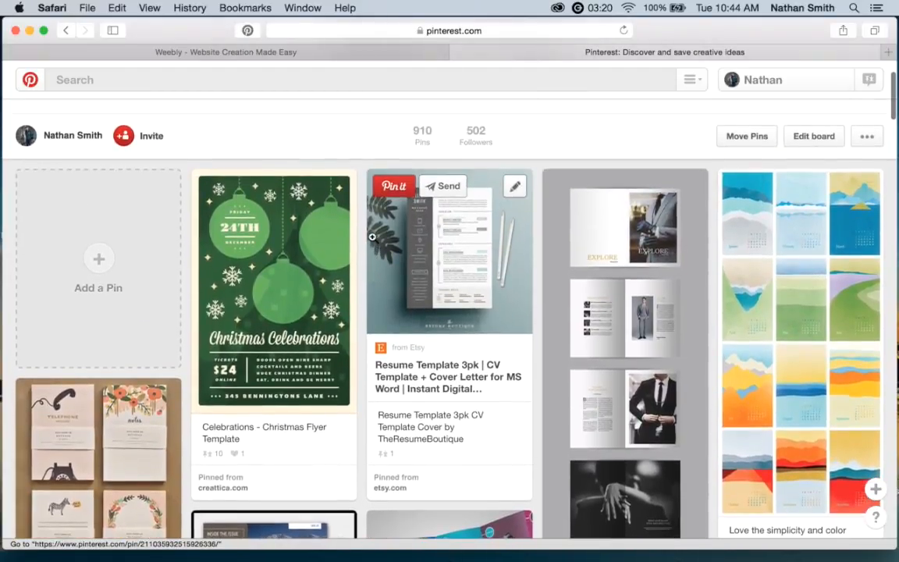
scroll(372, 238, up, 3)
scroll(372, 237, down, 2)
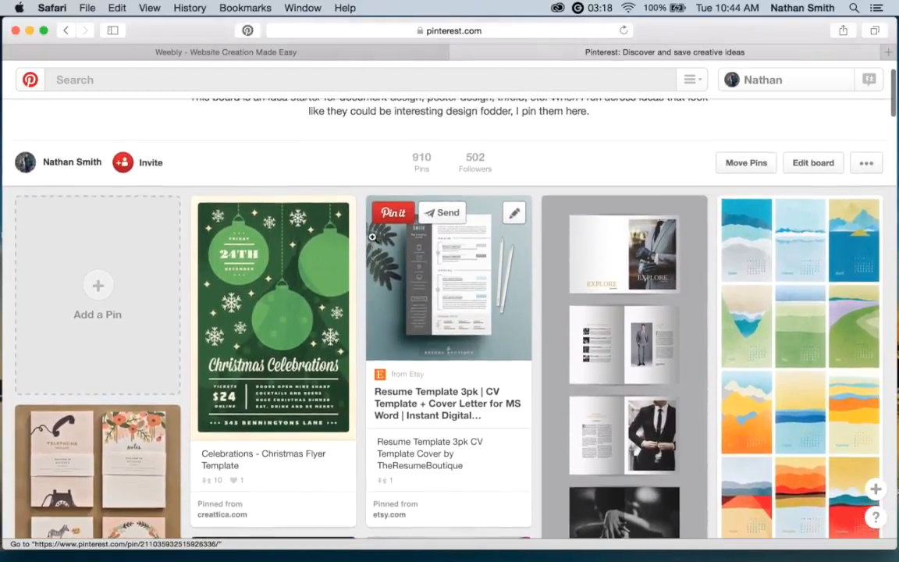
scroll(372, 237, down, 1)
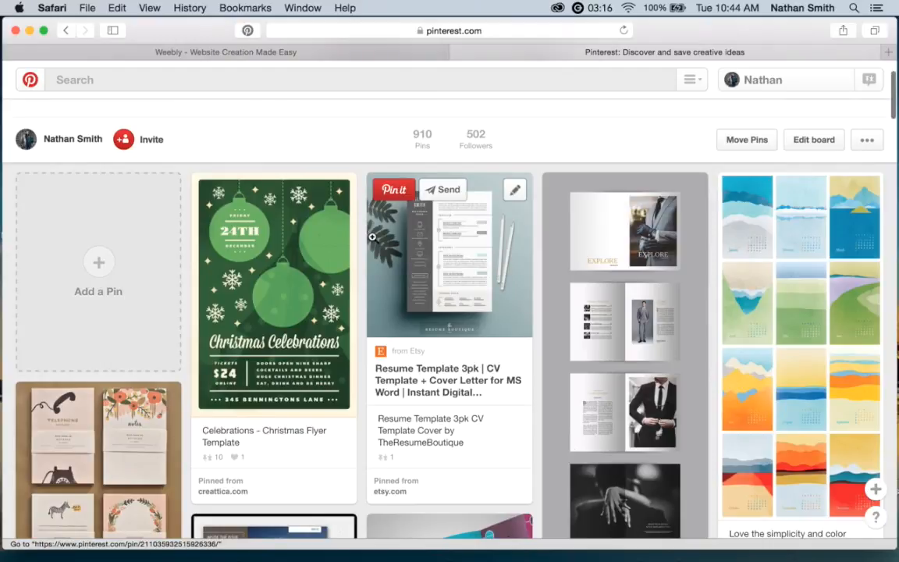
scroll(372, 237, down, 6)
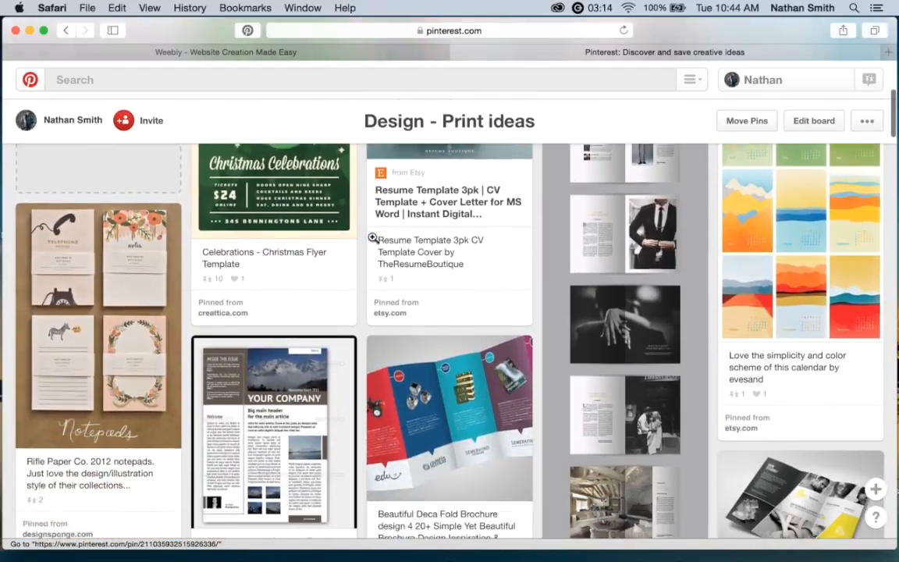
scroll(372, 241, down, 3)
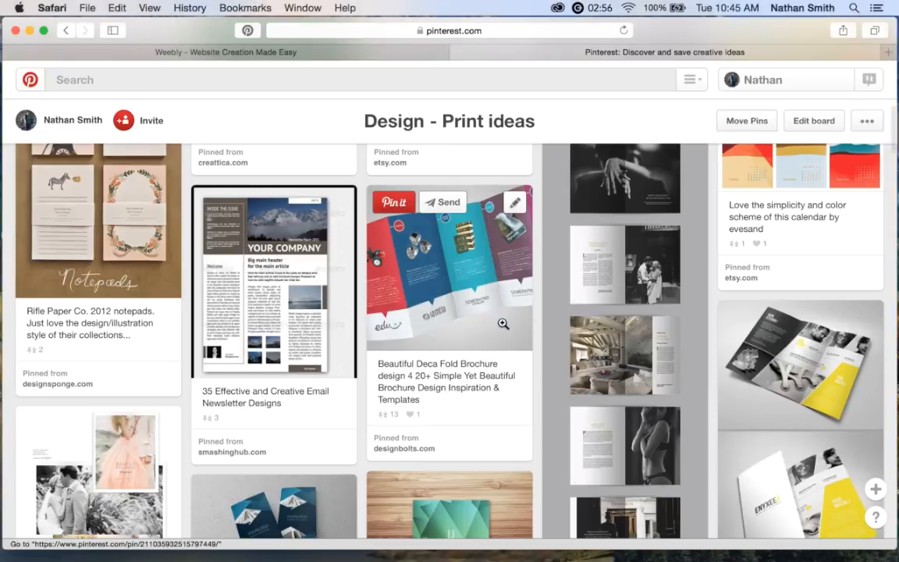
scroll(503, 323, down, 2)
scroll(503, 323, down, 3)
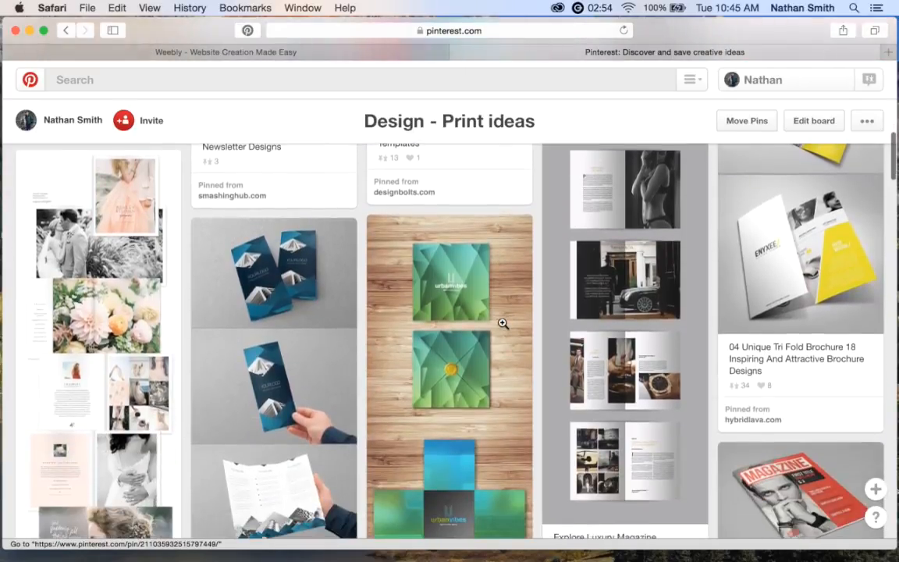
scroll(502, 322, up, 6)
scroll(501, 322, up, 5)
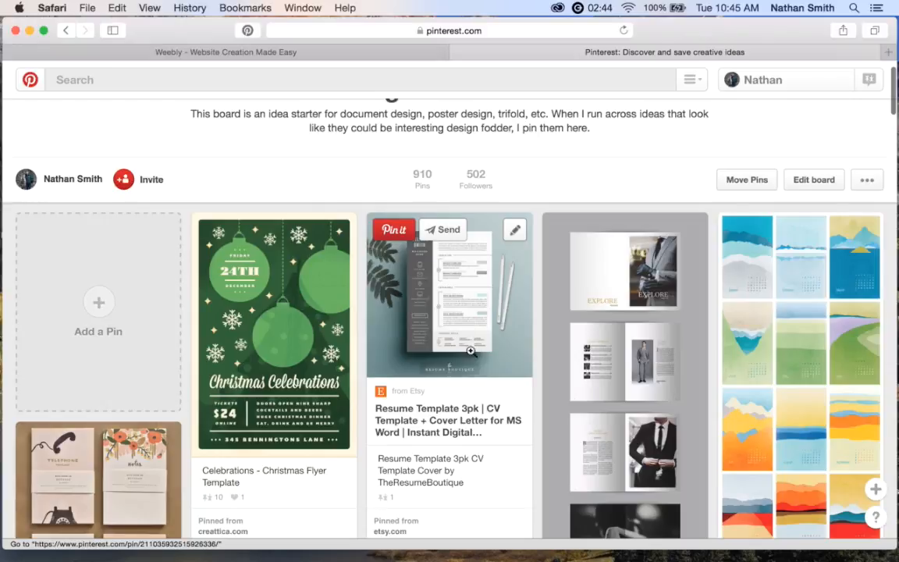
scroll(470, 351, down, 5)
scroll(471, 352, up, 3)
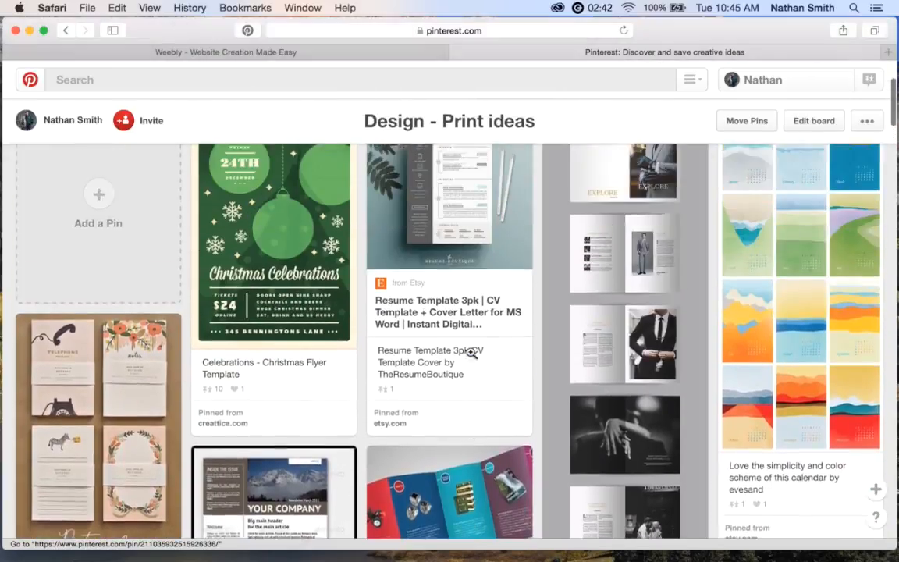
scroll(470, 352, up, 2)
scroll(482, 292, down, 8)
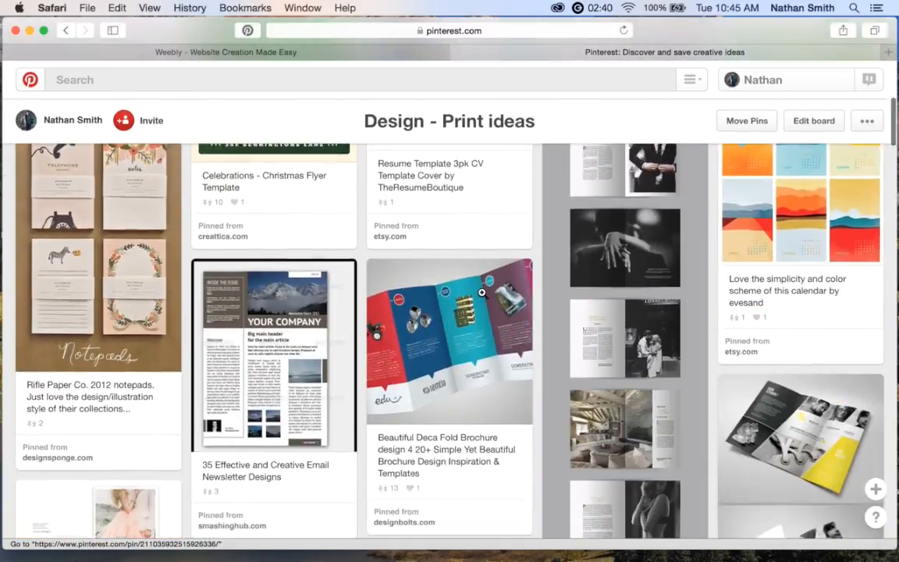
scroll(482, 293, down, 6)
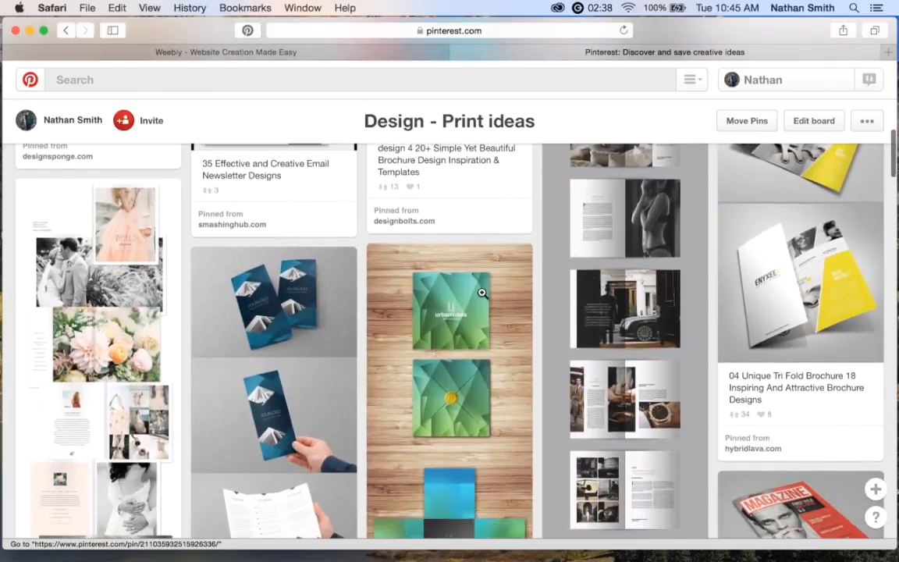
scroll(482, 293, down, 4)
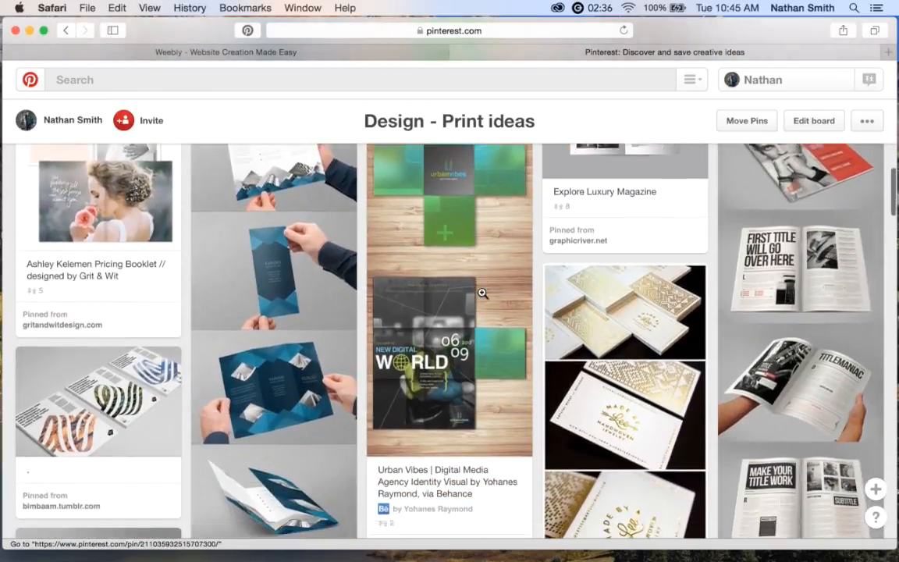
- Examine the brochure, business card, roll-up banner and magazine pins further down the "Design - Print ideas" board for layout ideas
scroll(482, 293, down, 3)
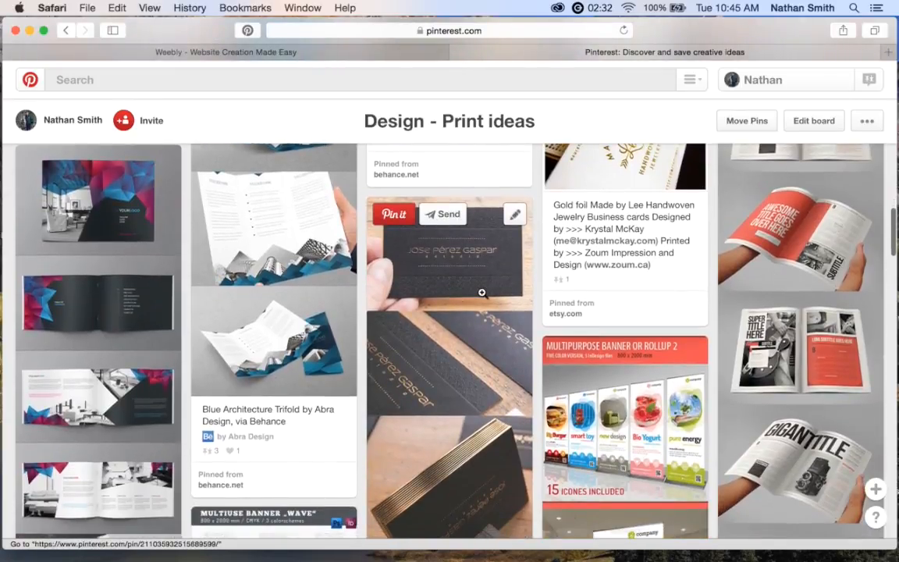
scroll(479, 307, down, 2)
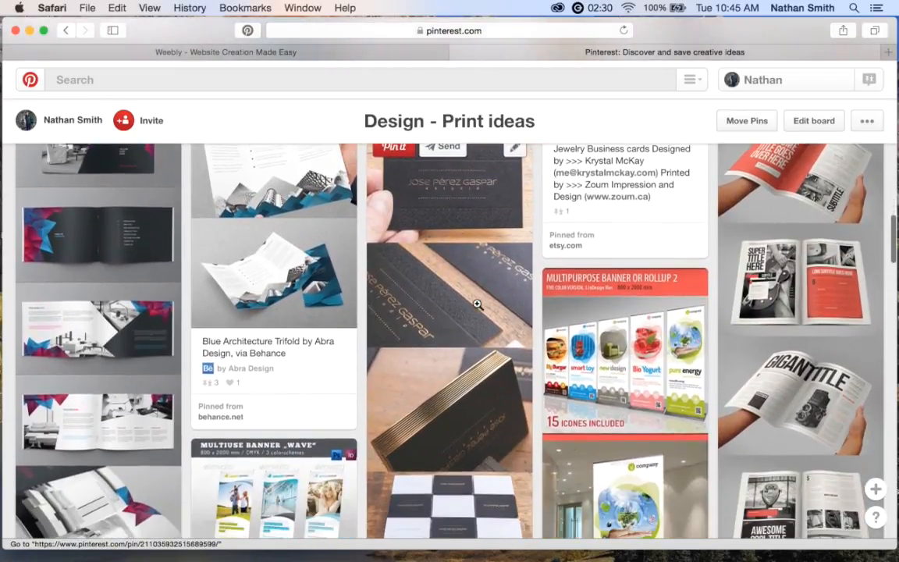
scroll(477, 304, down, 3)
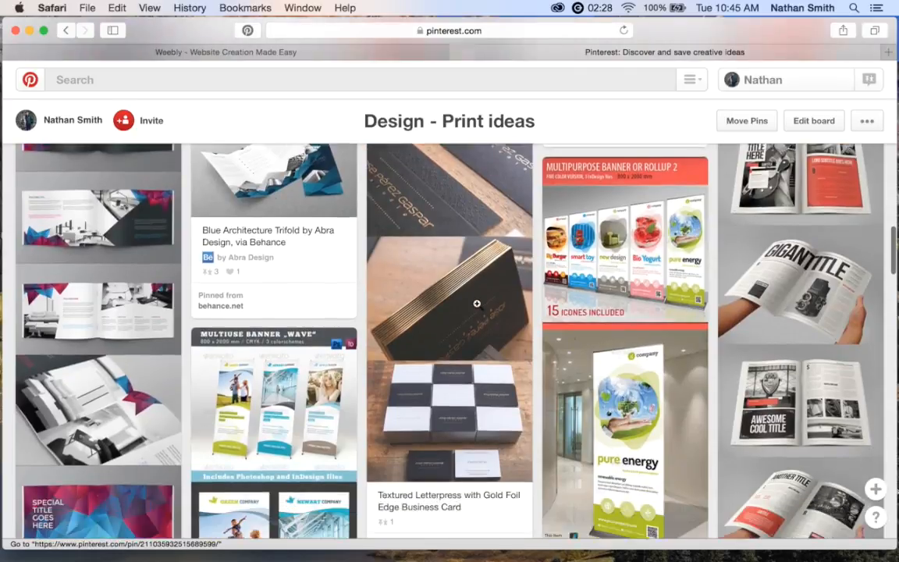
scroll(477, 304, down, 4)
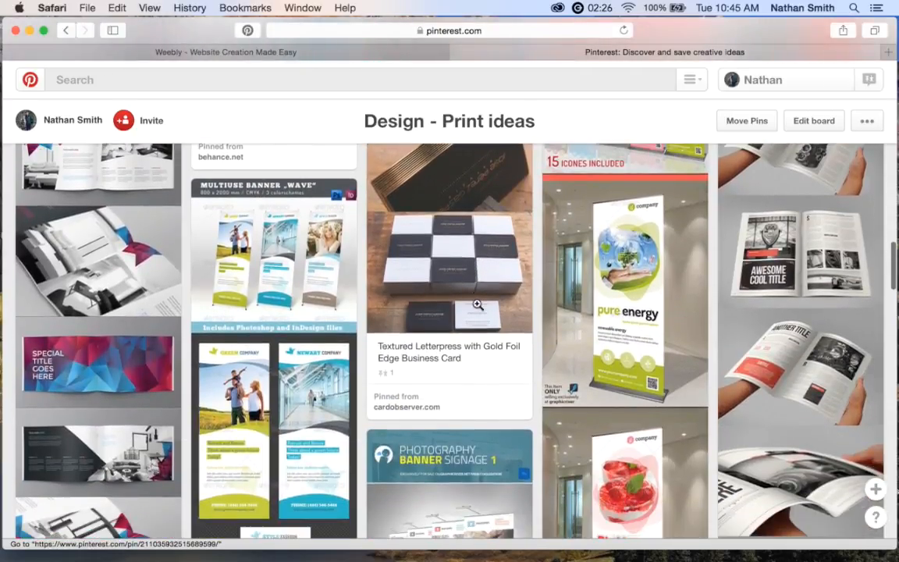
scroll(478, 346, down, 2)
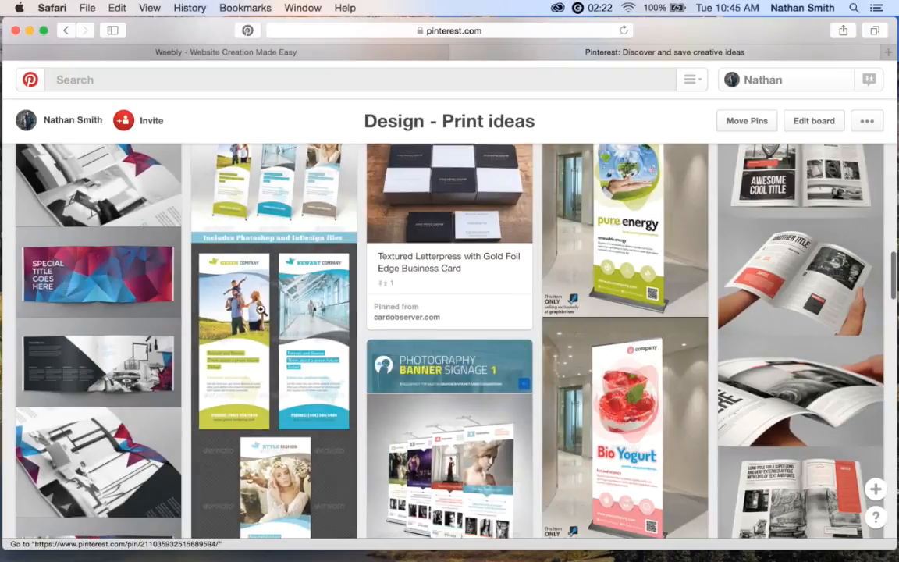
scroll(441, 341, down, 4)
scroll(442, 341, down, 8)
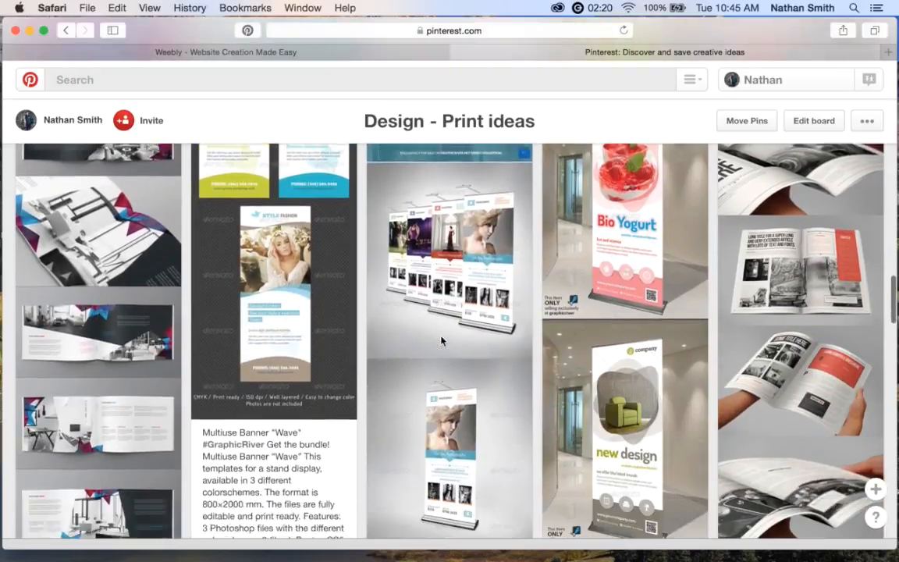
scroll(442, 337, down, 10)
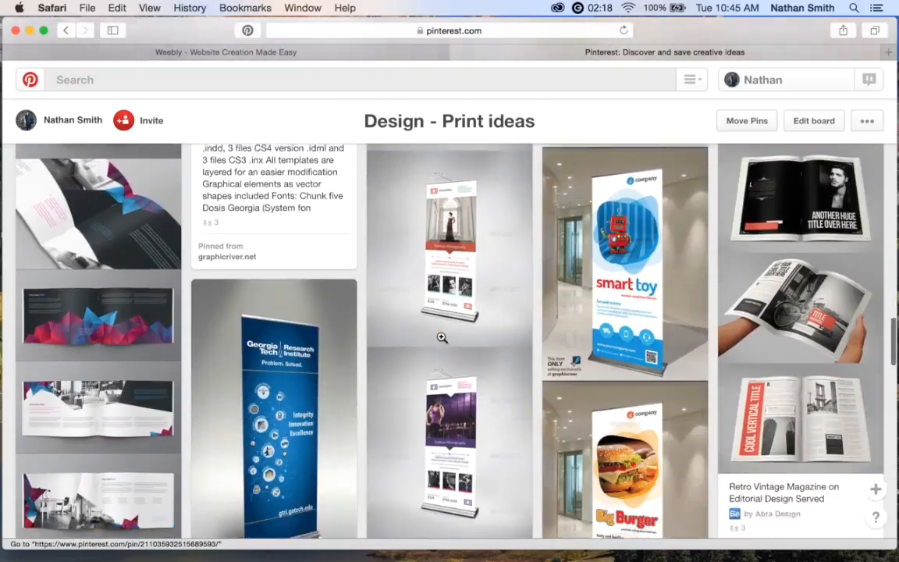
scroll(442, 337, down, 5)
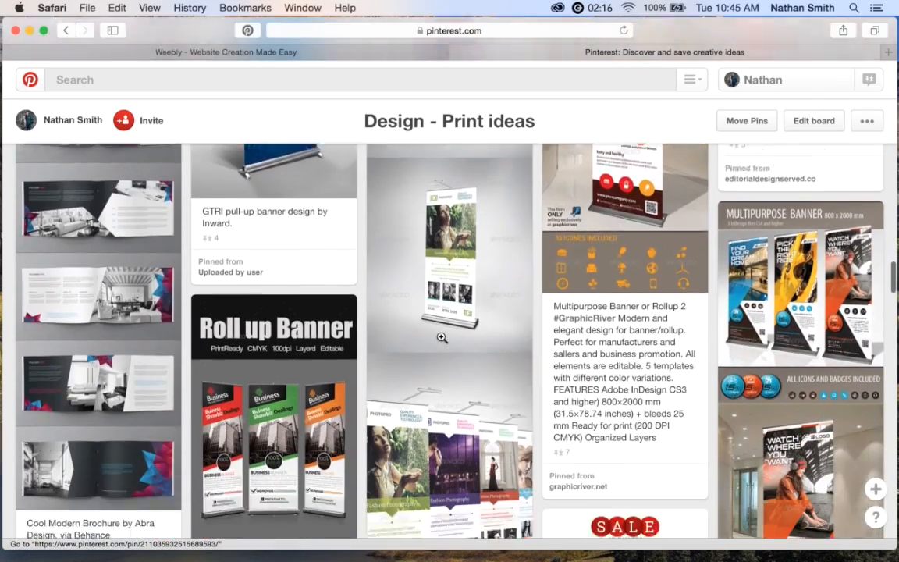
scroll(442, 336, up, 3)
scroll(442, 337, up, 15)
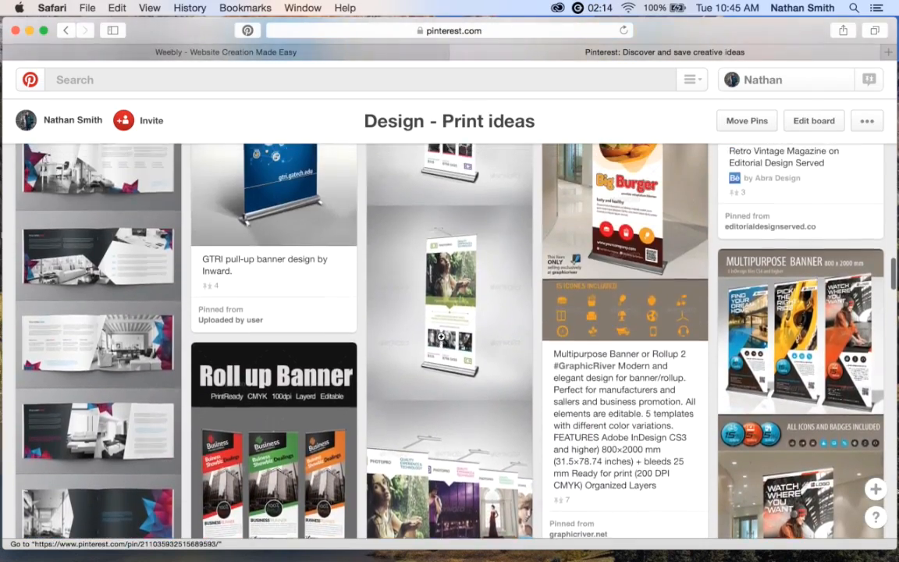
scroll(442, 337, up, 15)
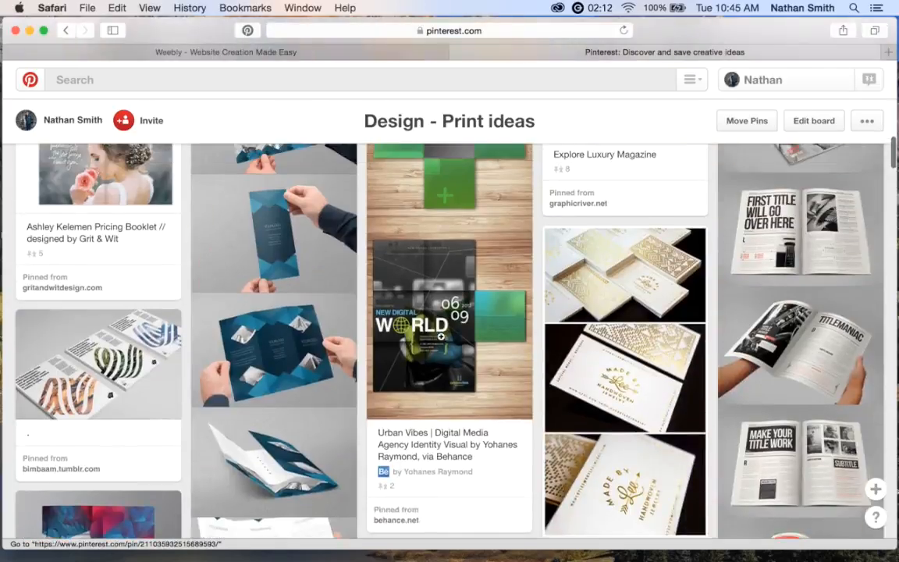
scroll(442, 337, up, 3)
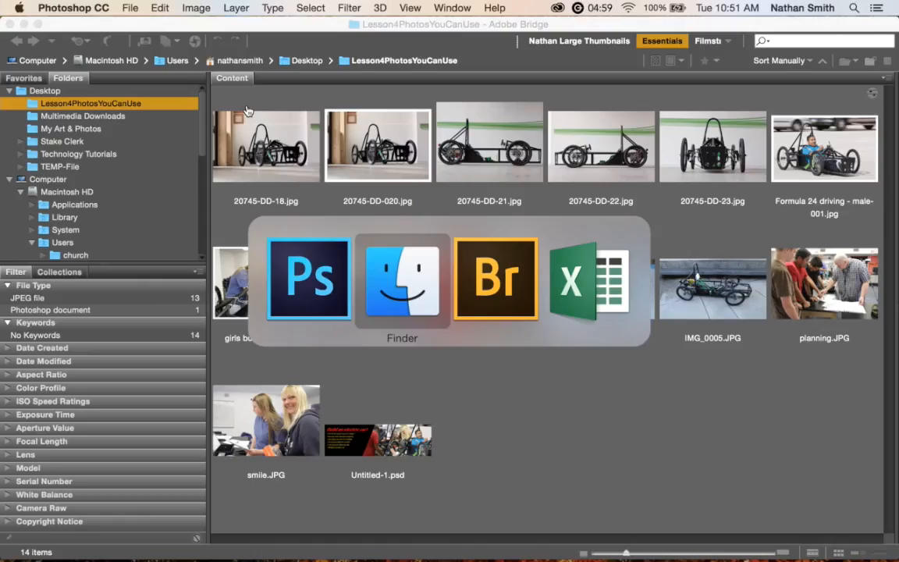
- Switch to Photoshop and start a new document with a width of 17 inches and a height of 11 inches
key(super+Tab)
key(super+Tab)
key(super+Tab)
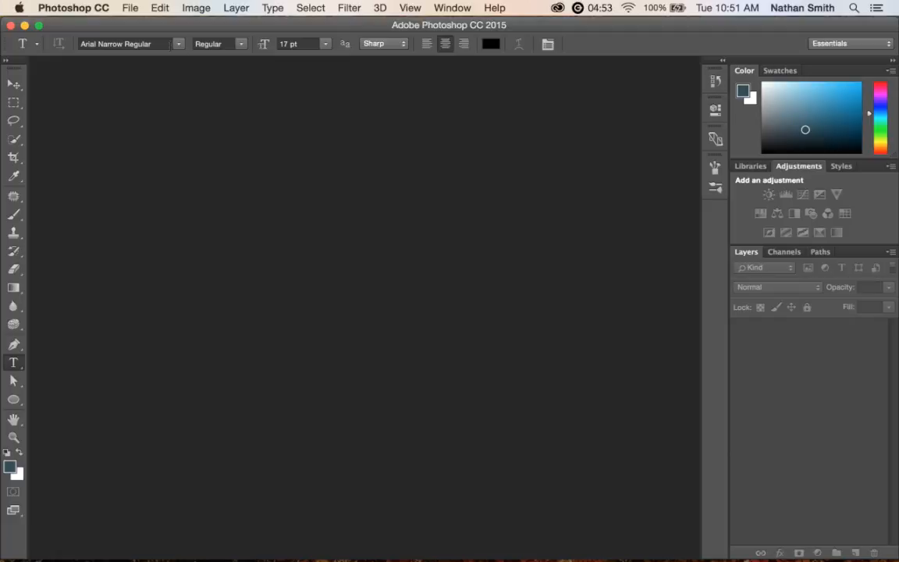
click(131, 9)
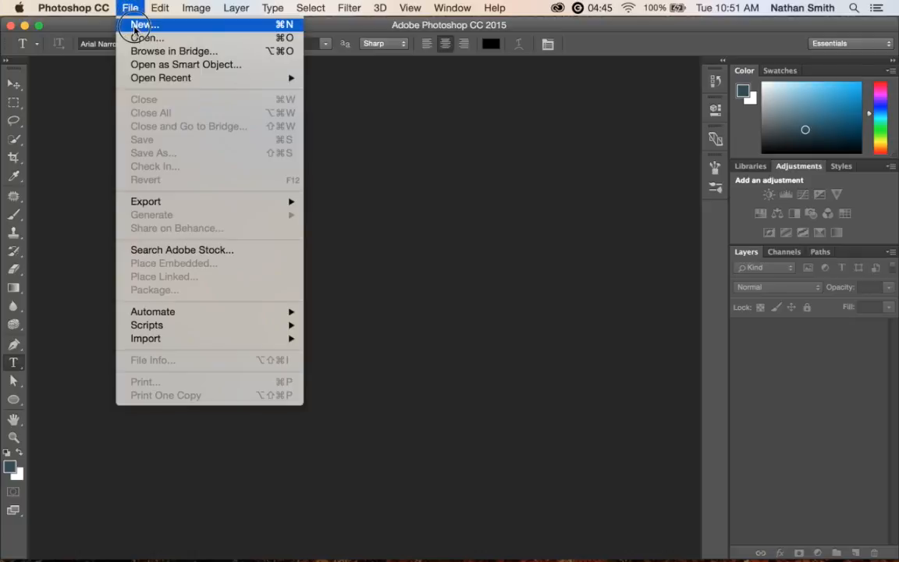
click(136, 27)
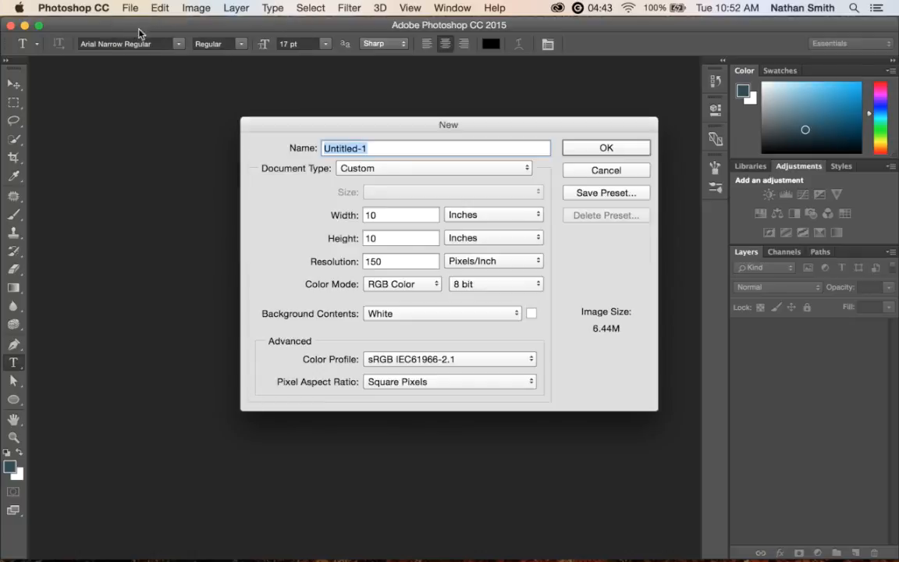
double_click(374, 215)
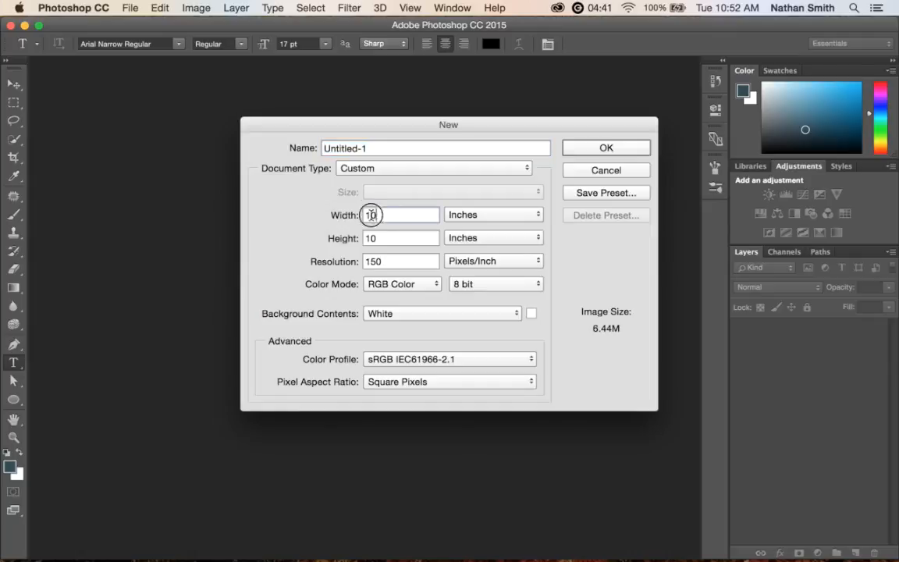
text(17)
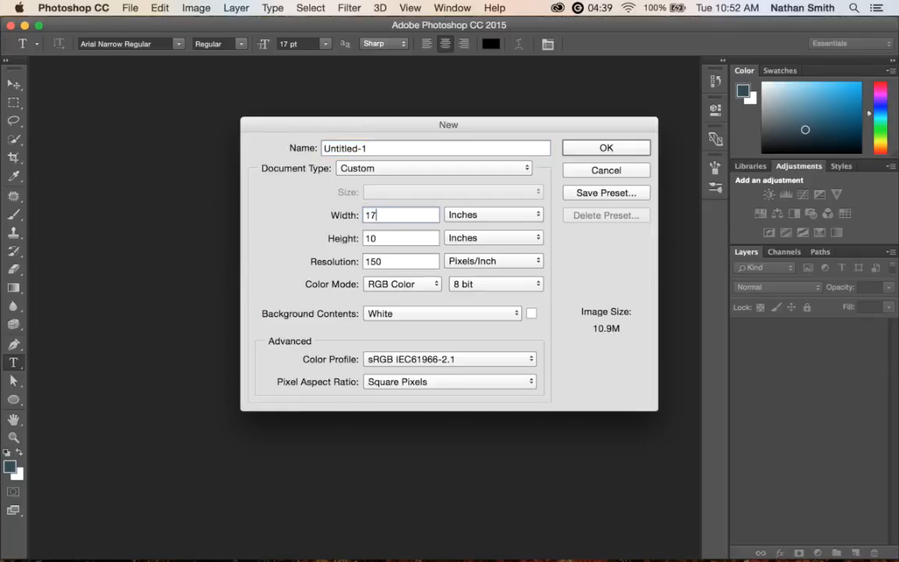
double_click(380, 236)
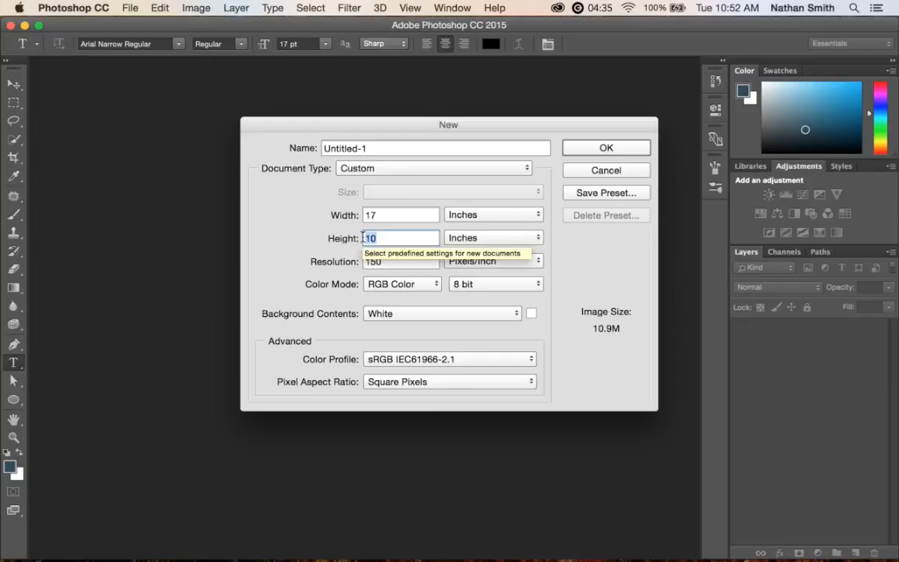
text(1)
text(1)
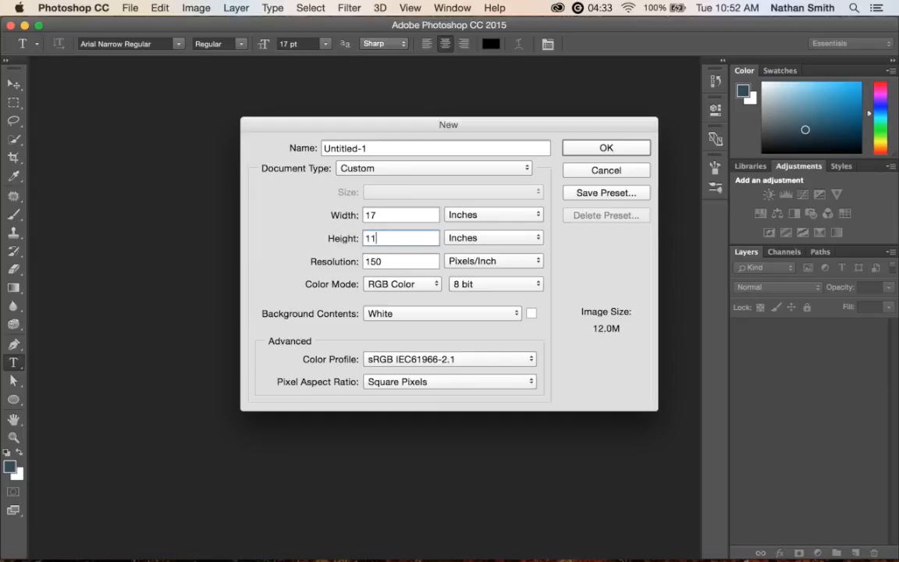
- Set the new document's resolution to 300 pixels/inch and create it
double_click(396, 261)
text(300)
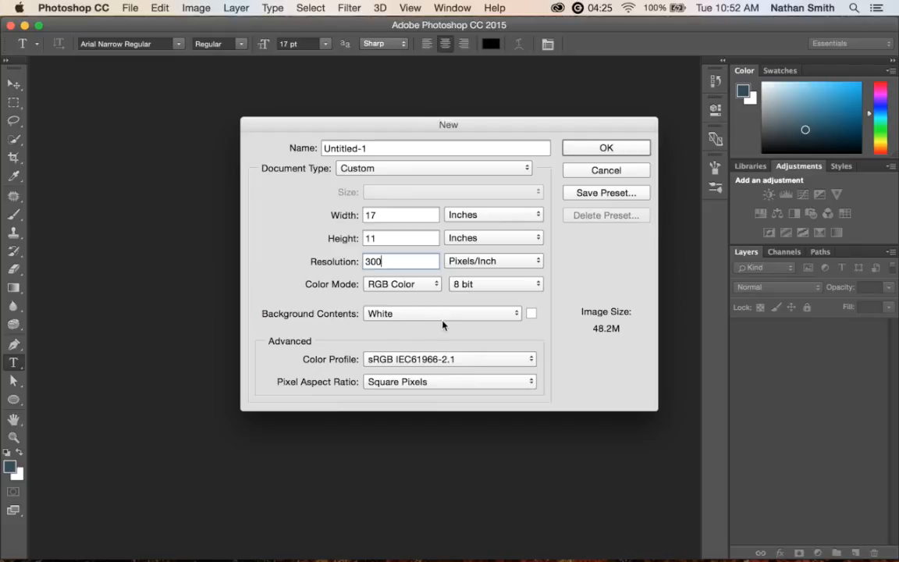
click(608, 146)
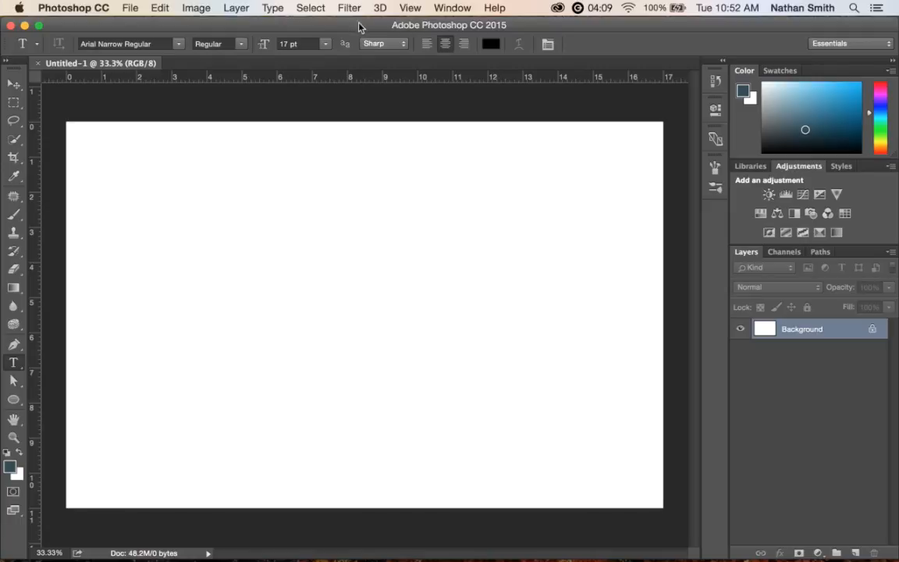
- Set up a new guide layout with 4 columns and a 0 in gutter
click(404, 8)
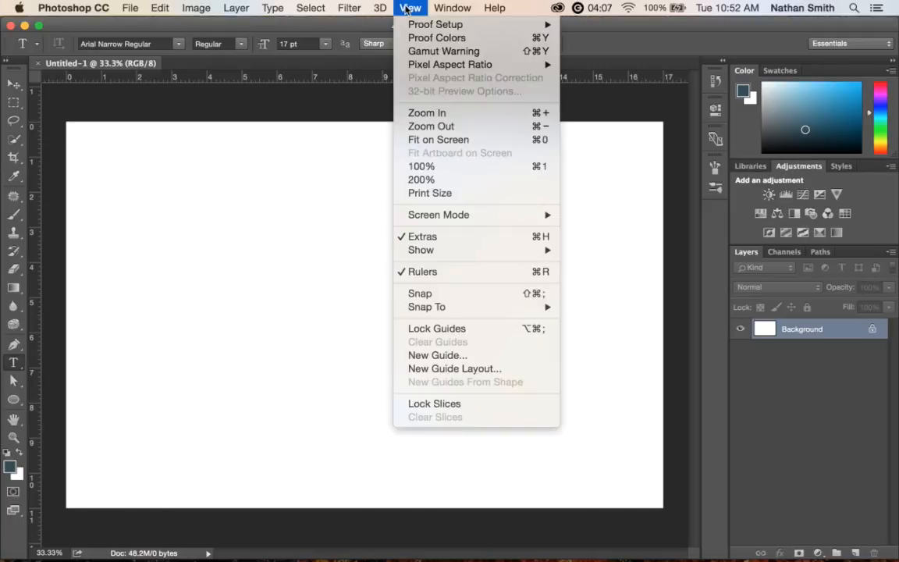
click(435, 369)
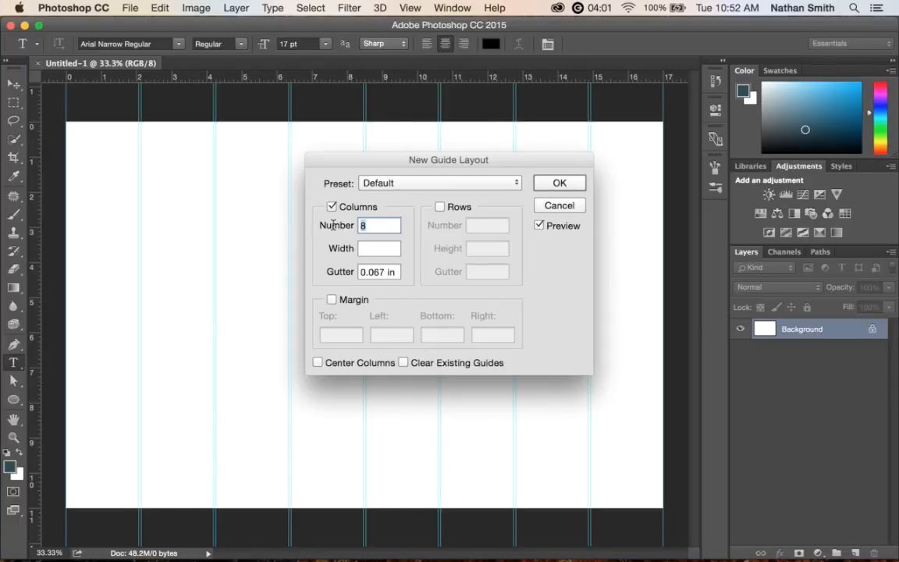
text(4)
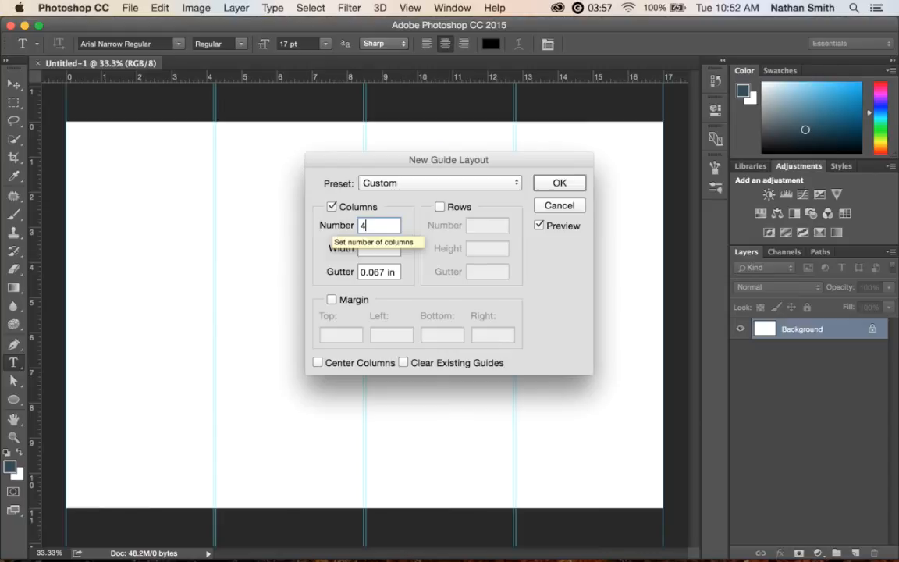
double_click(360, 271)
text(0)
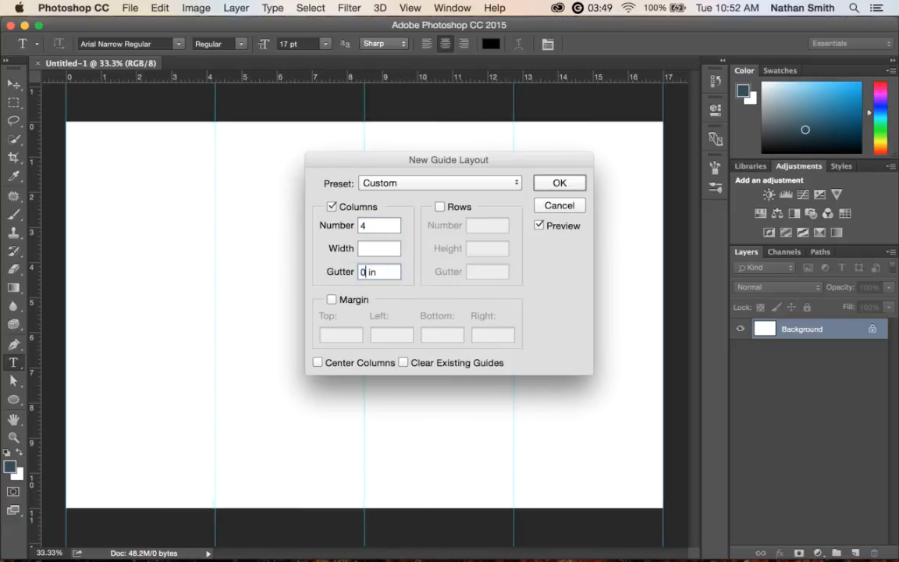
- Try a 2 in gutter between the columns, set it back to 0 in and apply the guide layout
double_click(365, 272)
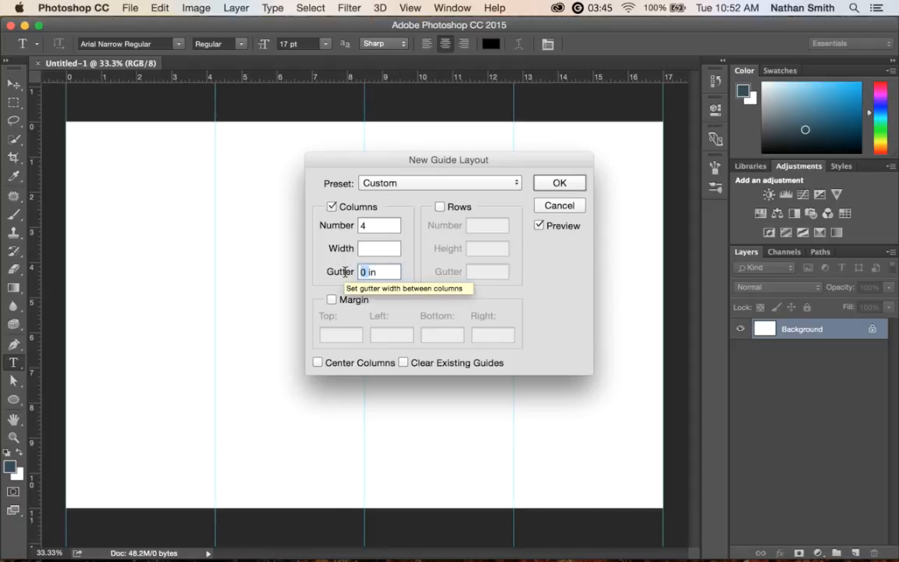
text(2)
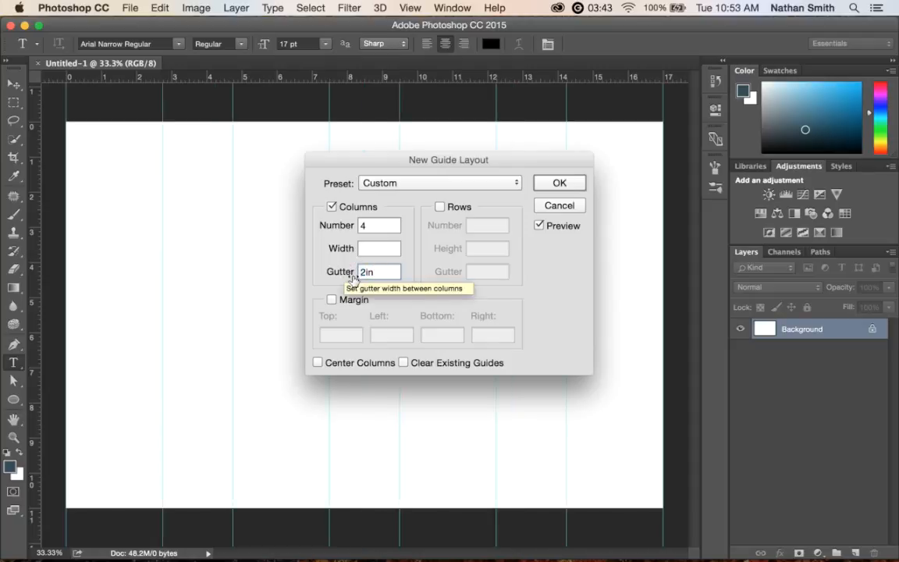
double_click(362, 272)
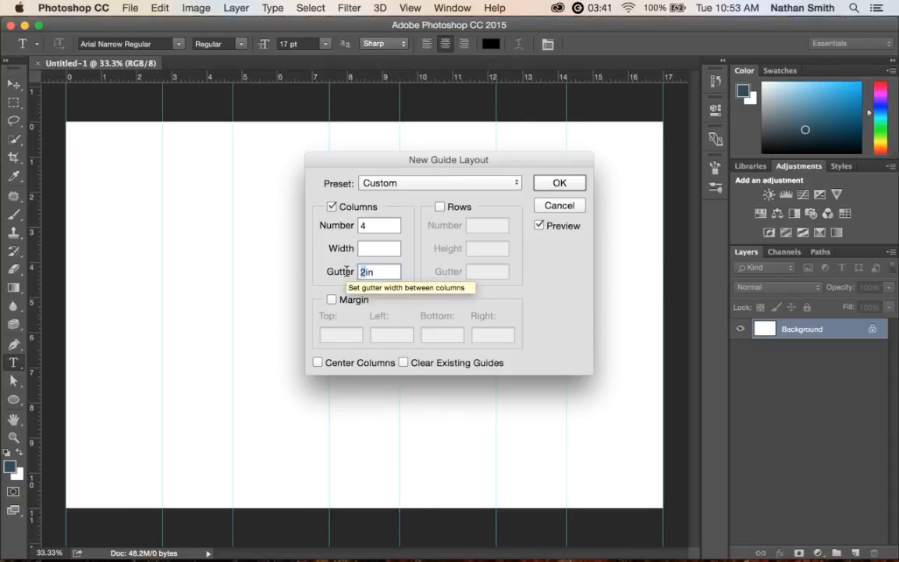
text(0)
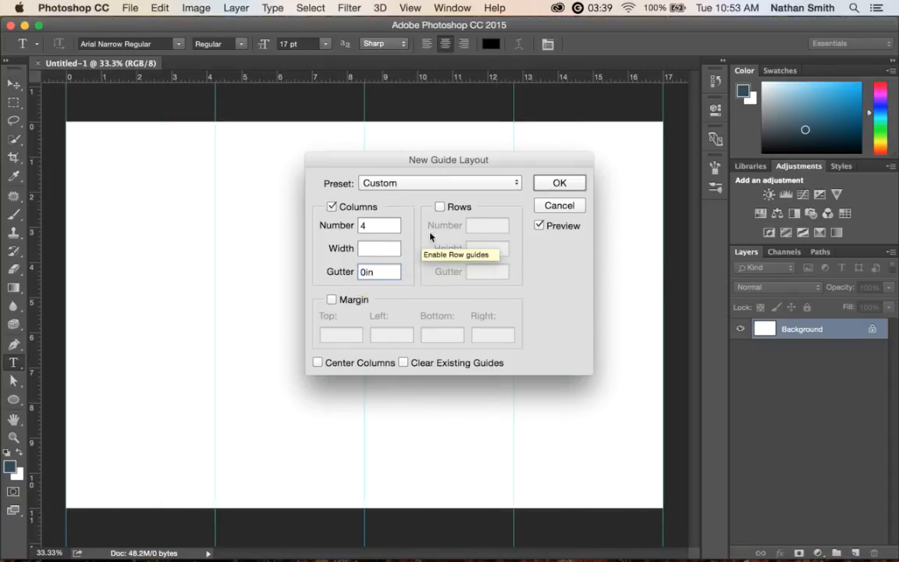
click(560, 184)
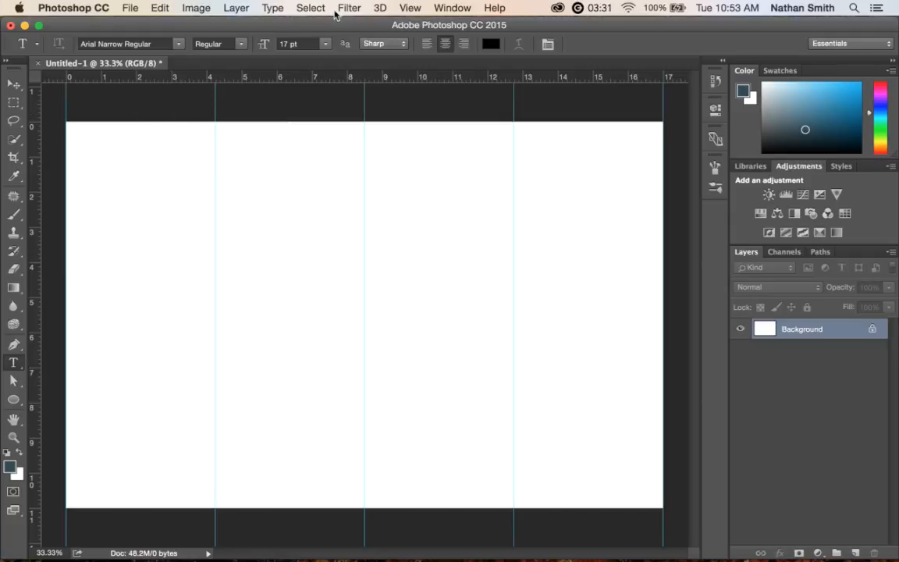
- Check that rulers are enabled and add horizontal guides across the page at about 2 in and about 8.8 in
click(409, 8)
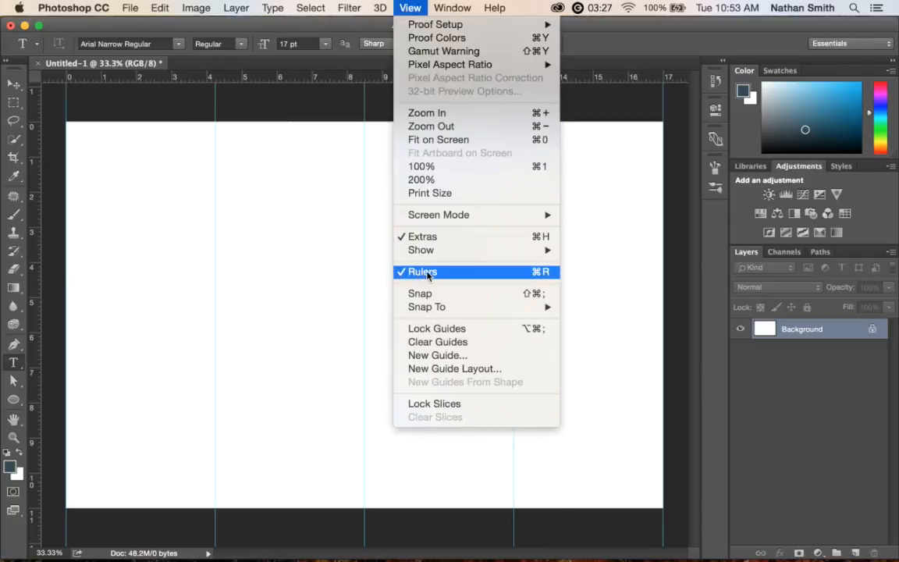
click(412, 8)
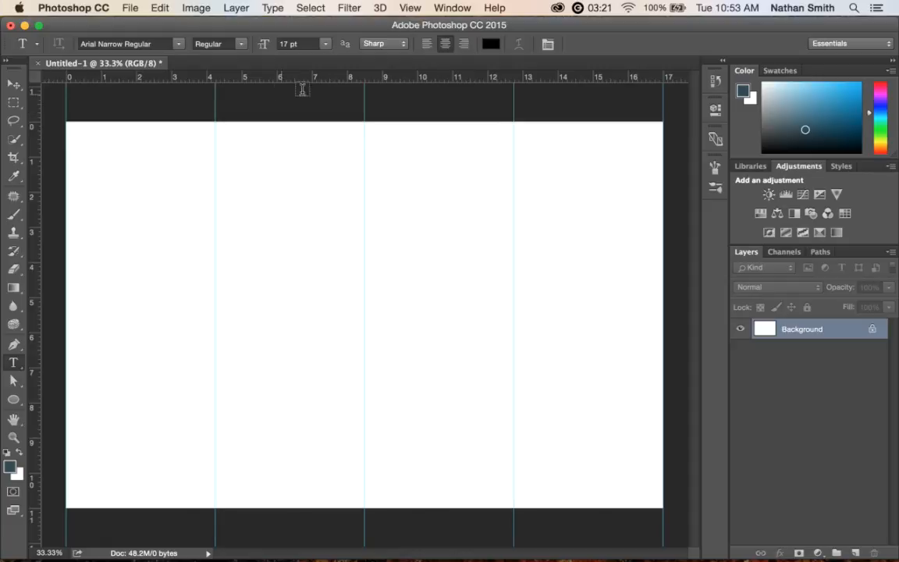
drag(341, 78, 337, 193)
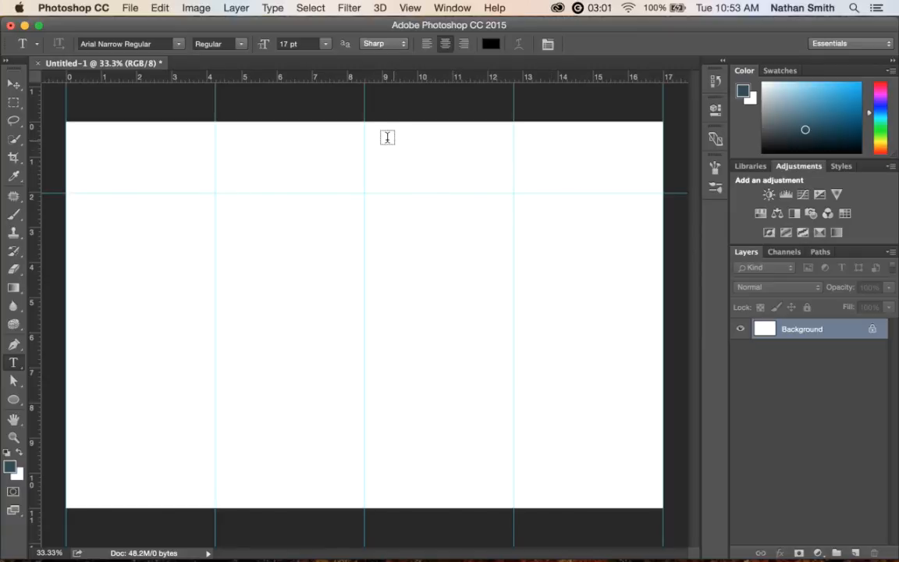
click(363, 75)
drag(362, 75, 357, 431)
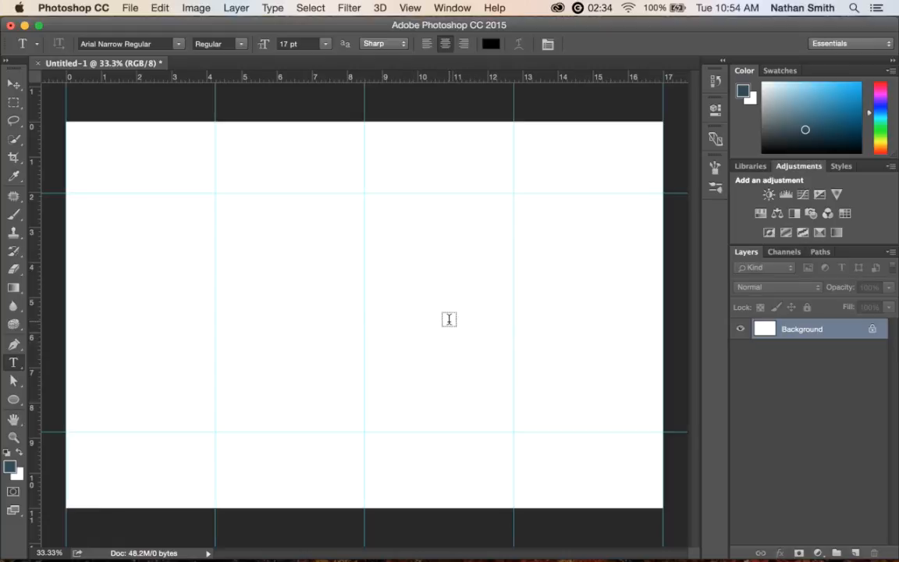
- Choose the Rectangular Marquee tool and add a new layer named Photo Column 1
click(14, 102)
click(15, 104)
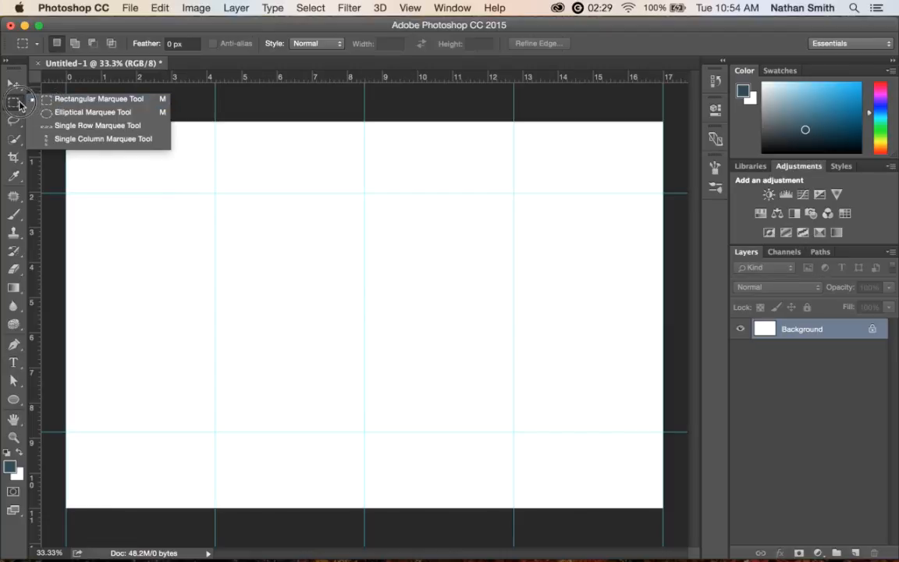
click(854, 462)
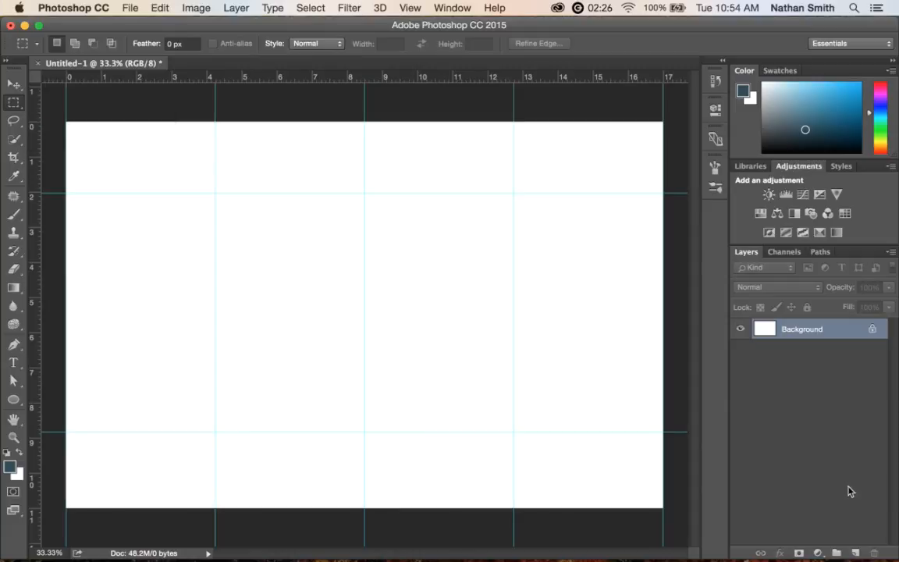
click(855, 553)
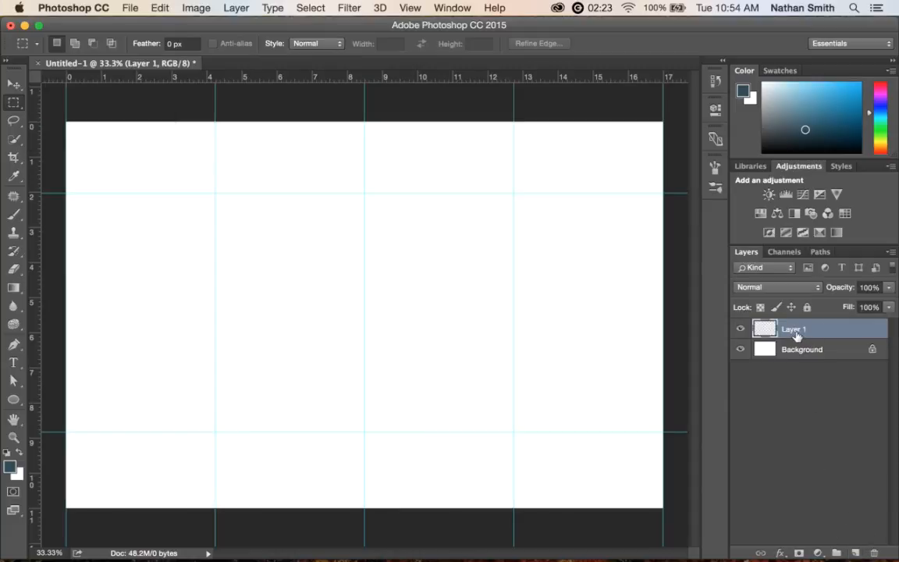
double_click(794, 330)
text(Photo)
text(Column 1)
key(Return)
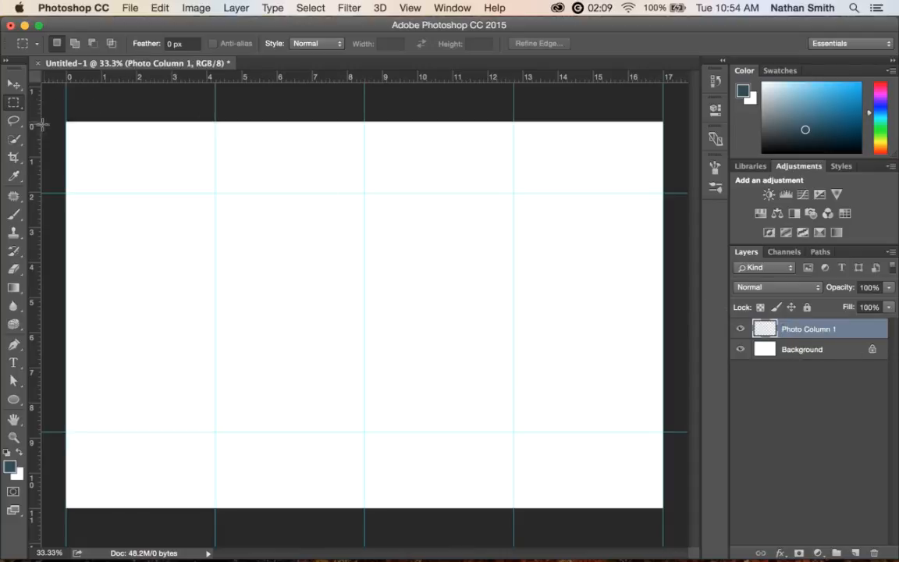
- Select the first column's area between the two horizontal guides and set the foreground color to a medium gray
drag(65, 194, 214, 430)
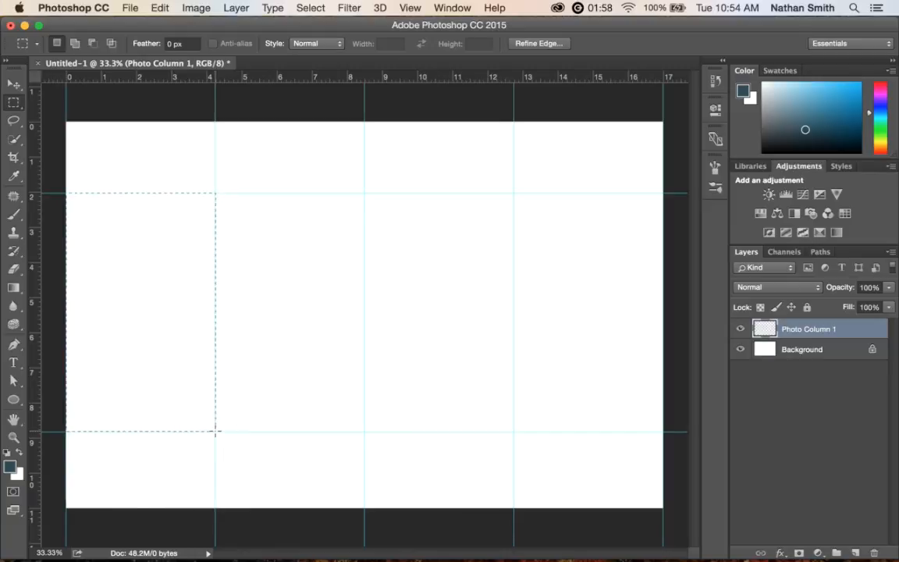
click(10, 466)
drag(129, 321, 111, 320)
click(455, 224)
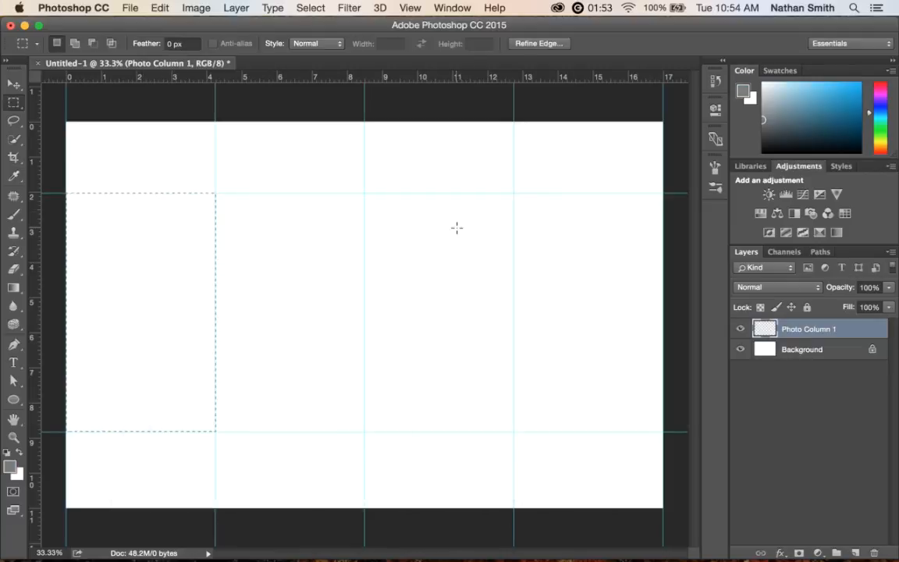
- Fill the selected area on the Photo Column 1 layer with the foreground color
click(156, 8)
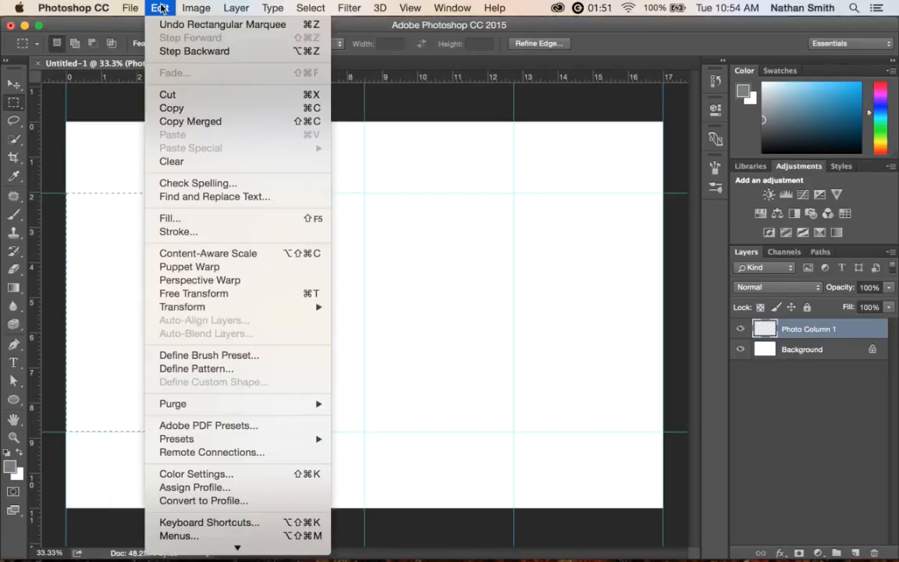
click(200, 223)
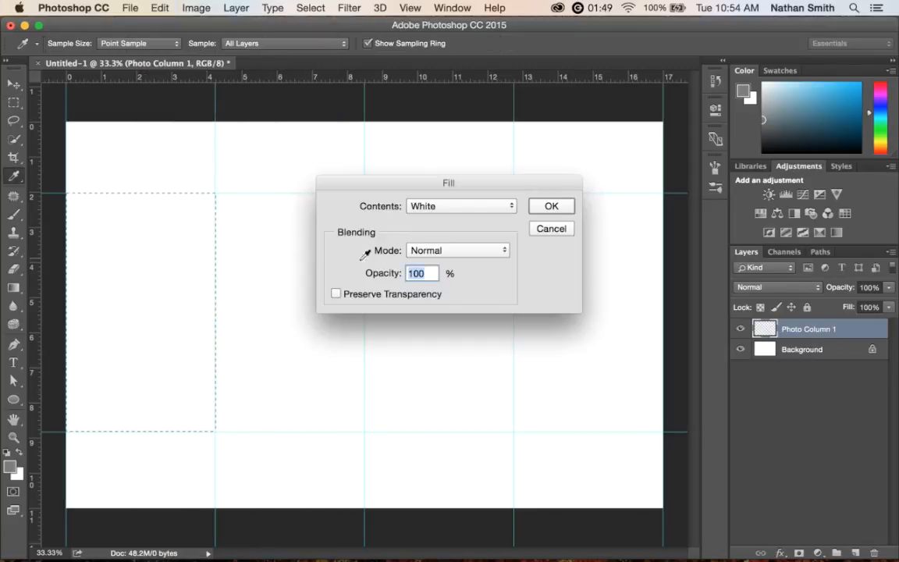
click(492, 207)
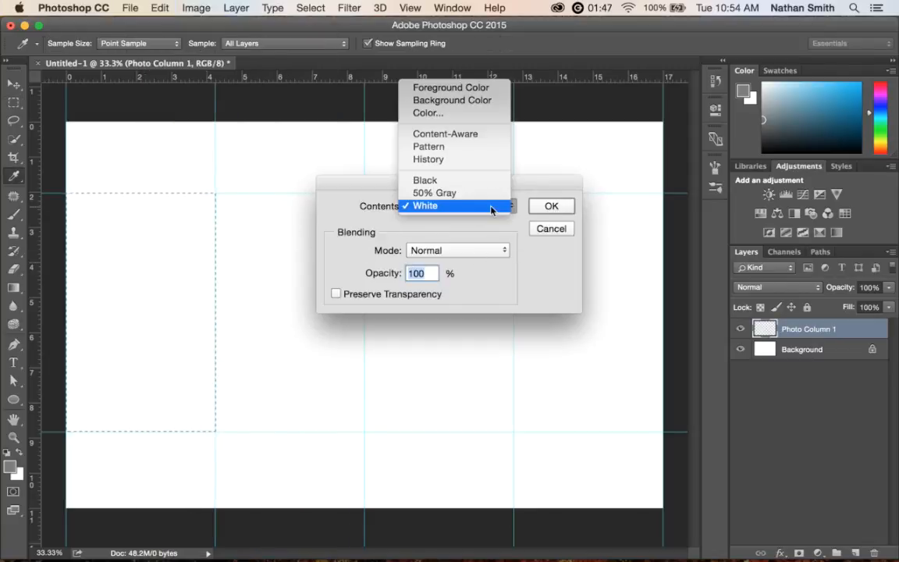
click(483, 88)
click(554, 205)
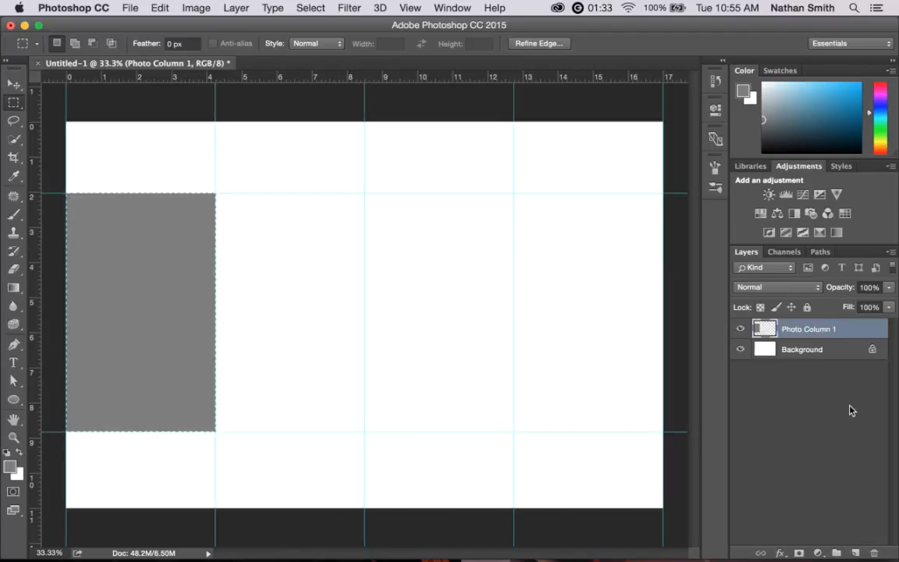
- Add a new layer above Photo Column 1 and deselect the first column's area
click(842, 461)
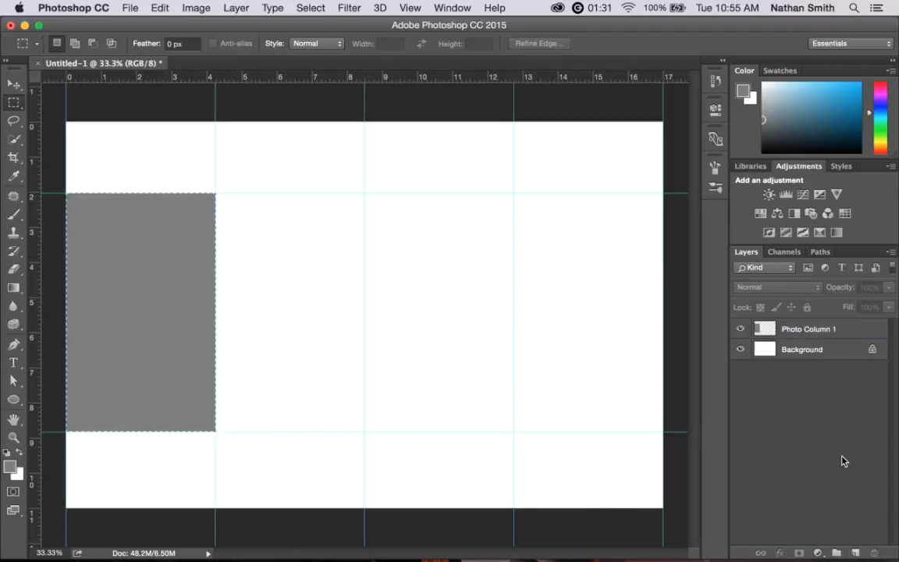
click(855, 552)
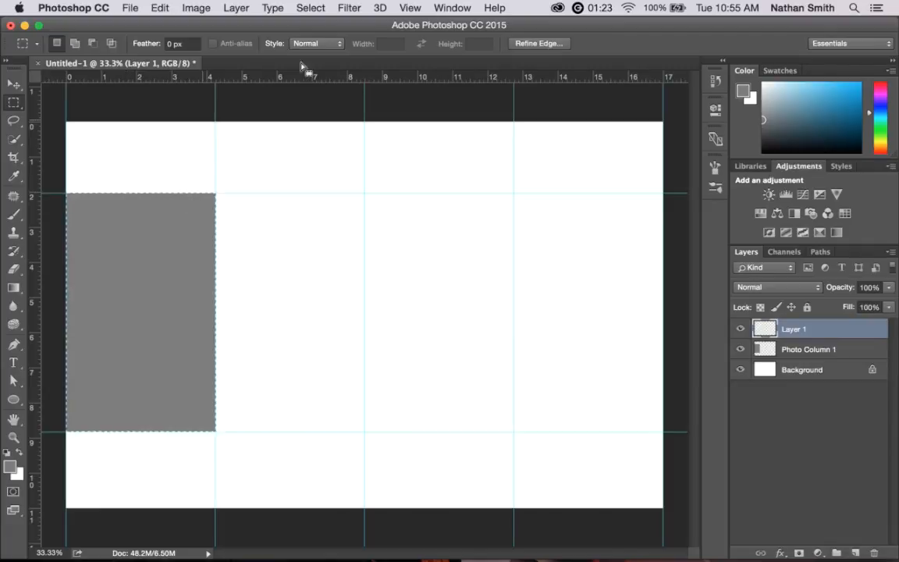
click(316, 7)
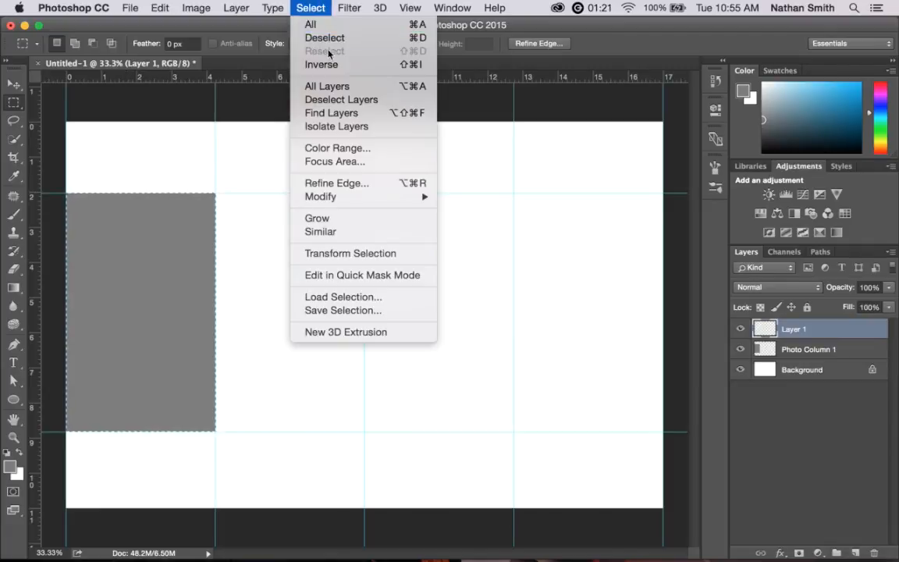
click(322, 37)
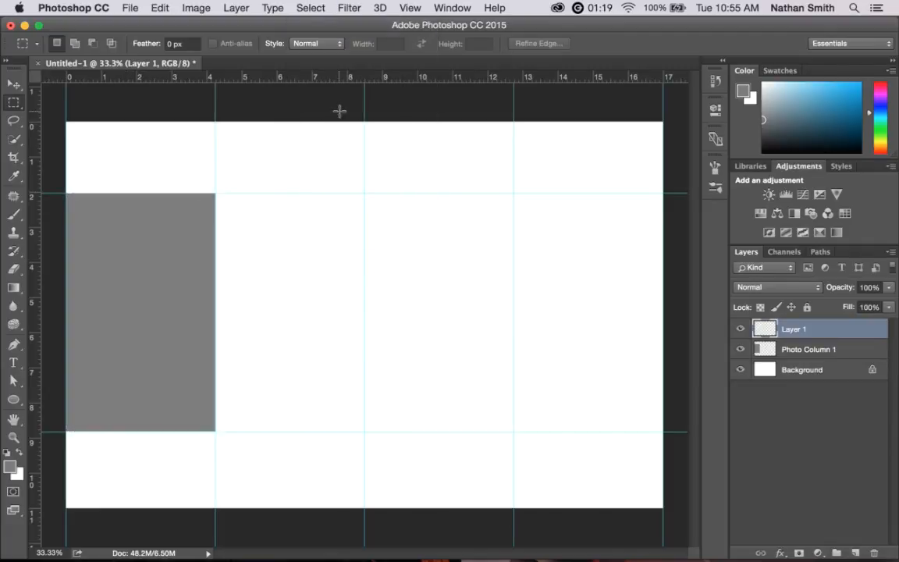
- Select the second column's area between the horizontal guides and fill it with the foreground color
click(216, 192)
drag(284, 270, 365, 429)
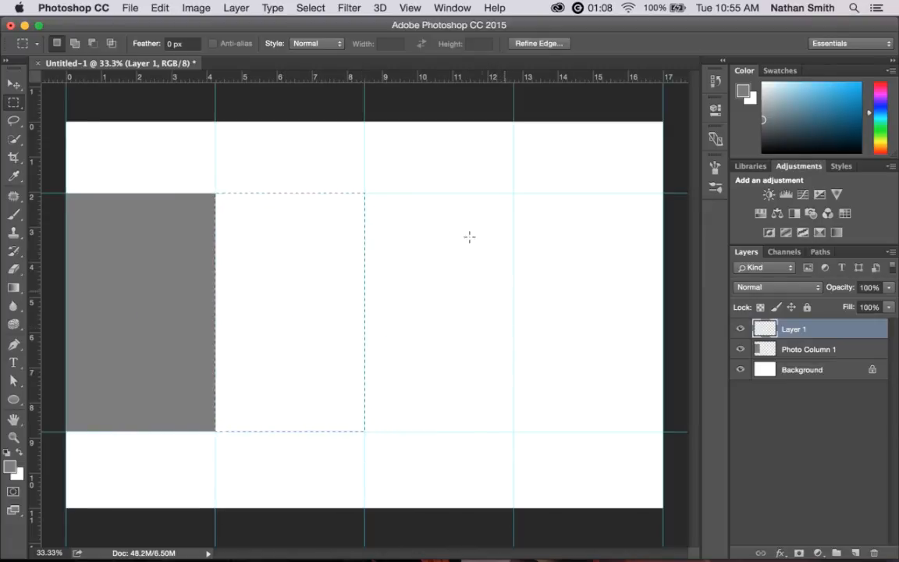
click(160, 8)
click(195, 217)
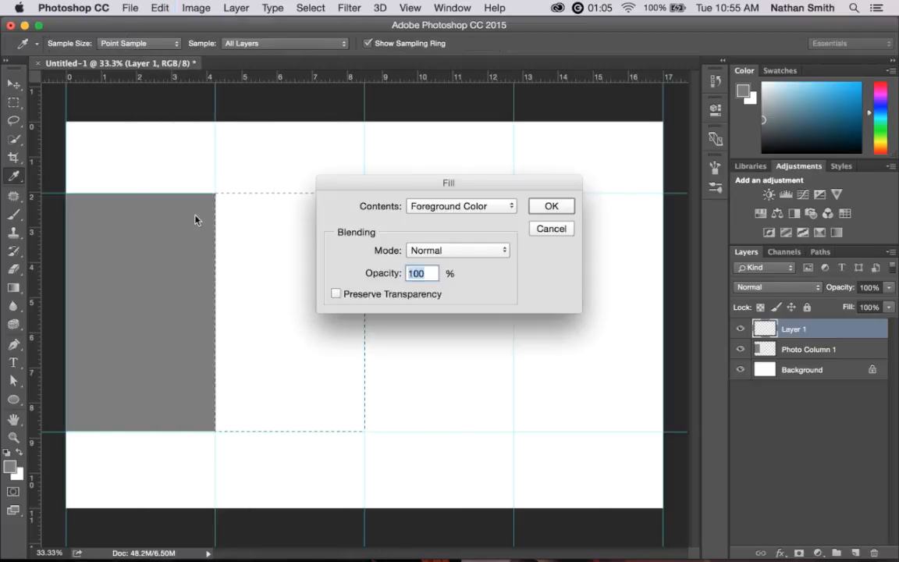
key(Escape)
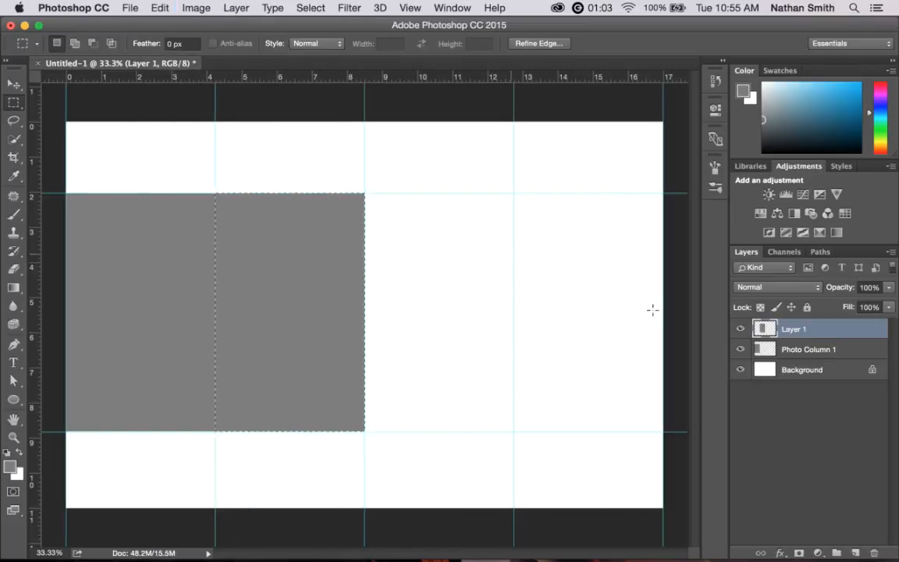
- Rename the second column's layer Photo Column 2 and clear the selection
double_click(793, 330)
text(Photo C)
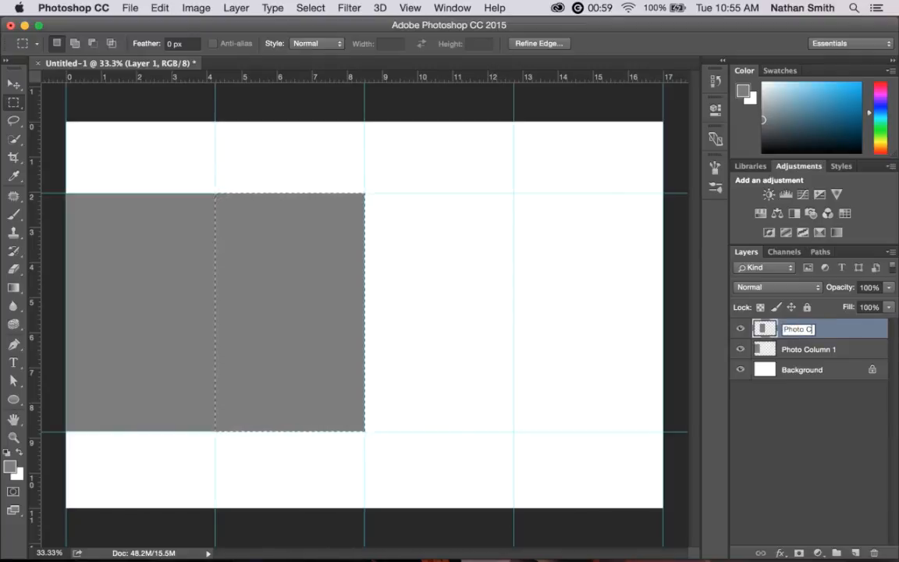
text(olumn 2)
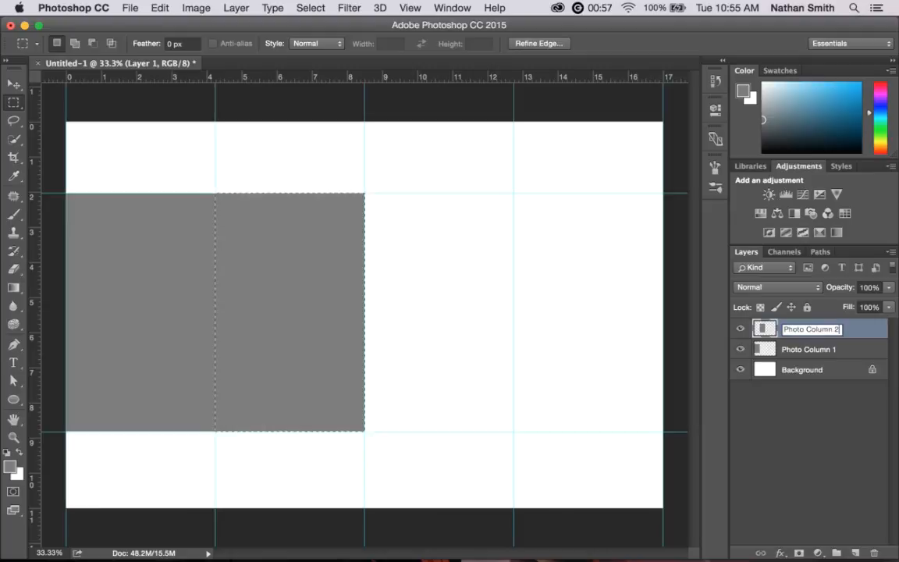
key(Return)
key(super+d)
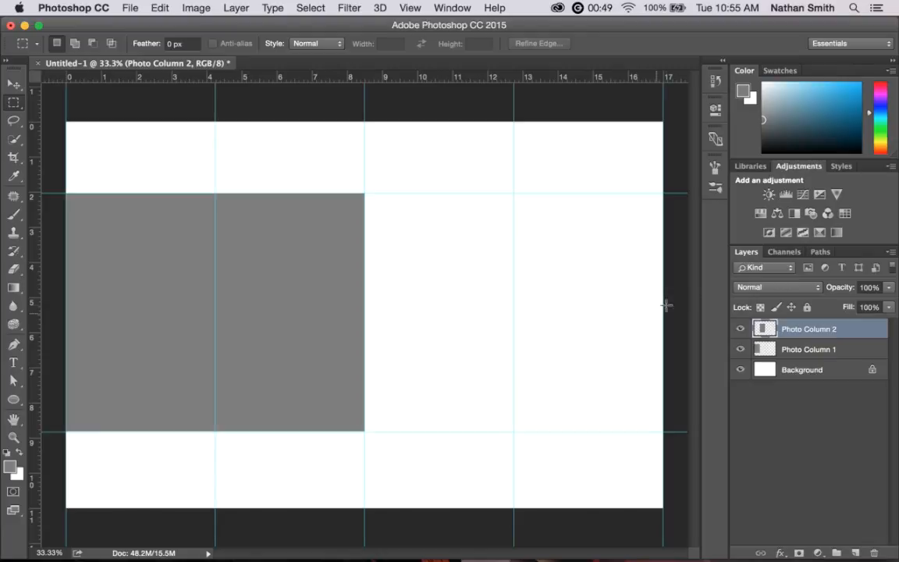
- Duplicate the Photo Column 2 layer and move the copy into the third column, between the horizontal guides
drag(826, 330, 855, 552)
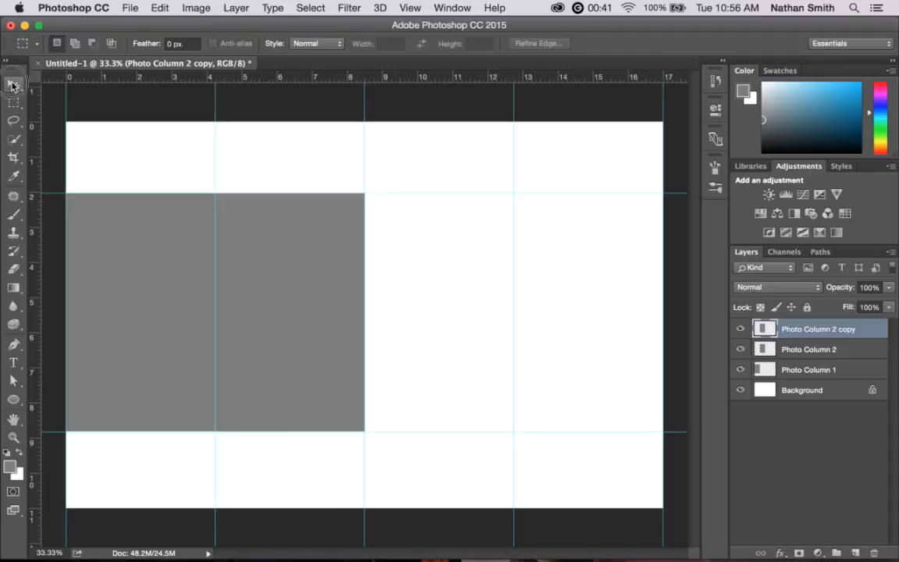
click(13, 83)
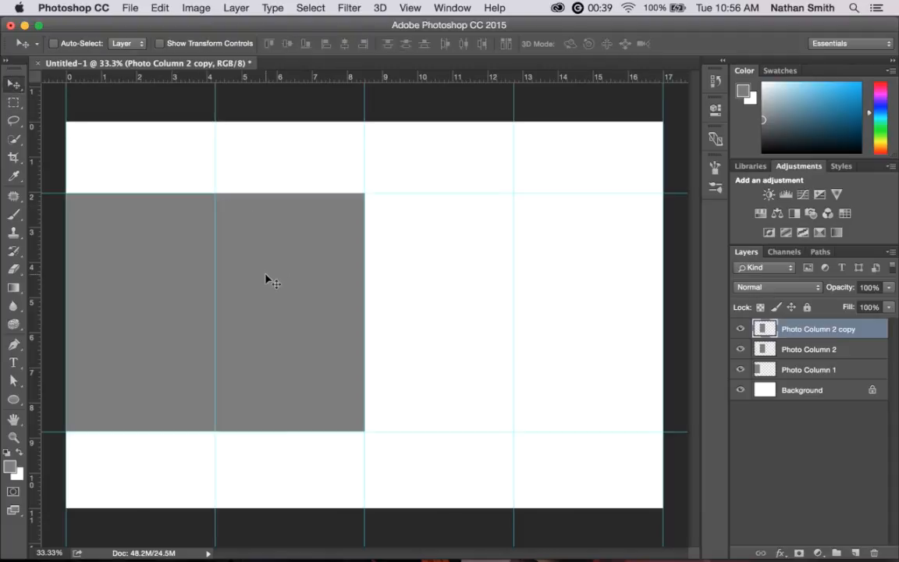
drag(279, 289, 429, 301)
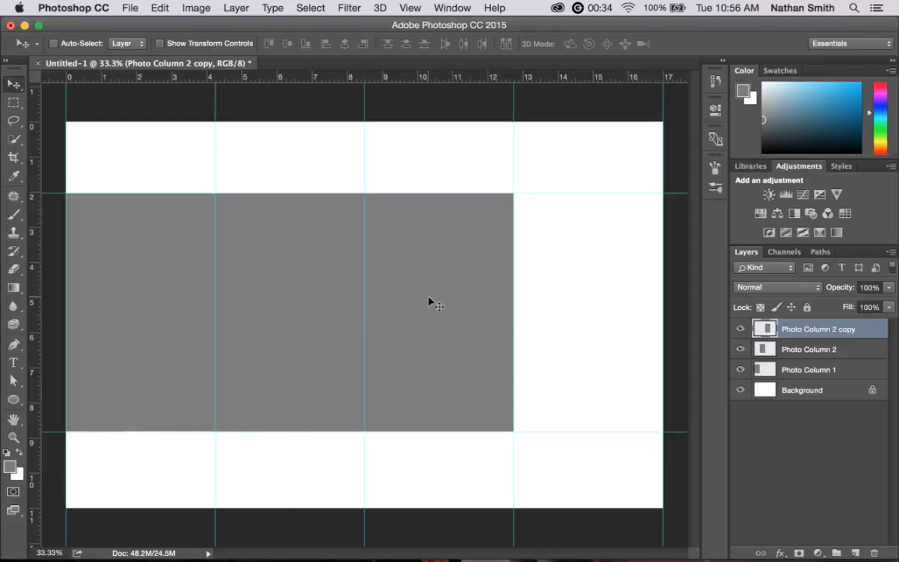
- Rename the duplicated layer in the third column Photo Column 3
double_click(810, 327)
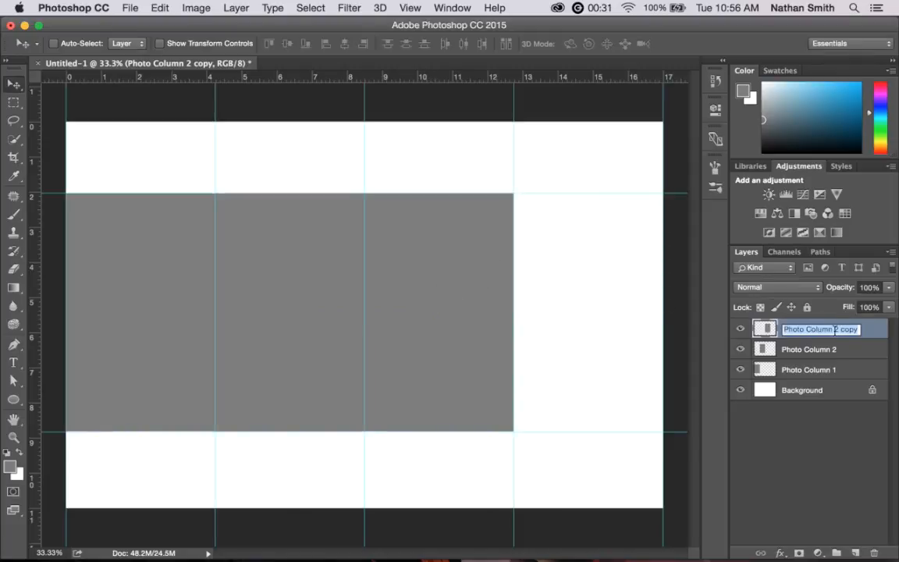
click(836, 329)
drag(834, 330, 858, 329)
text(3)
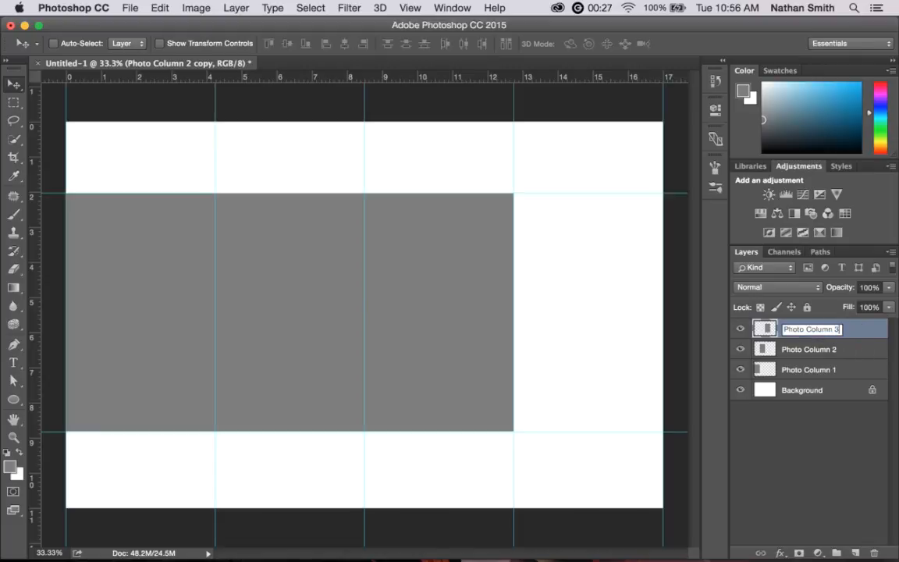
key(Return)
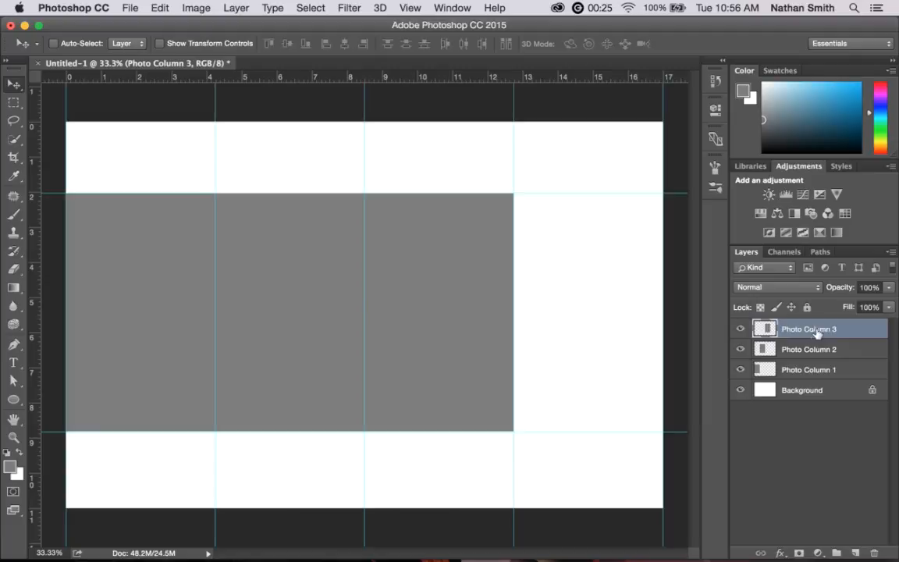
- Duplicate the Photo Column 3 layer and move the copy into the fourth column
drag(774, 328, 855, 553)
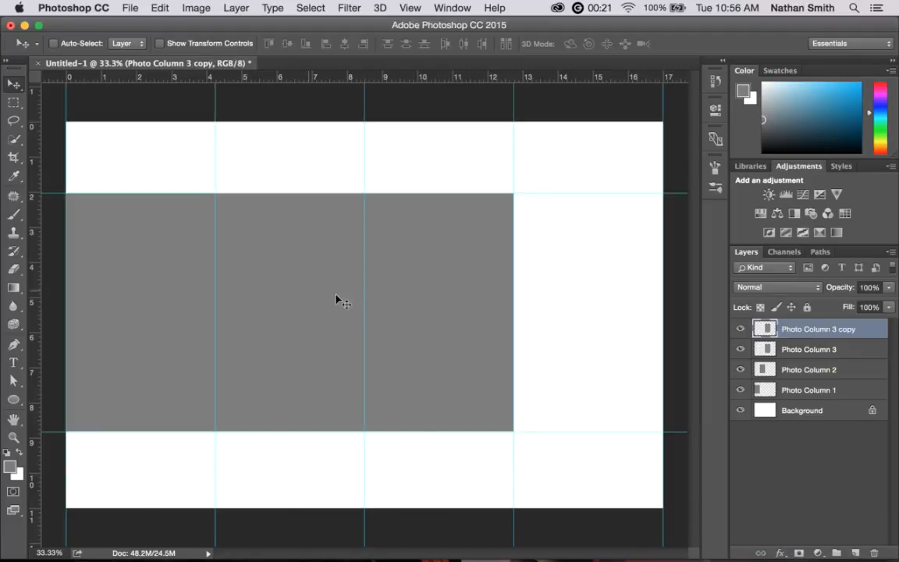
drag(421, 329, 564, 349)
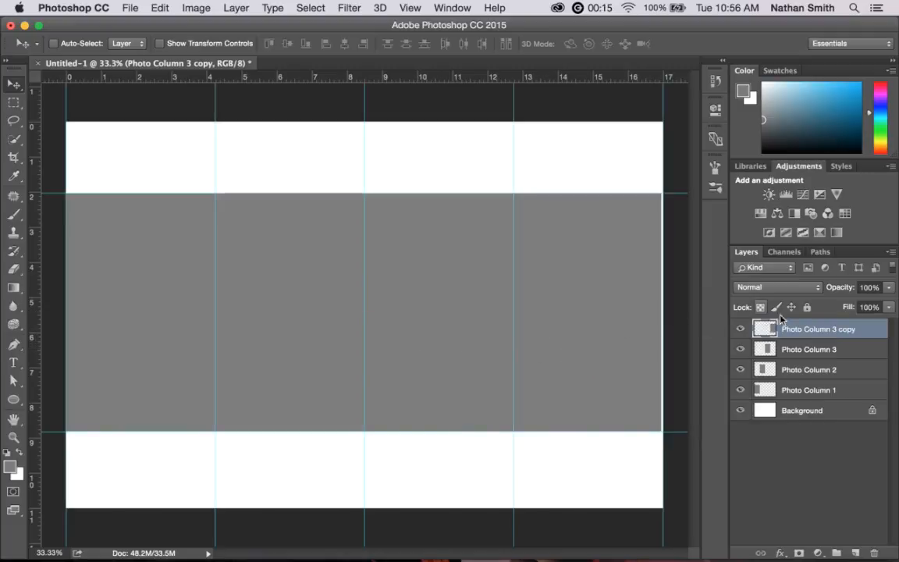
- Rename the duplicated layer Photo Column 4 and align its gray block flush with the page's right edge
double_click(826, 331)
click(834, 328)
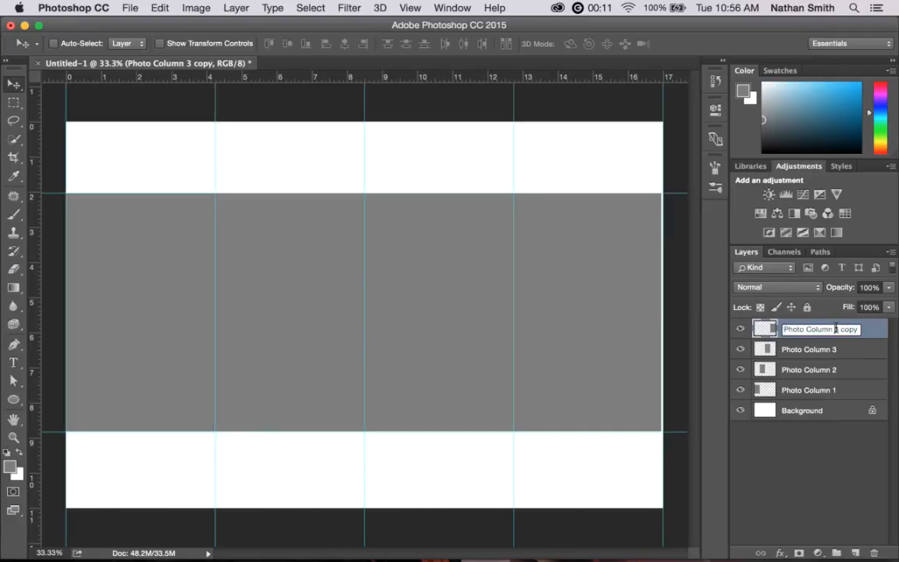
key(shift+End)
text(4)
key(Return)
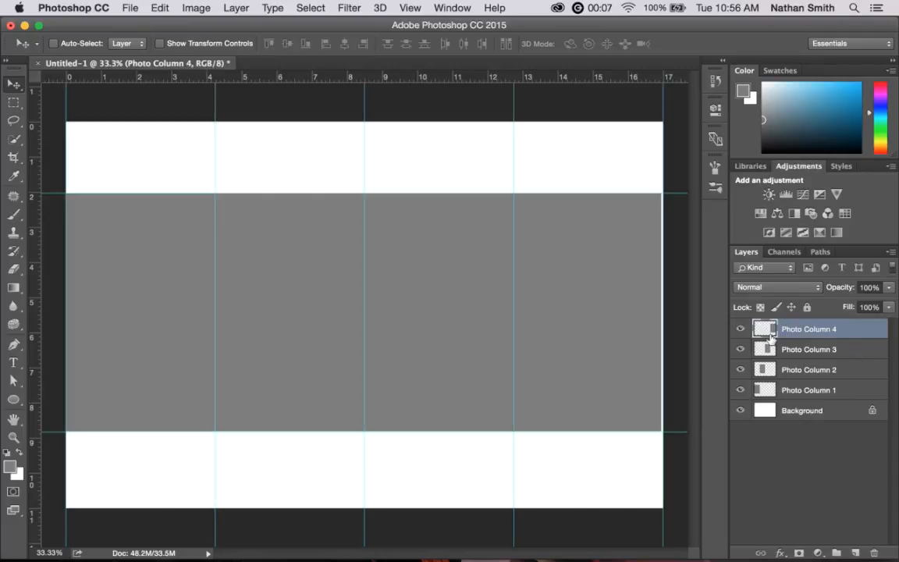
drag(632, 317, 633, 320)
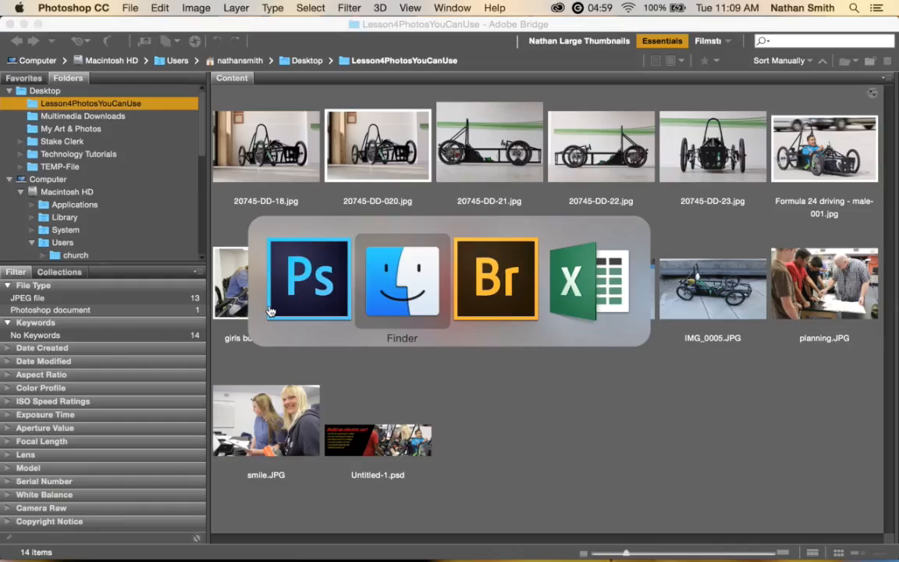
- Switch back to Photoshop and toggle the visibility of Photo Column 4, 3 and 2 to check each block
key(super+Tab)
click(270, 311)
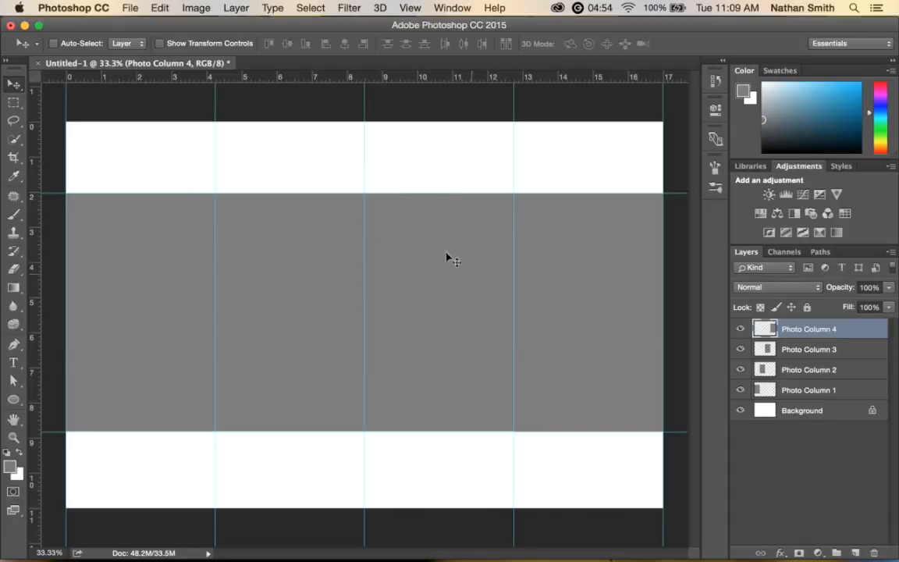
click(739, 330)
click(739, 330)
click(740, 349)
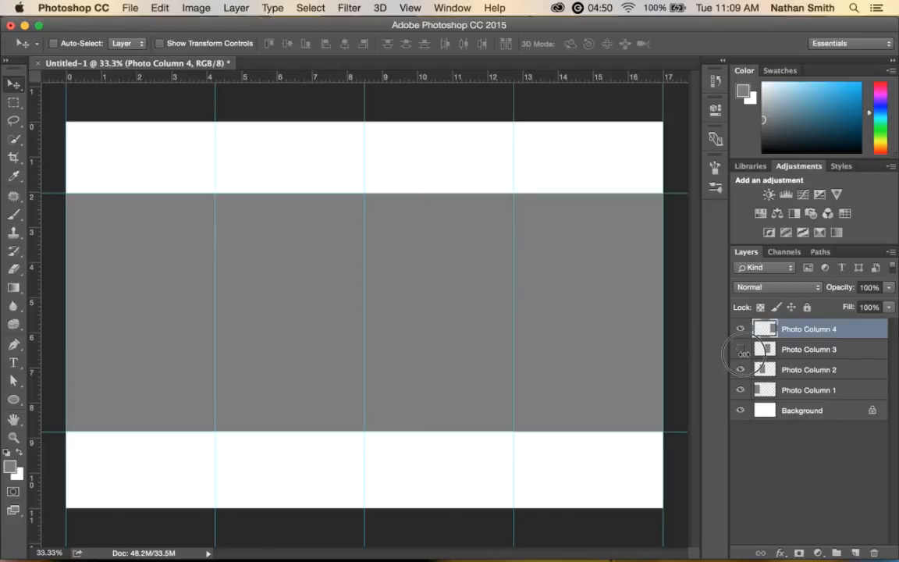
click(740, 350)
click(741, 369)
click(741, 369)
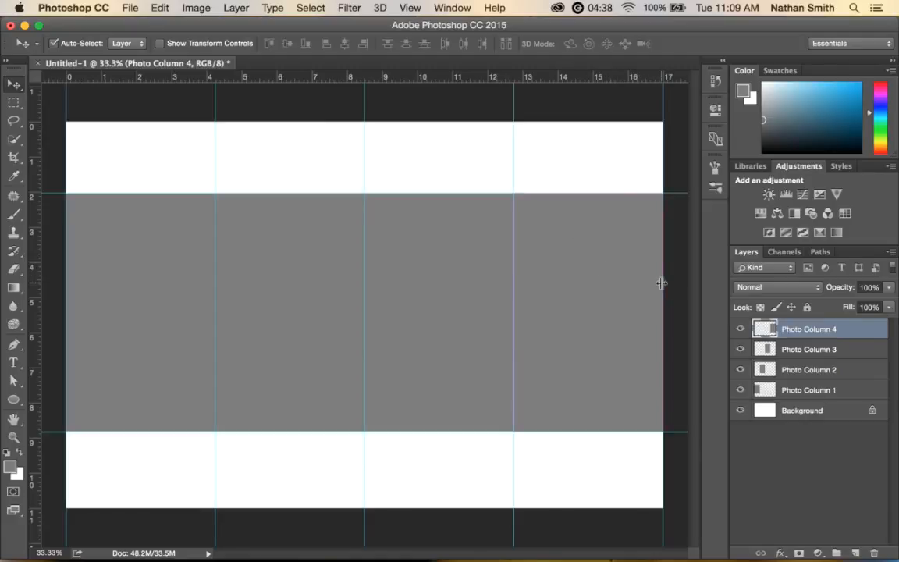
- Switch to Bridge and open the example design Untitled-1.psd in Photoshop
key(super+Tab)
double_click(428, 442)
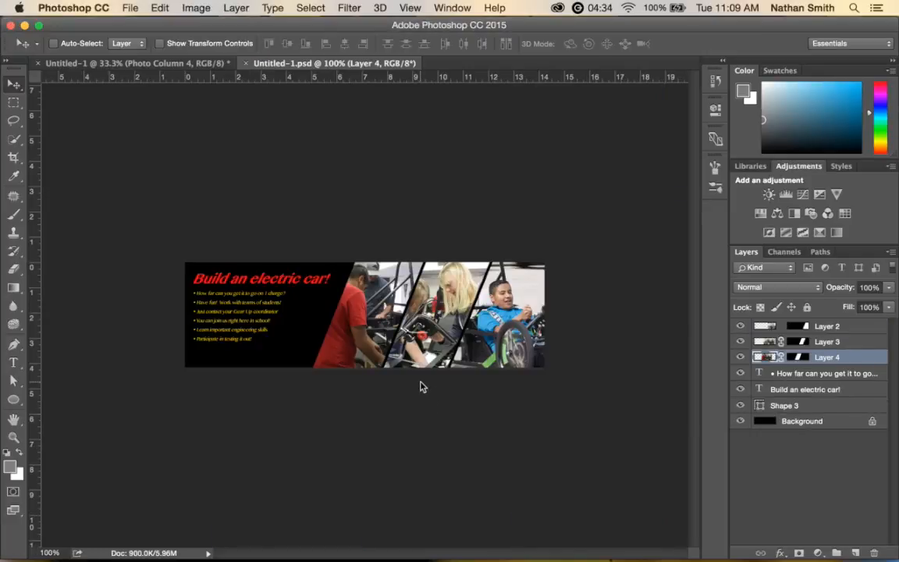
- Examine the example design up close, including its slanted photo columns, headline and bullet list
key(super+plus)
key(super+plus)
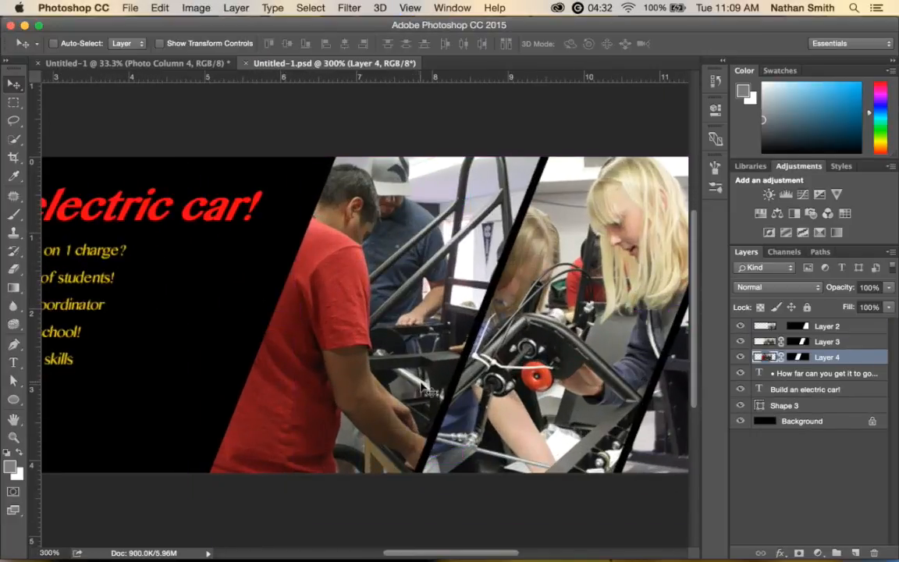
scroll(290, 386, left, 8)
scroll(290, 386, left, 5)
scroll(291, 382, right, 4)
scroll(291, 383, up, 2)
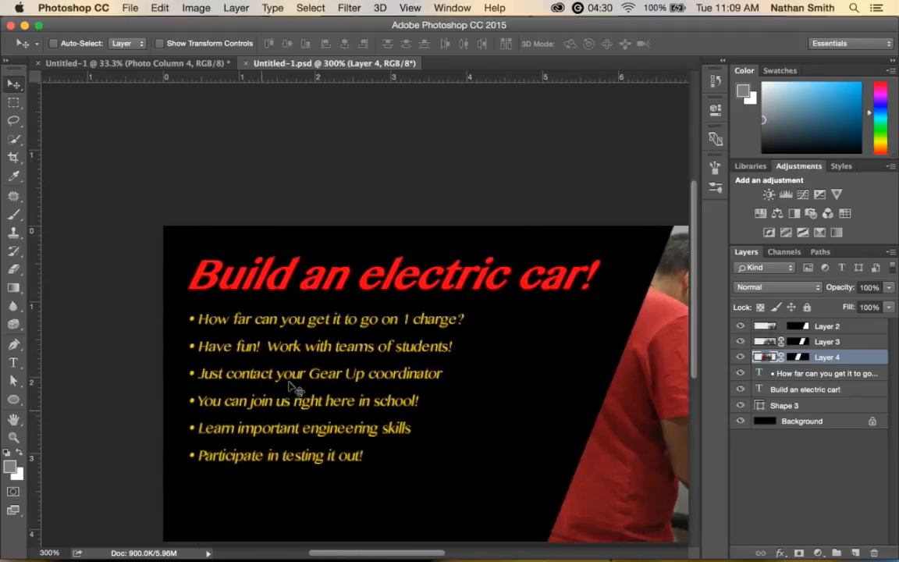
scroll(295, 386, down, 3)
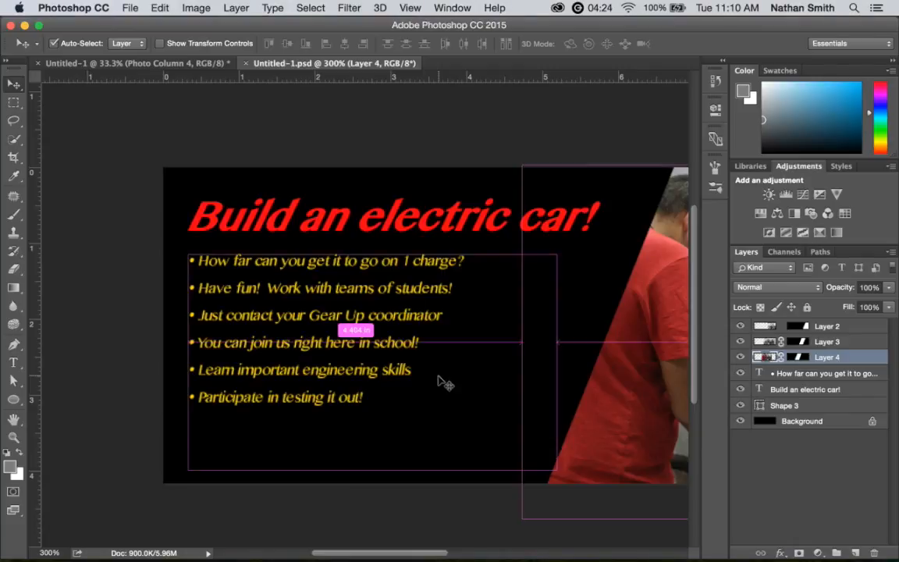
- Return to the Untitled-1 layout and hide its guides, toggling them to compare the page with and without them
click(194, 65)
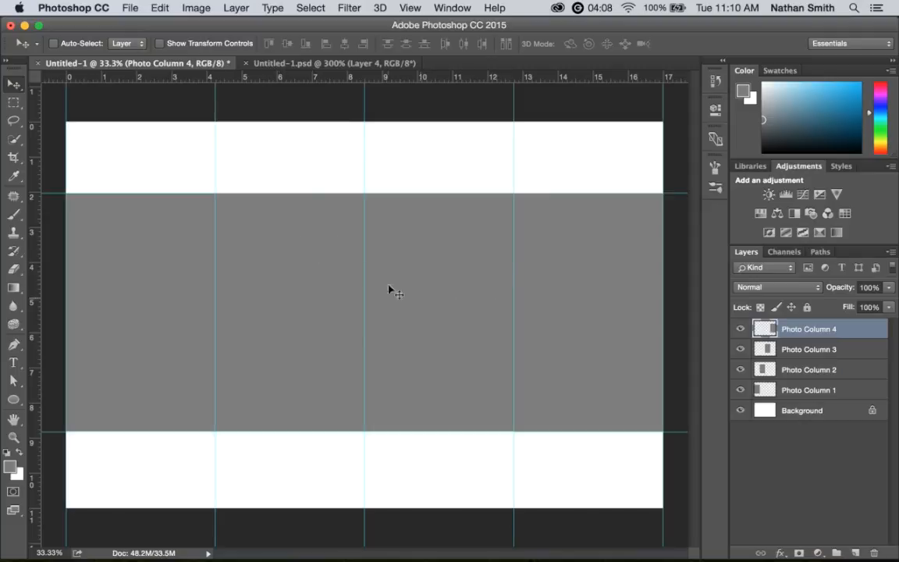
click(409, 9)
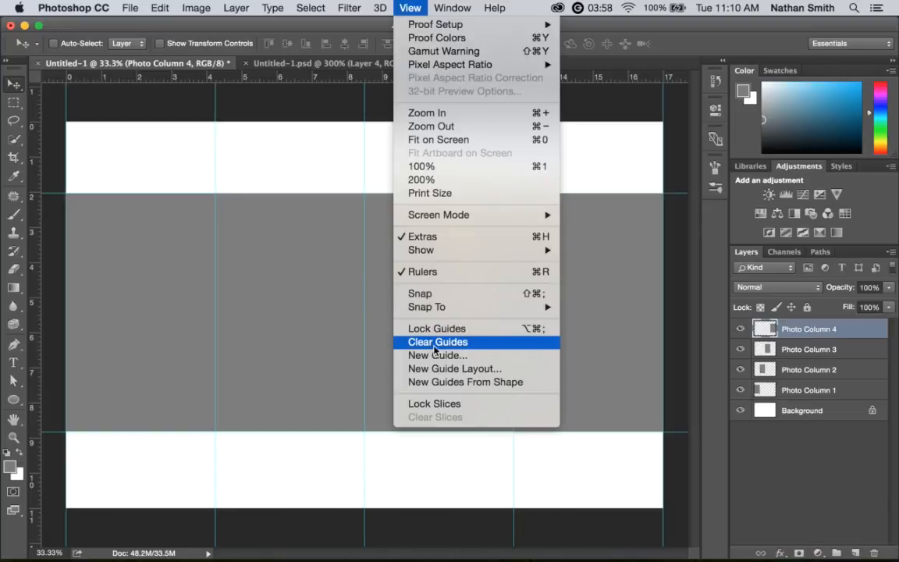
click(425, 238)
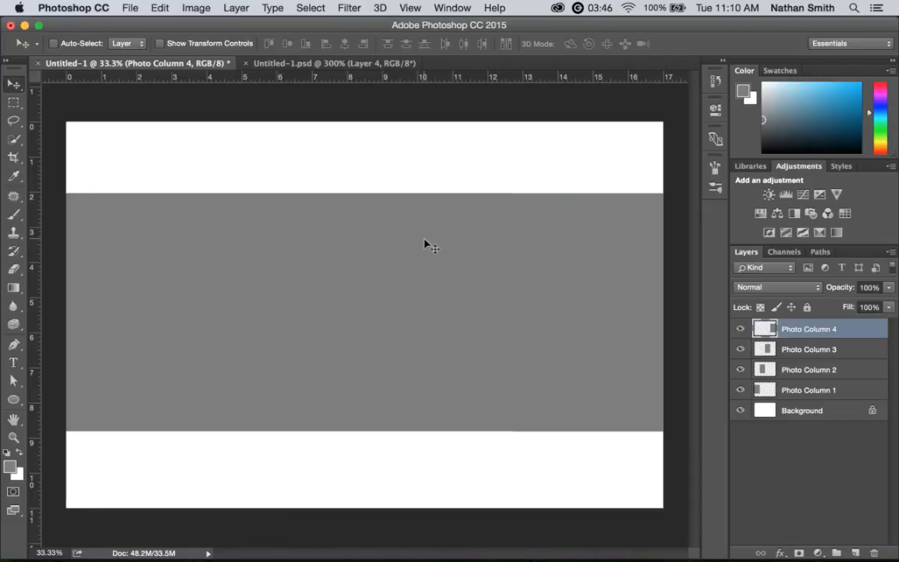
key(super+semicolon)
key(super+semicolon)
key(super+semicolon)
key(super+semicolon)
key(super+semicolon)
key(super+semicolon)
- Switch to Bridge and open girls building.JPG in Camera Raw
key(super+Tab)
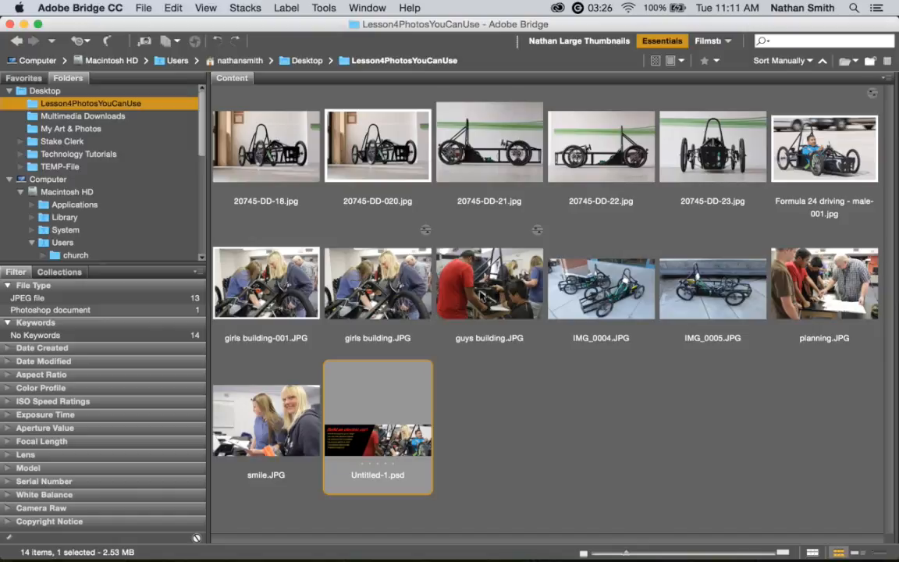
click(489, 284)
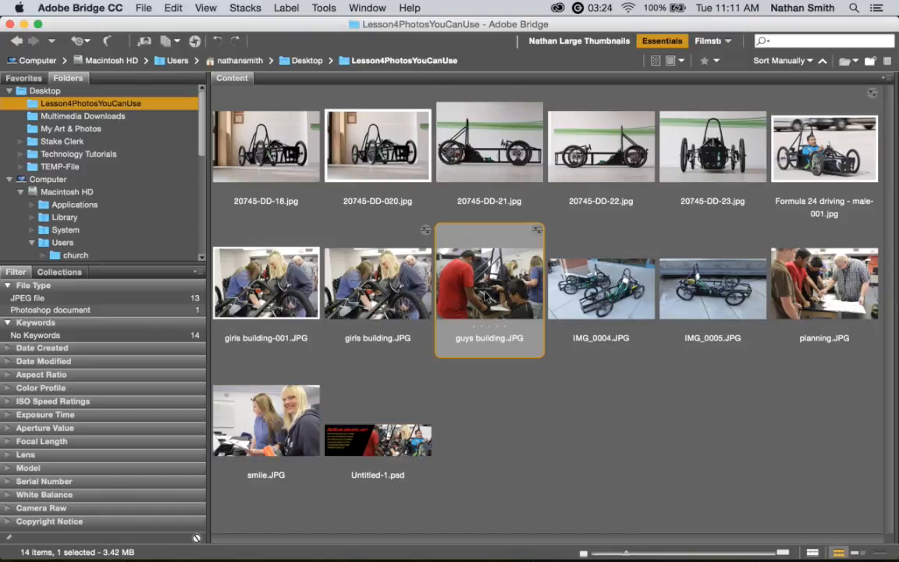
click(352, 264)
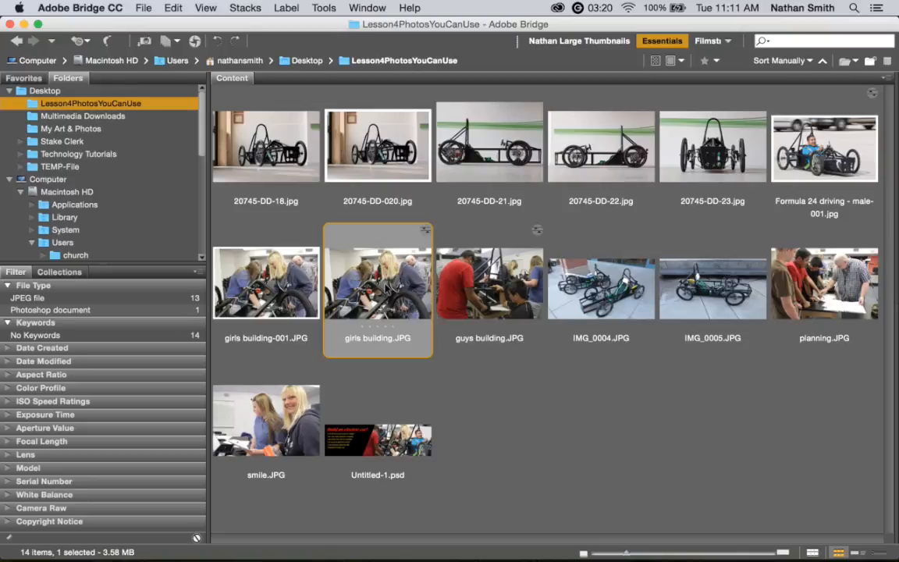
double_click(386, 287)
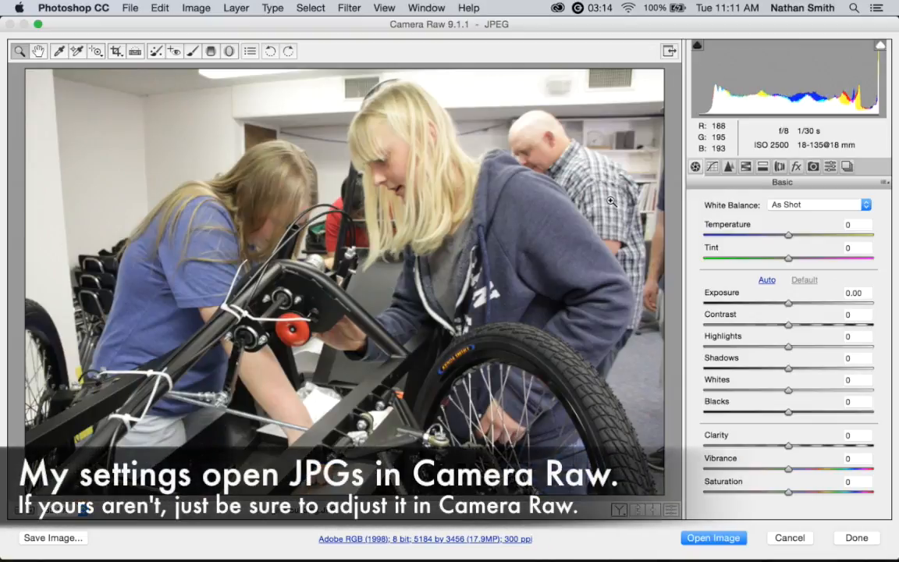
- Adjust the photo in Camera Raw with Blacks at -18, White Balance on Auto and Contrast at +14
drag(704, 97, 700, 95)
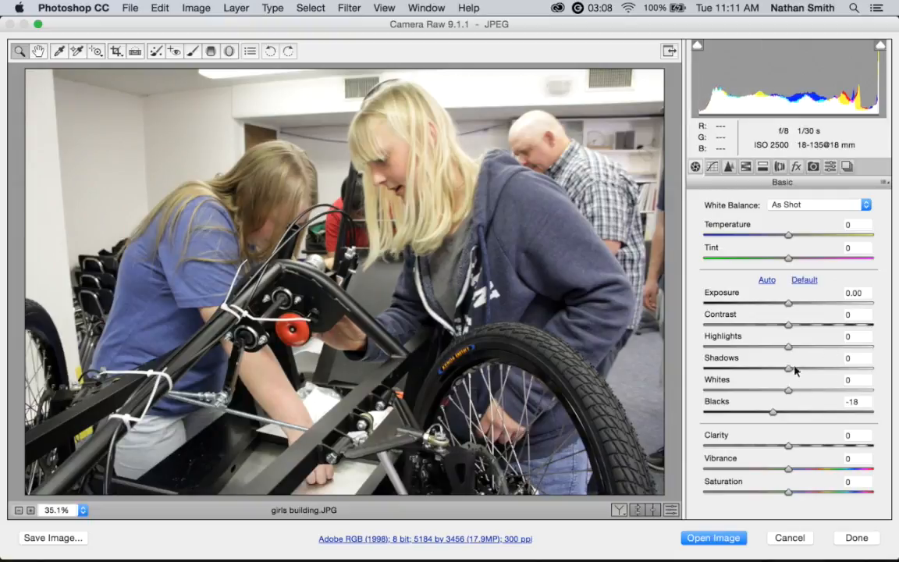
click(807, 204)
click(797, 216)
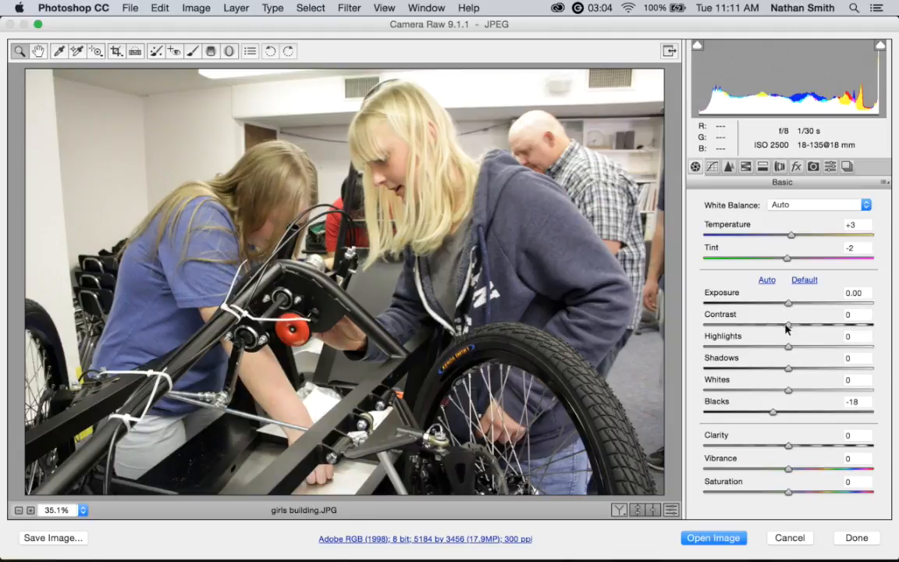
mouse_move(786, 327)
mouse_down()
mouse_move(810, 325)
mouse_move(799, 327)
mouse_up()
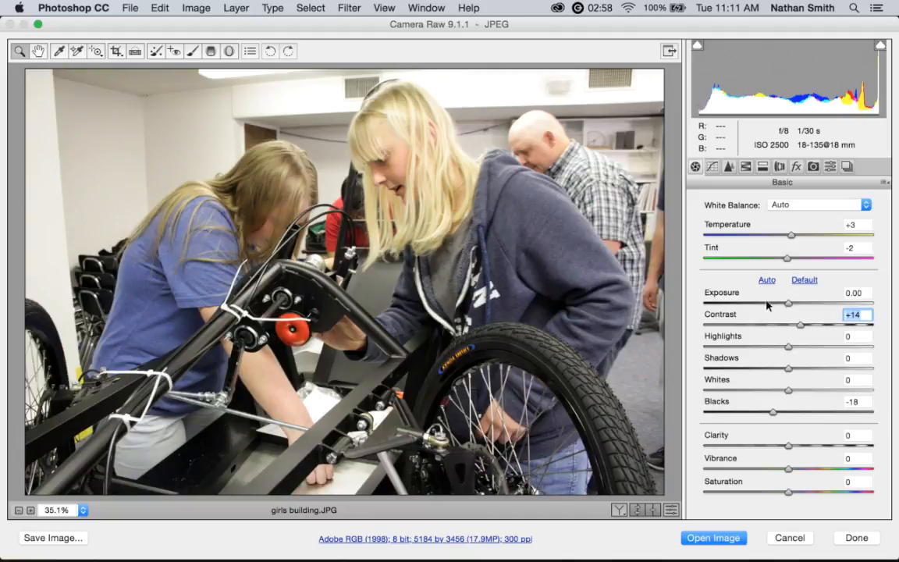
- Try a Tint of -50 on the photo, reset the tint, and return White Balance to Auto
drag(786, 259, 746, 259)
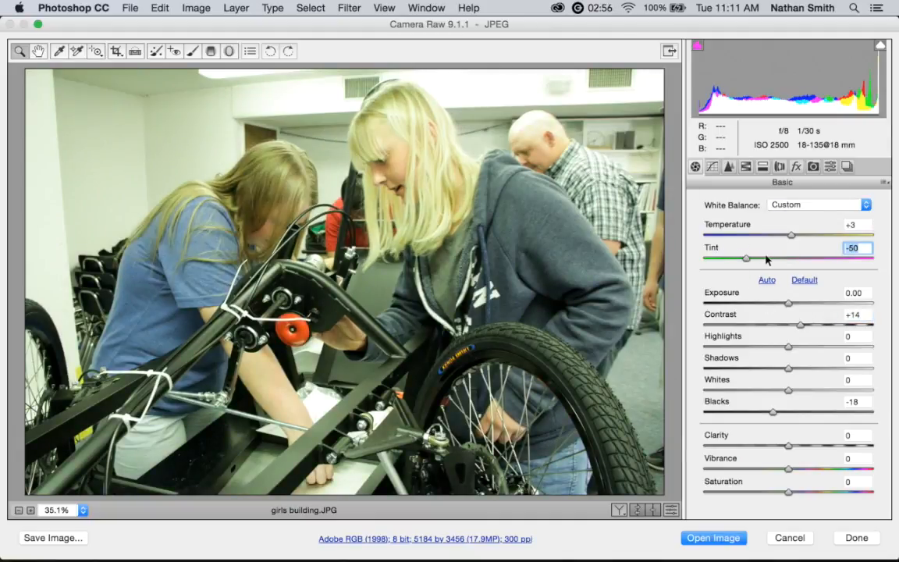
double_click(747, 259)
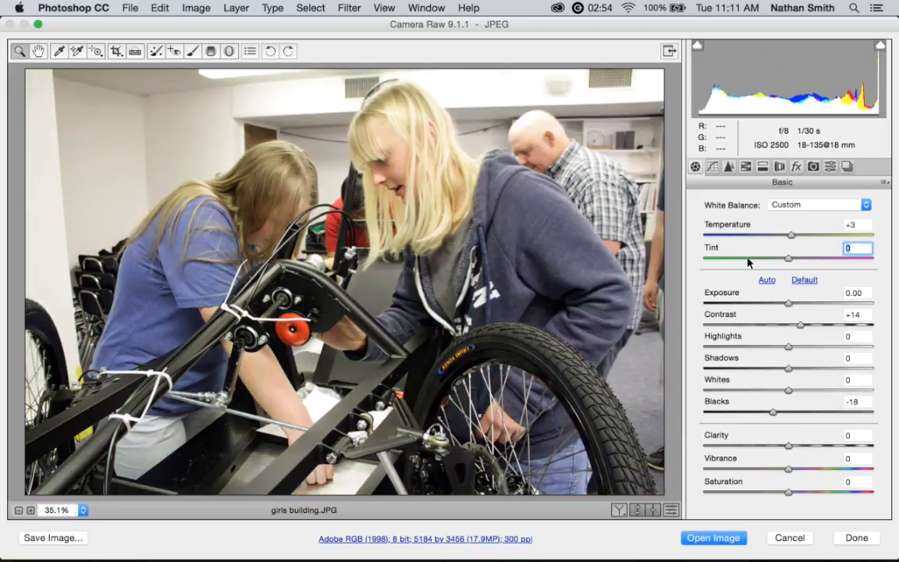
click(803, 206)
click(797, 193)
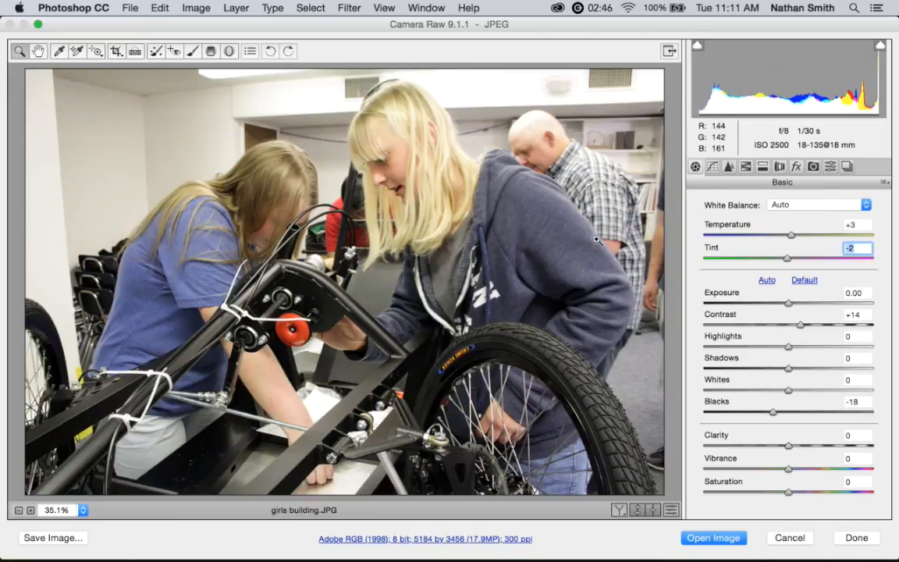
- Raise the photo's Shadows and open the adjusted image in Photoshop
click(787, 371)
drag(788, 372, 822, 365)
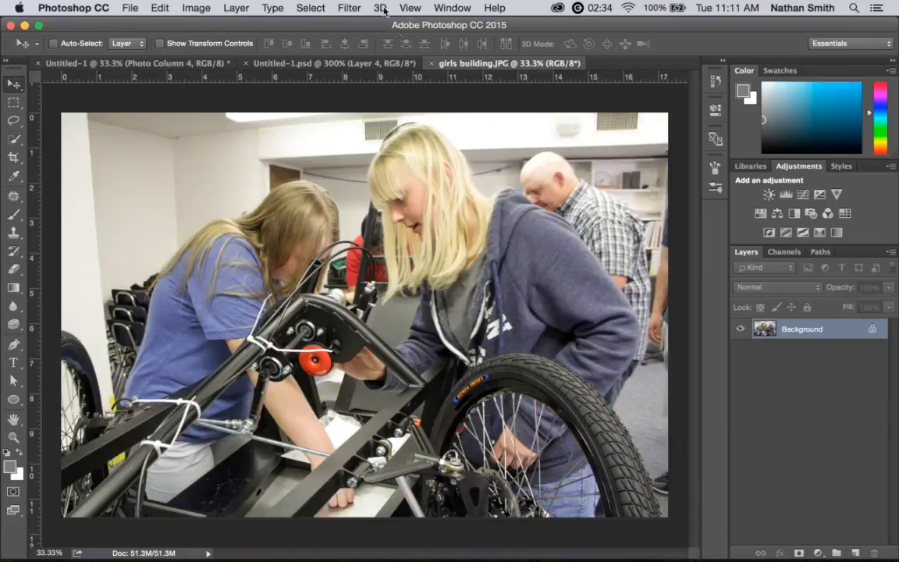
- Select the entire girls building.JPG image and copy it
click(310, 8)
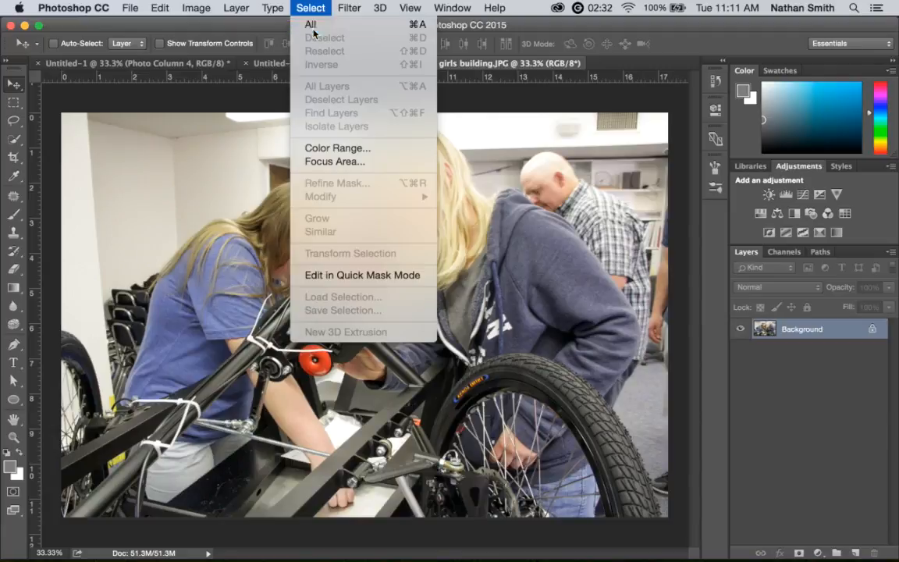
click(310, 24)
click(160, 7)
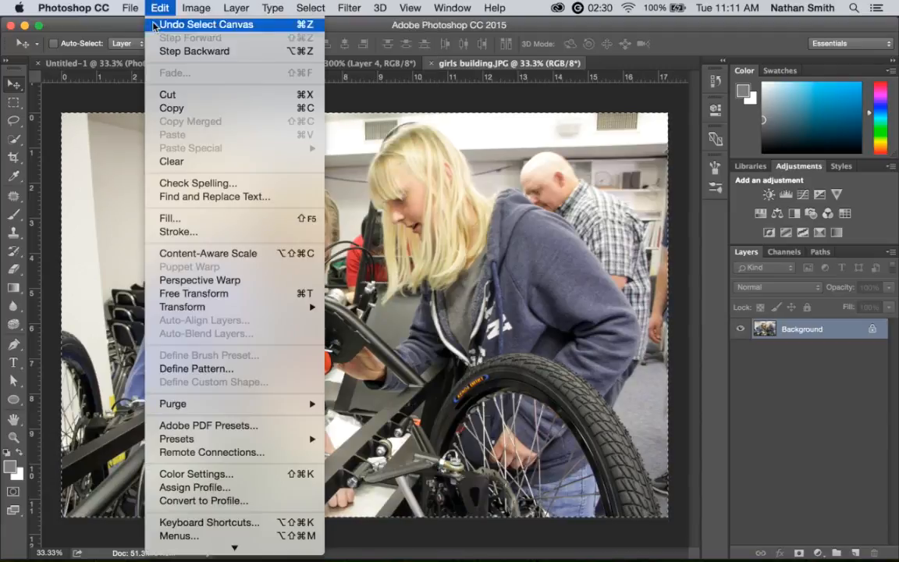
click(165, 108)
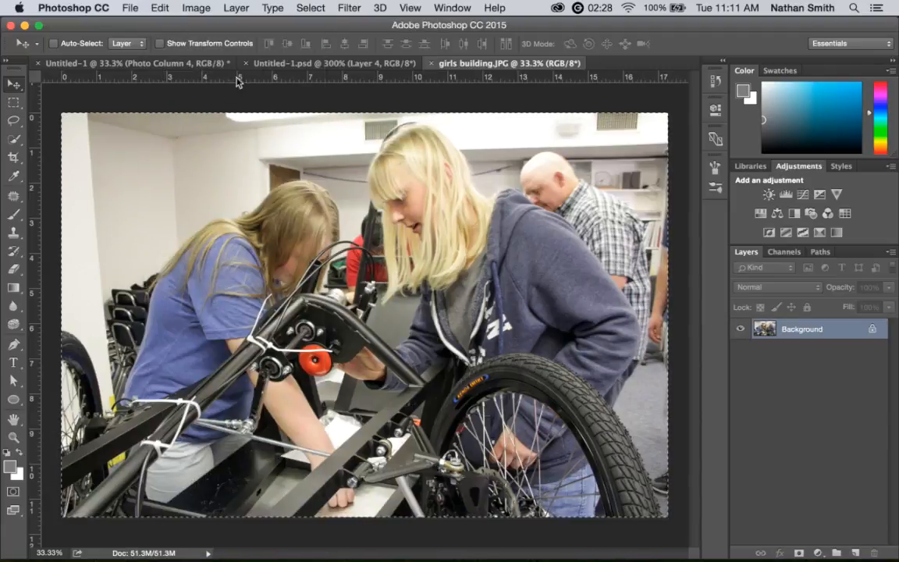
- Return to the Untitled-1 layout and load the gray block of the Photo Column 1 layer as a selection
click(292, 63)
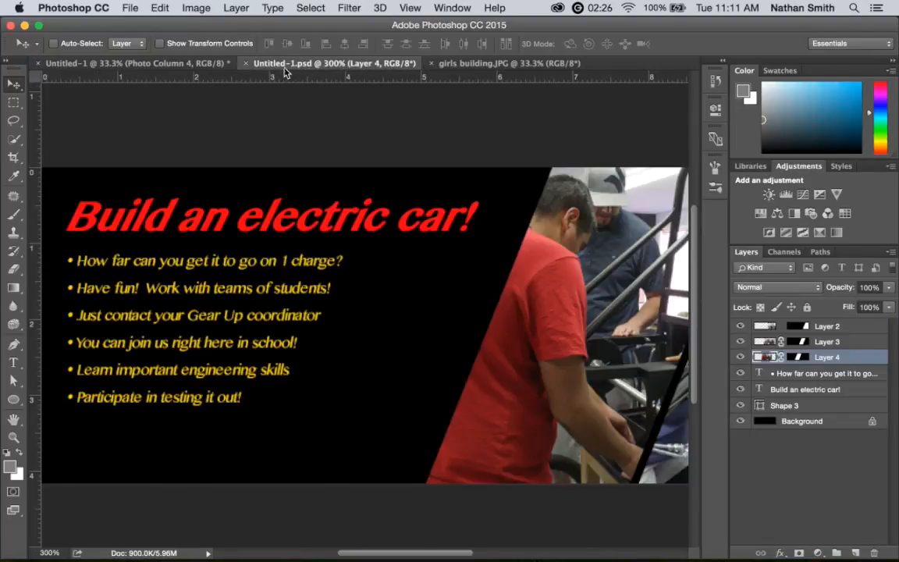
click(200, 63)
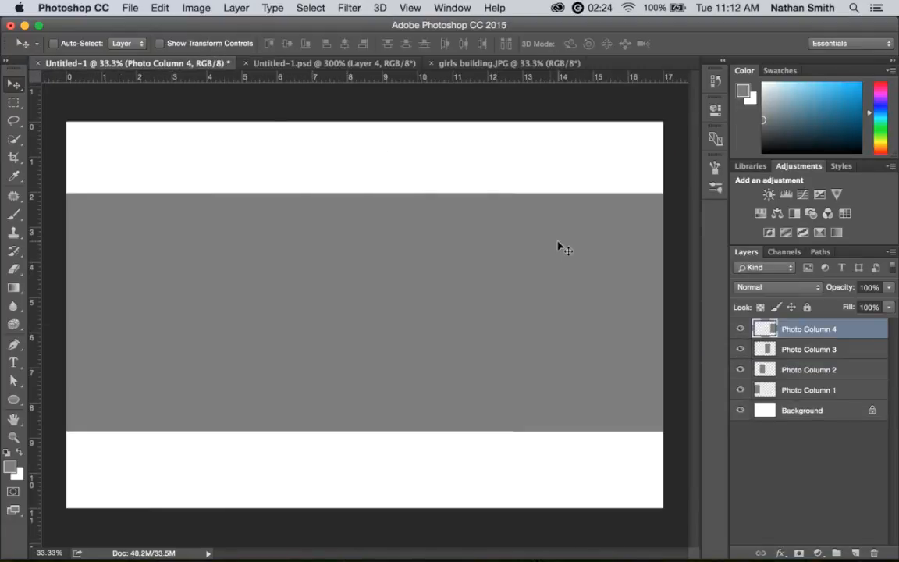
click(768, 391)
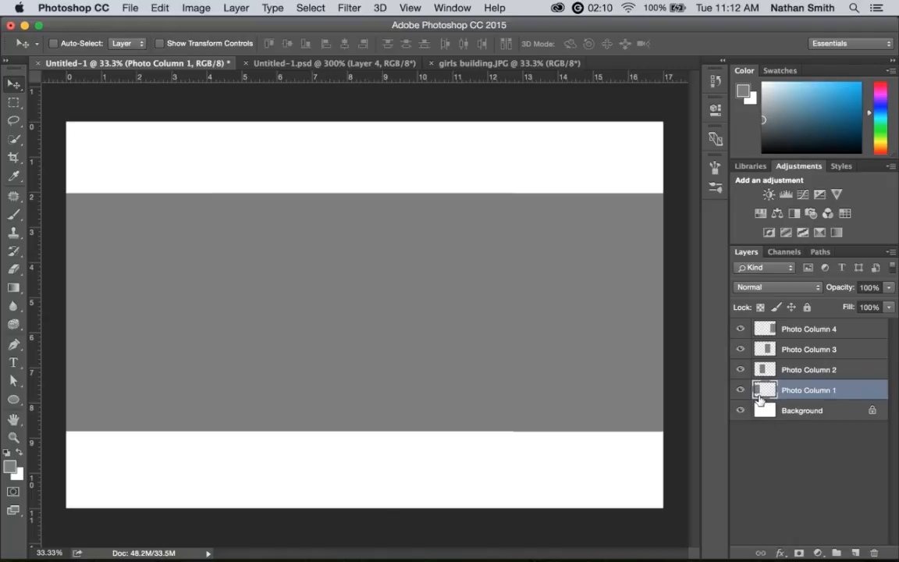
key(super)
key(super)
super+click(762, 392)
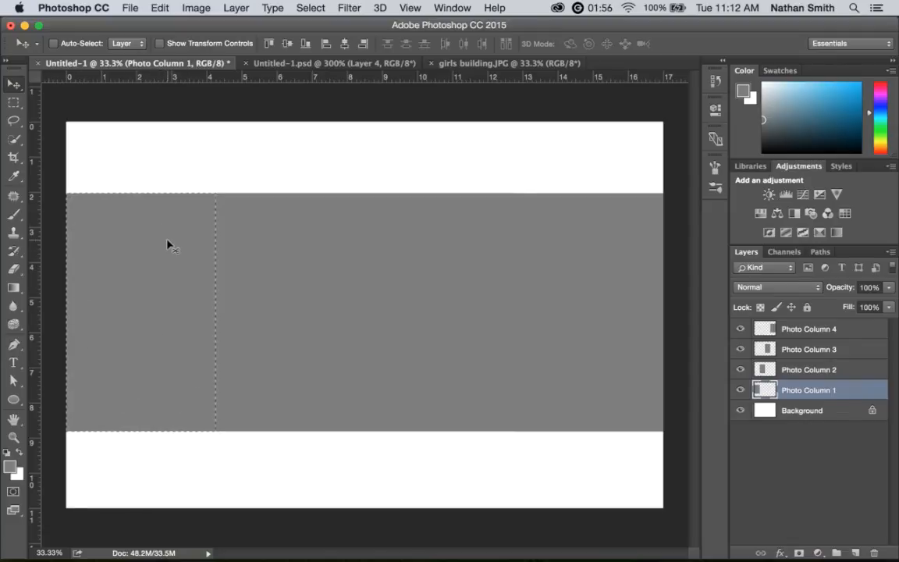
- Use Paste Into to place the copied photo inside the Photo Column 1 selection as a masked layer
click(163, 8)
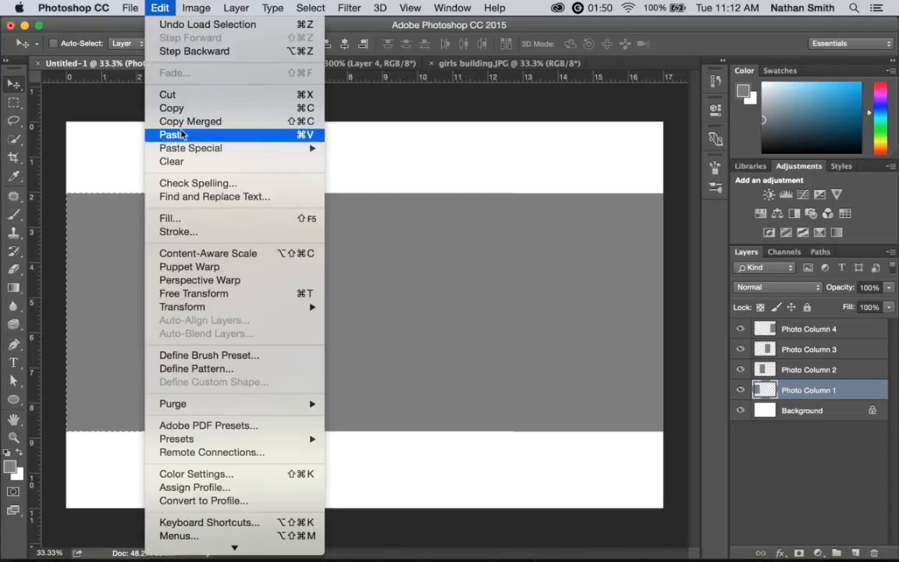
mouse_move(182, 153)
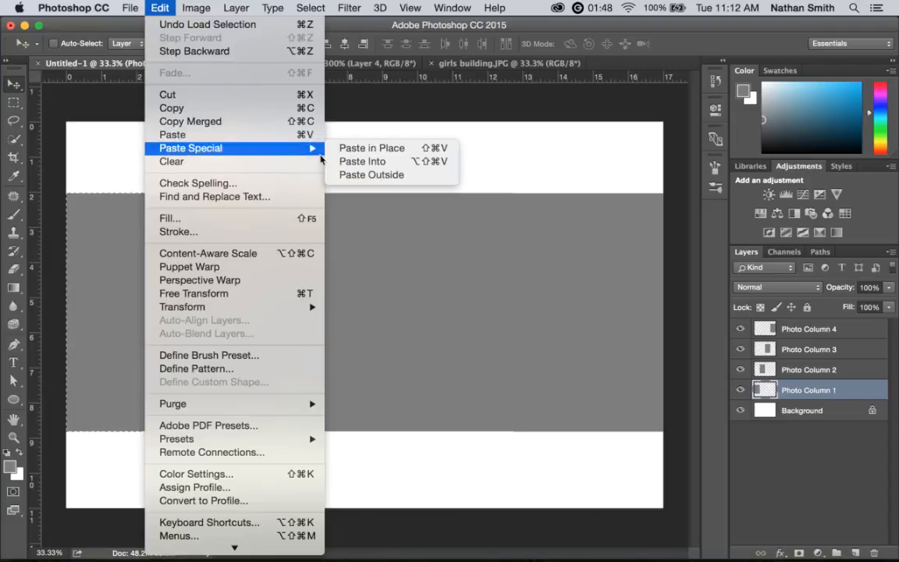
click(361, 162)
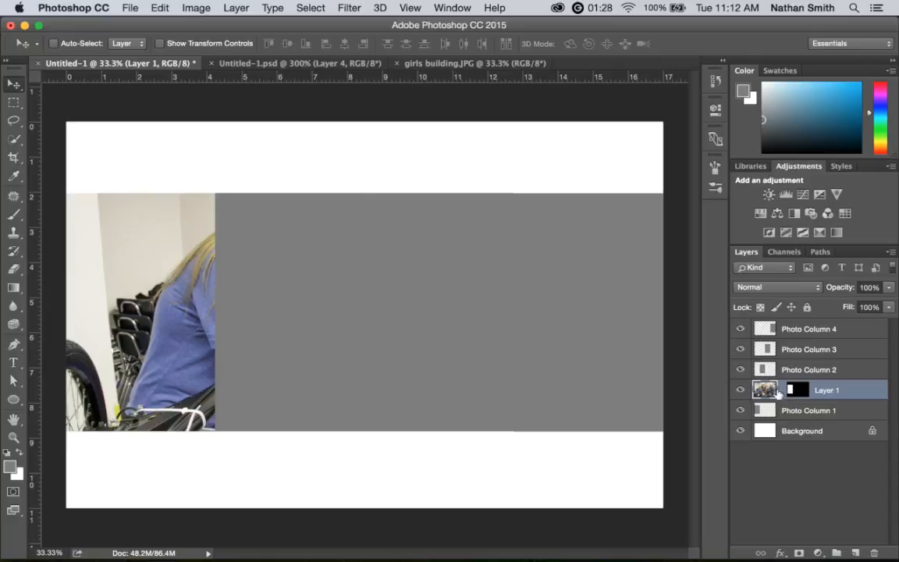
- Reposition the photo on Layer 1 within its mask so the girl bending over the car frame fills the first column
click(813, 412)
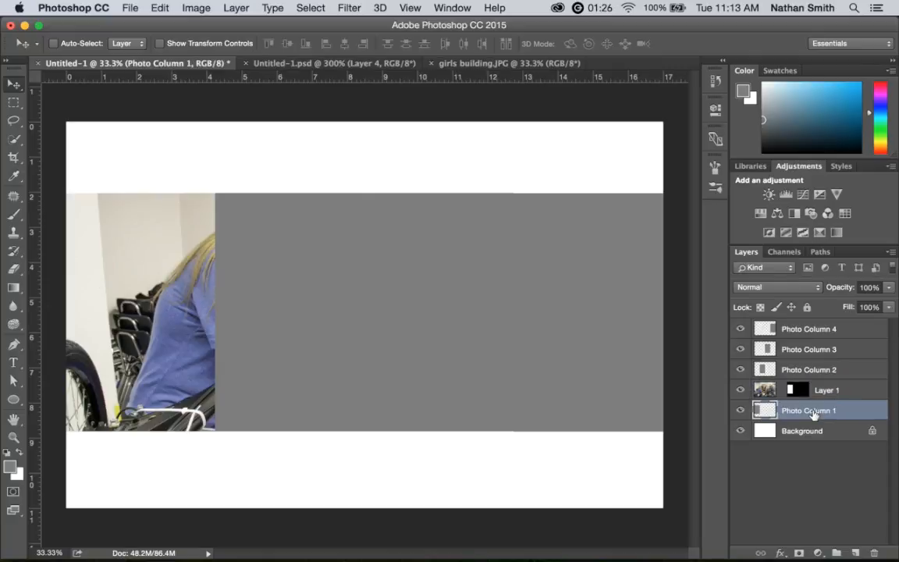
click(771, 390)
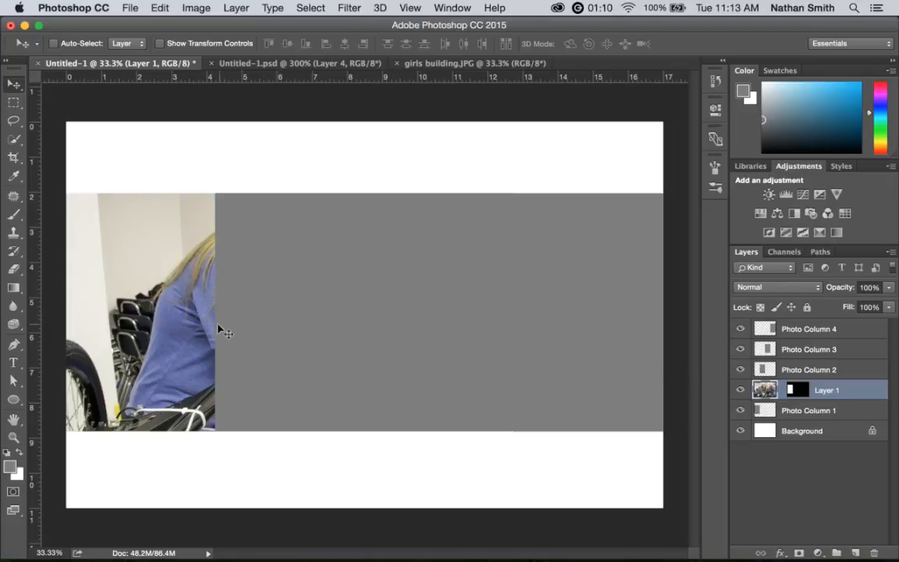
drag(170, 346, 138, 341)
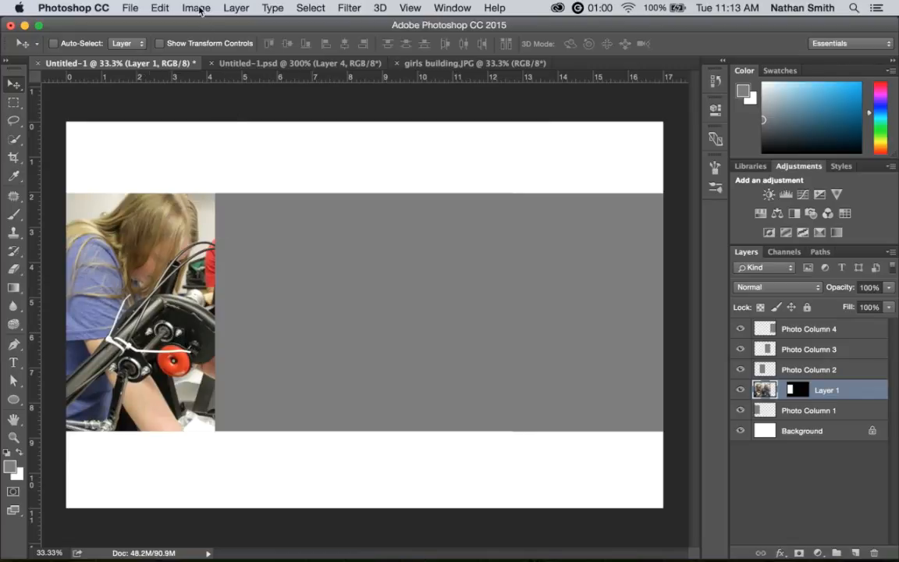
- Free Transform the Layer 1 photo down to about 66% and reposition it so both girls and the car frame fill the first column
click(160, 8)
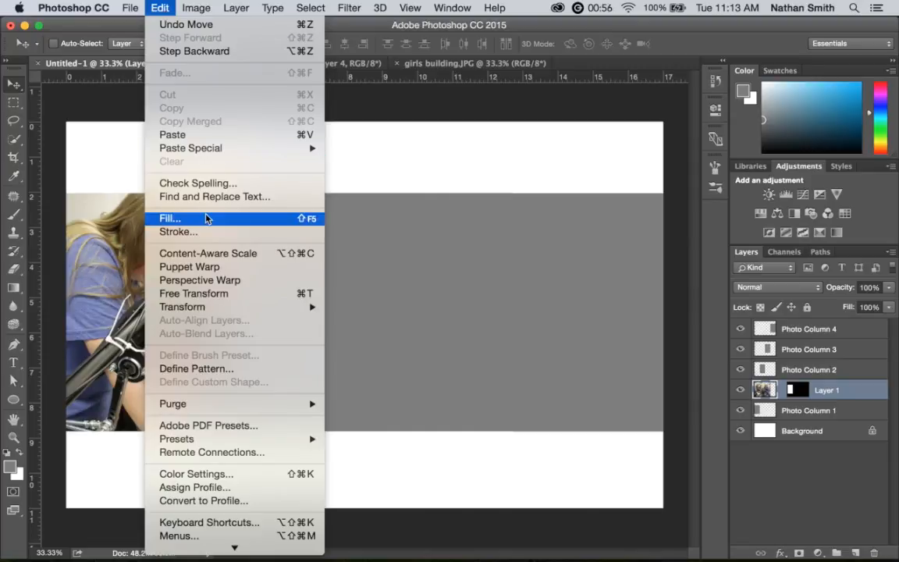
click(211, 297)
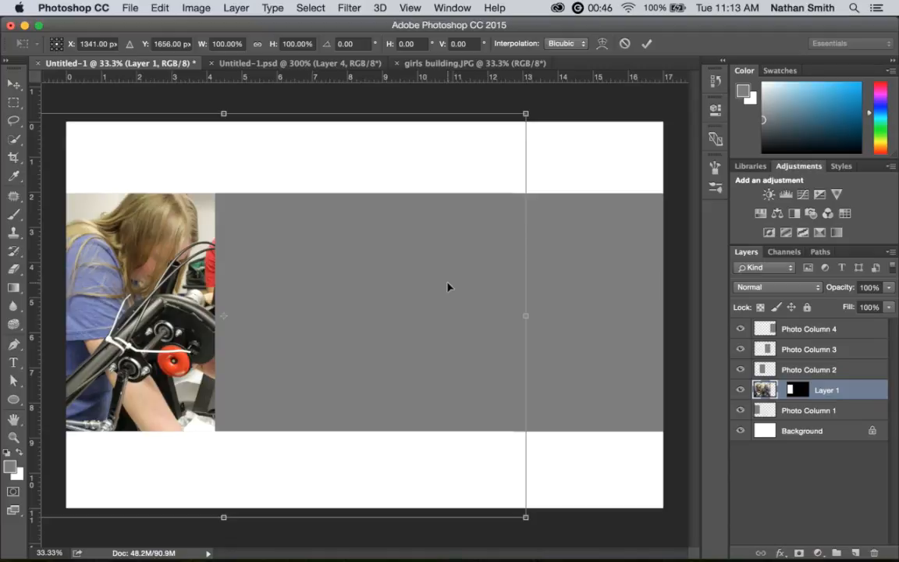
key(super+minus)
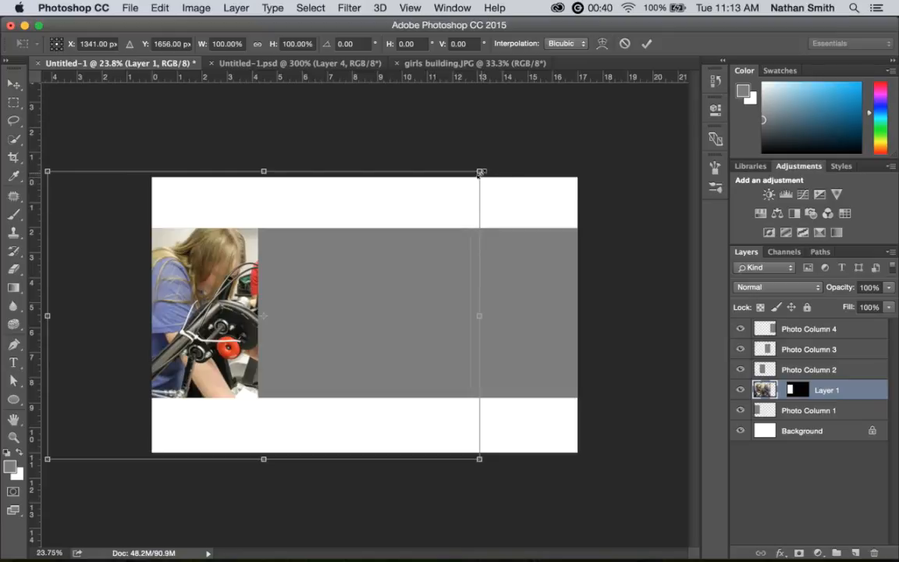
drag(480, 169, 392, 220)
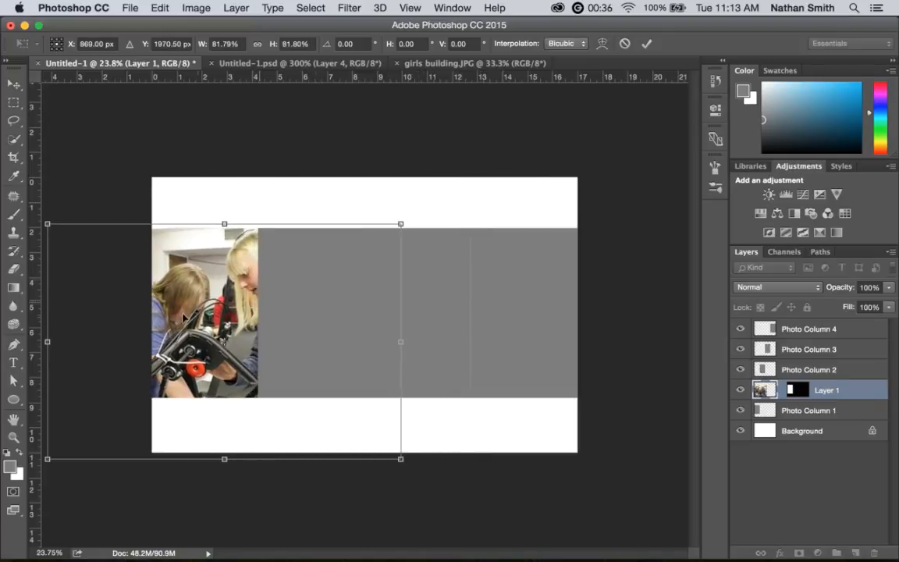
drag(46, 458, 110, 407)
drag(217, 364, 168, 365)
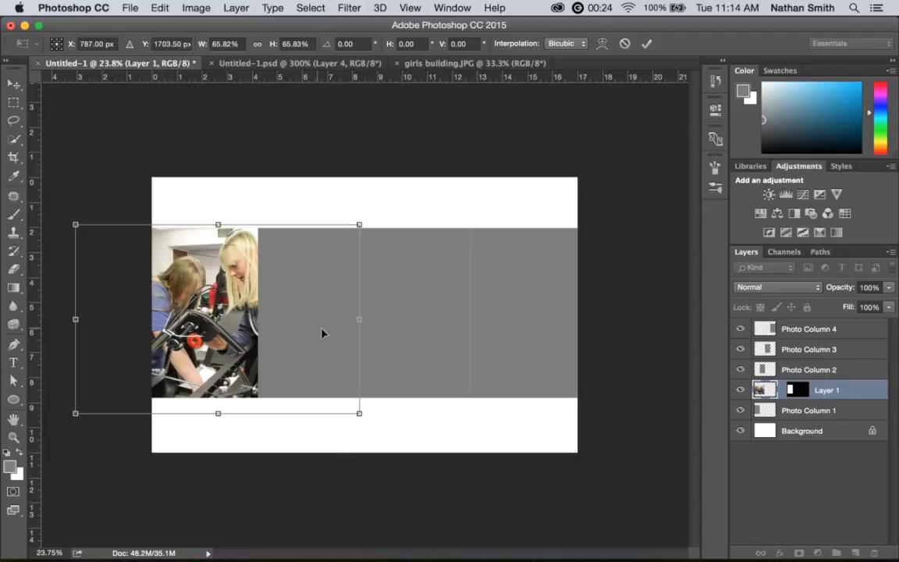
click(646, 44)
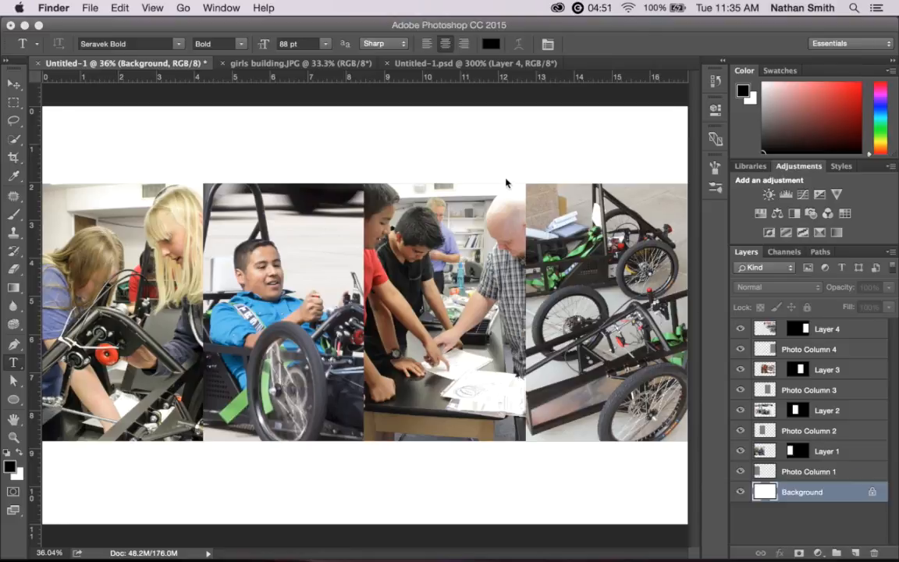
- Add the text "Build" in the white margin above the third photo column
click(14, 365)
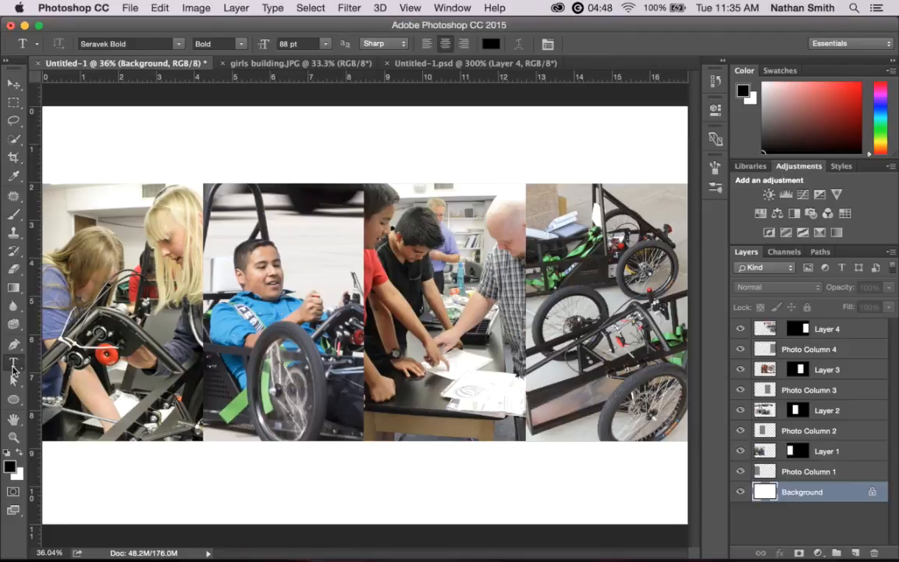
click(503, 145)
text(Build)
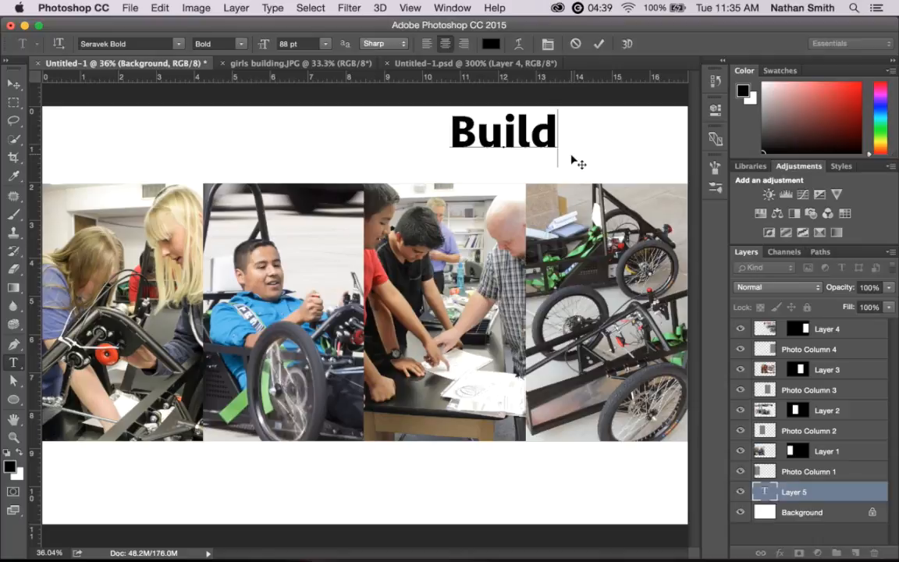
click(598, 44)
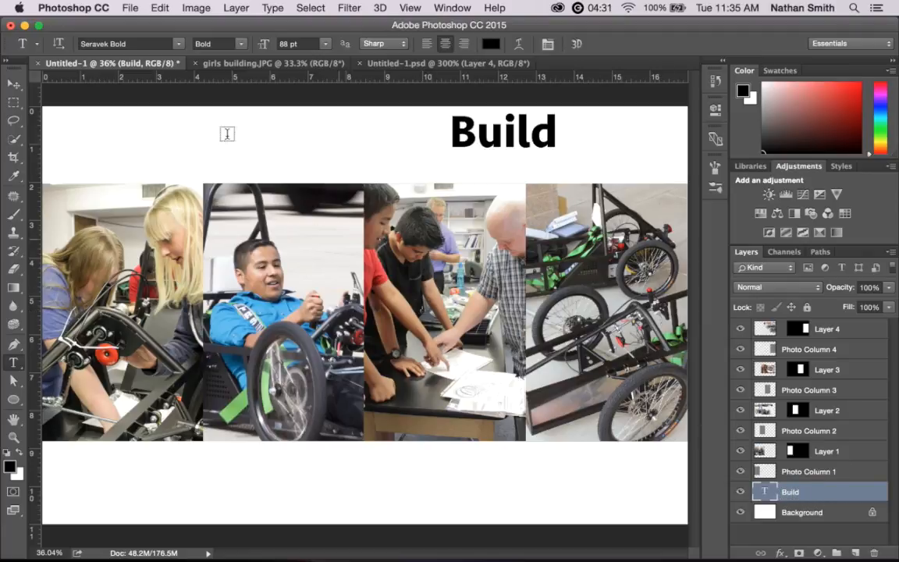
- Compare fonts on the Build text and set it to Avenir Next Heavy
click(178, 44)
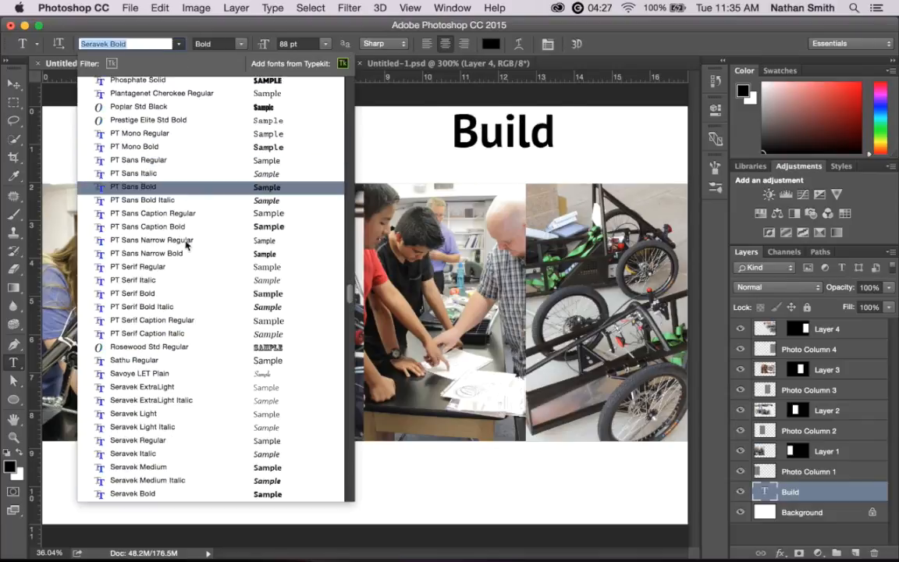
scroll(185, 264, up, 4)
scroll(186, 266, up, 20)
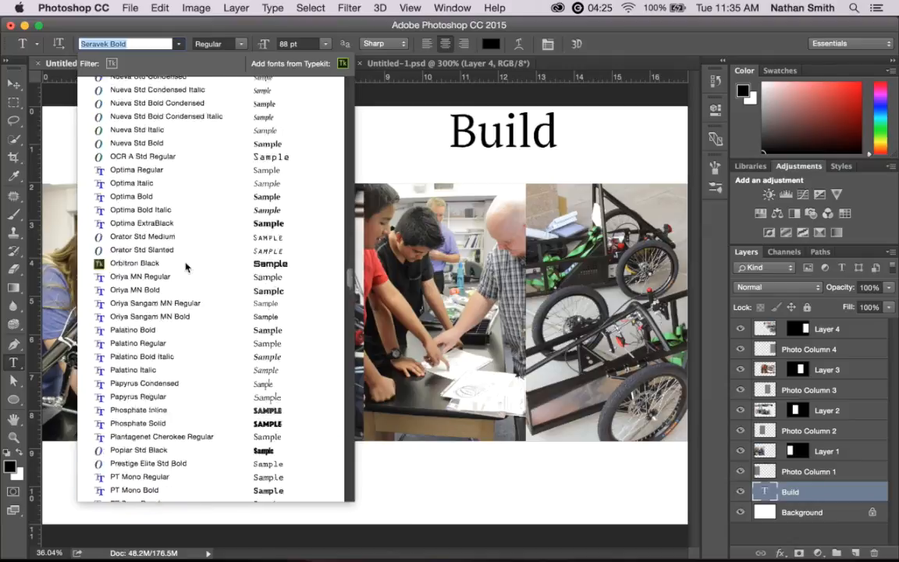
scroll(186, 266, up, 20)
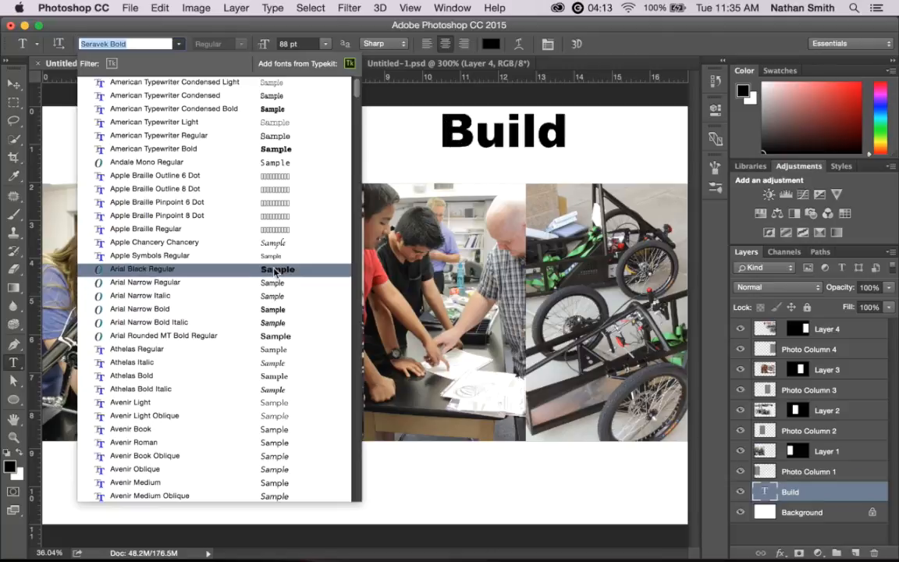
scroll(275, 270, down, 5)
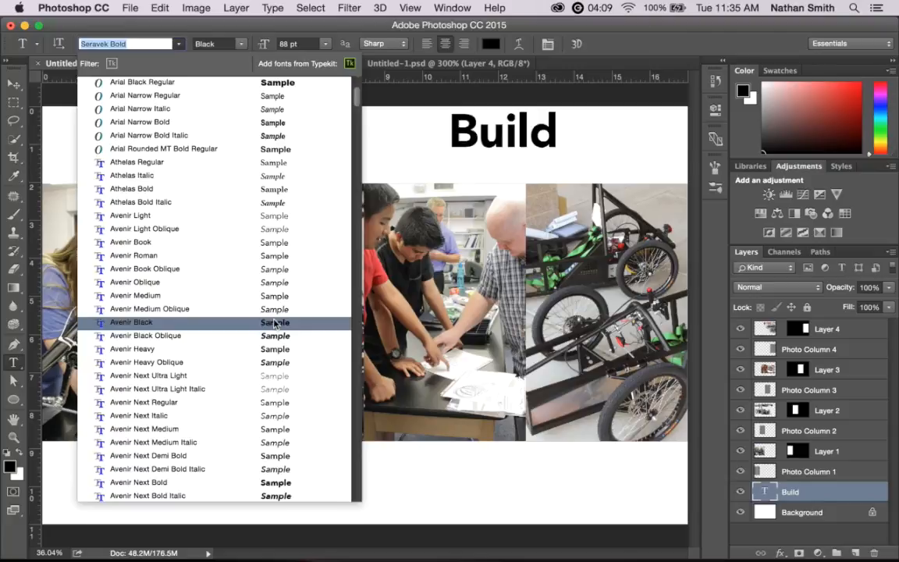
scroll(275, 322, down, 2)
scroll(277, 303, up, 1)
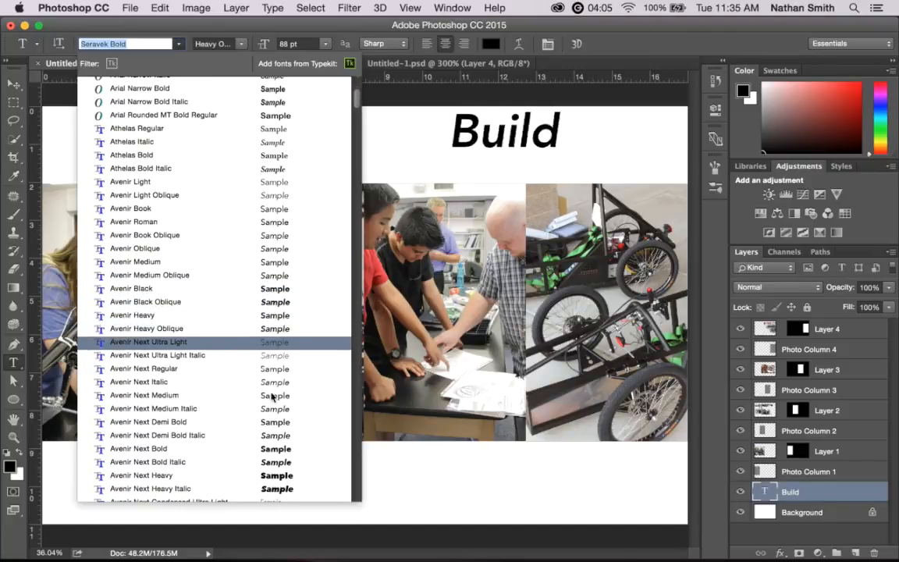
click(285, 476)
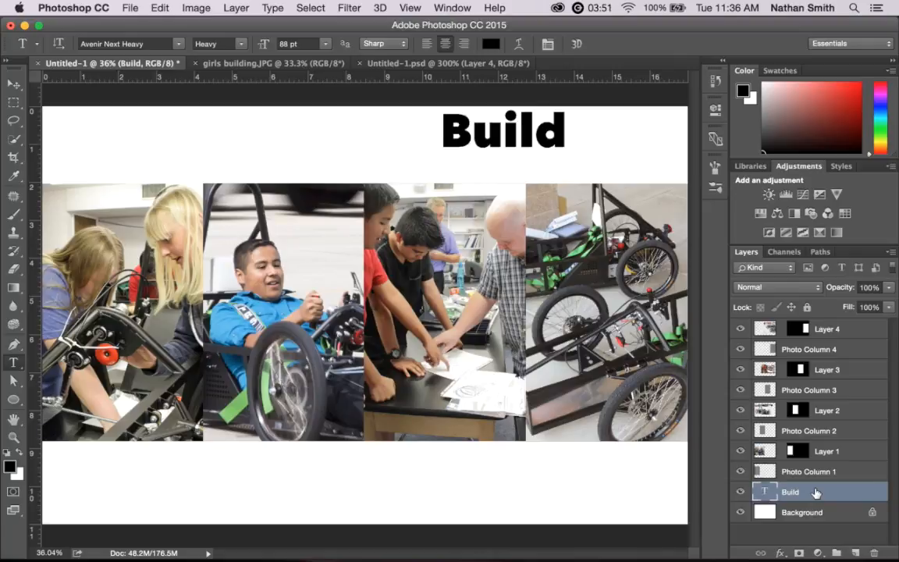
- Replace the Build text with a text box about 16 inches wide above the photos, reading "Build an Electric Car!", and nudge the title down slightly
key(BackSpace)
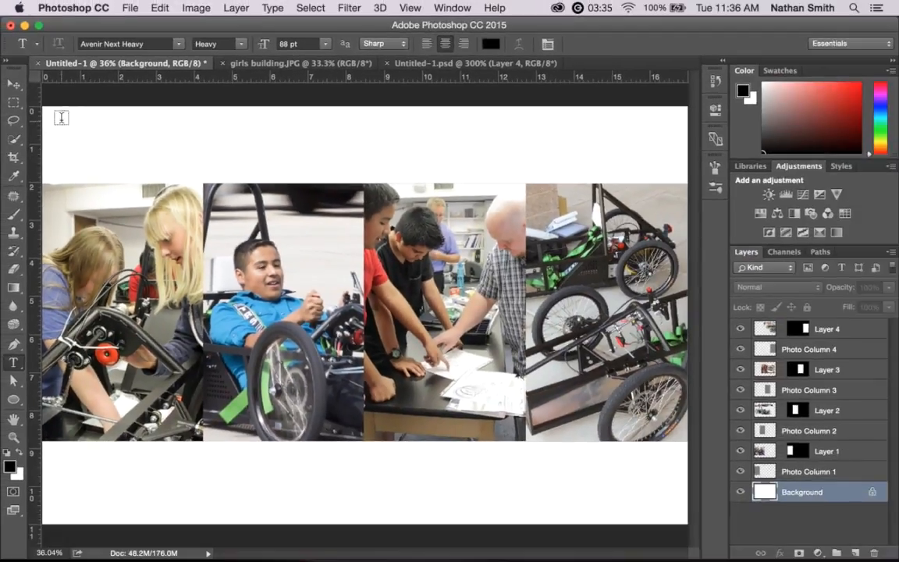
drag(55, 116, 673, 164)
key(space)
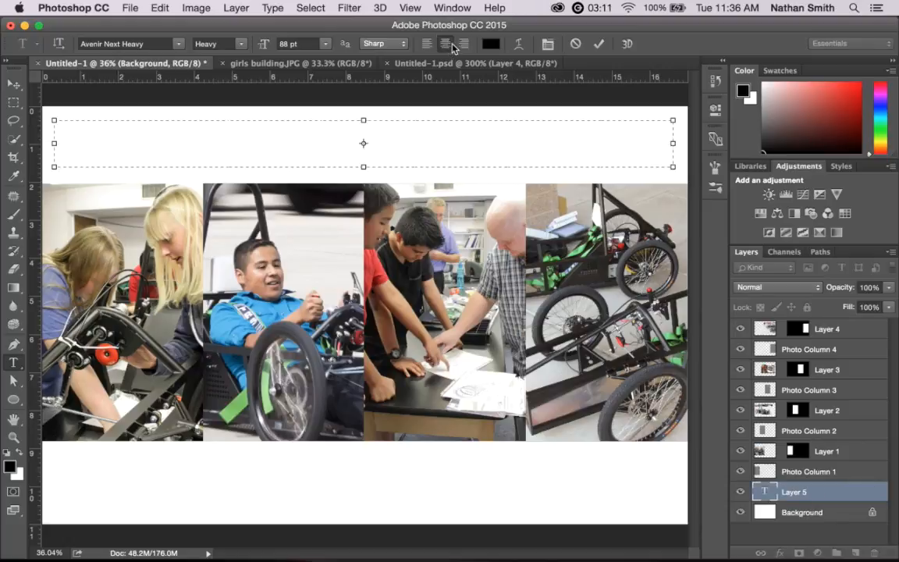
text(Build an Electric Car!)
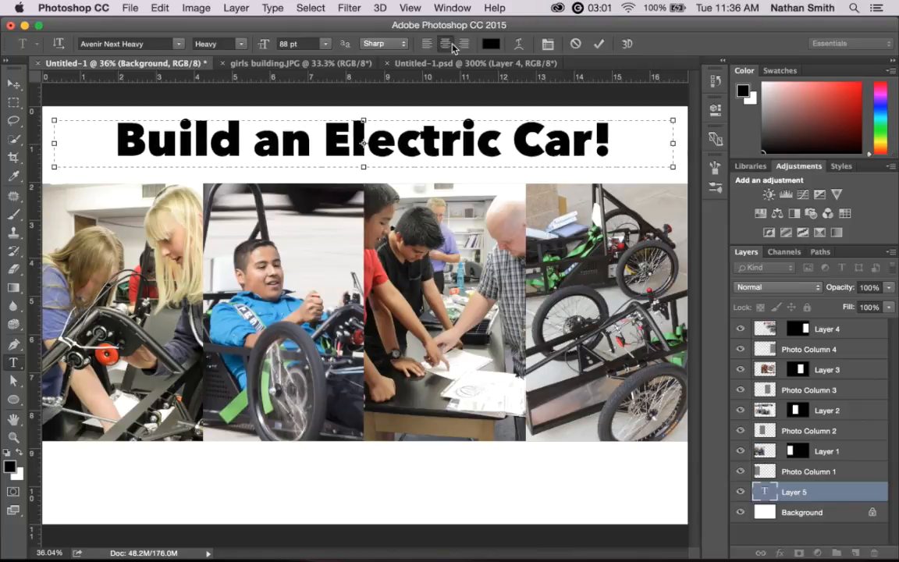
click(599, 44)
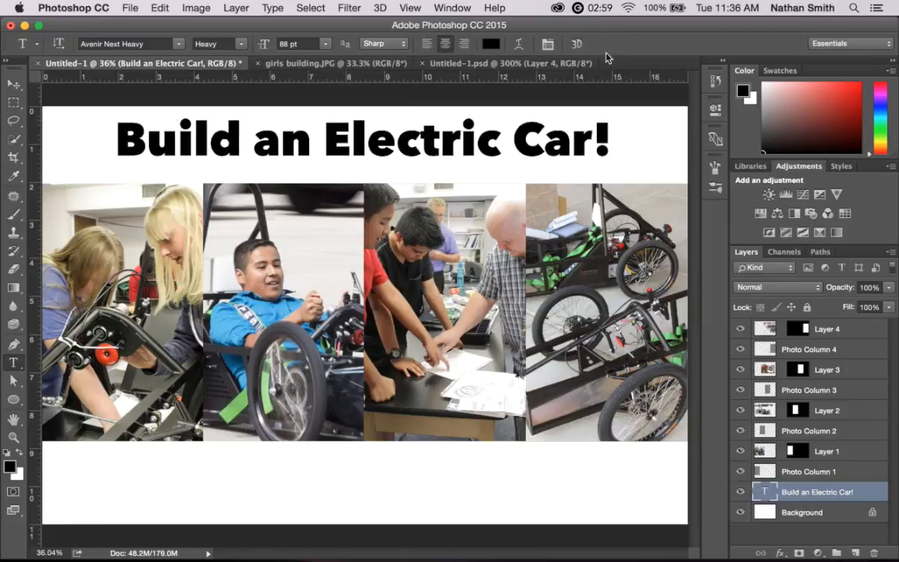
click(17, 89)
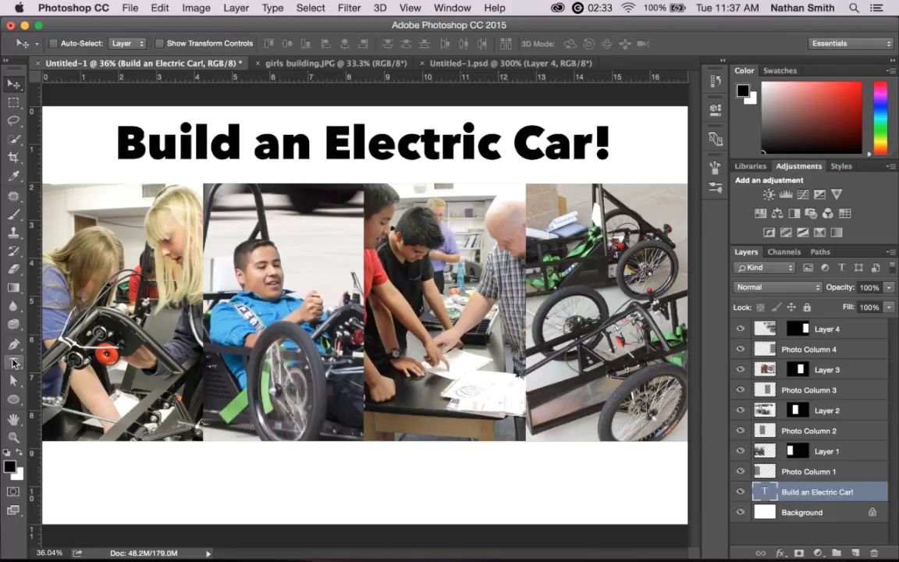
- Add a text box reading "Build" below the third photo column and reduce its font size to 38 pt
key(t)
drag(382, 453, 530, 494)
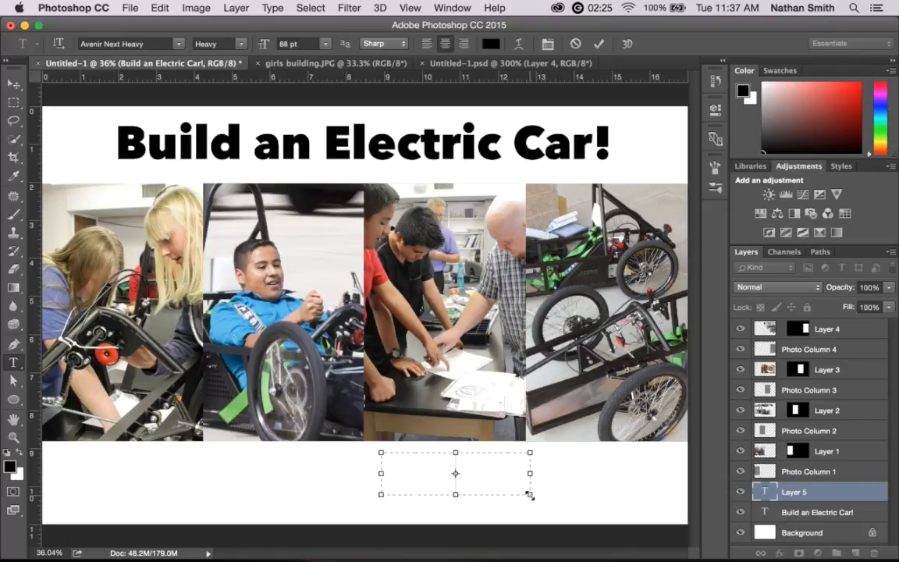
text(Build)
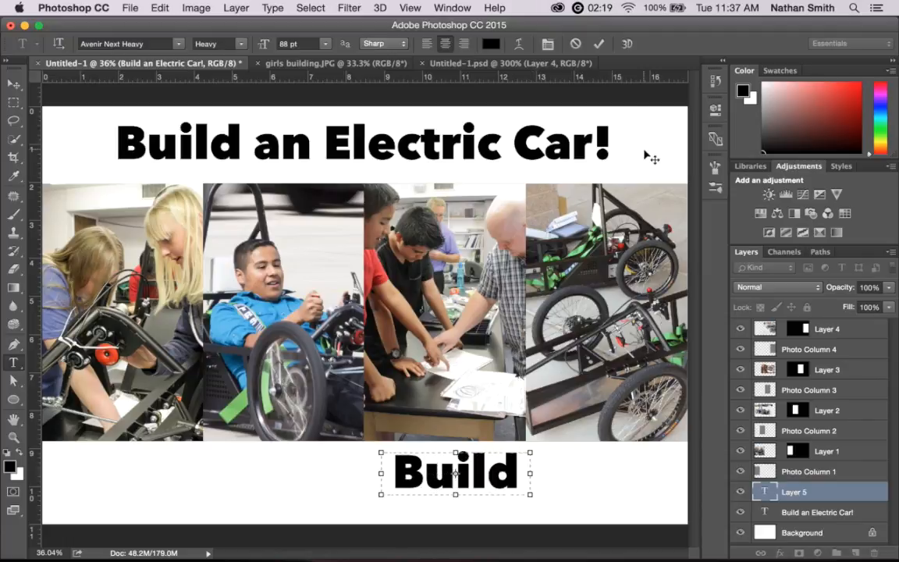
click(598, 44)
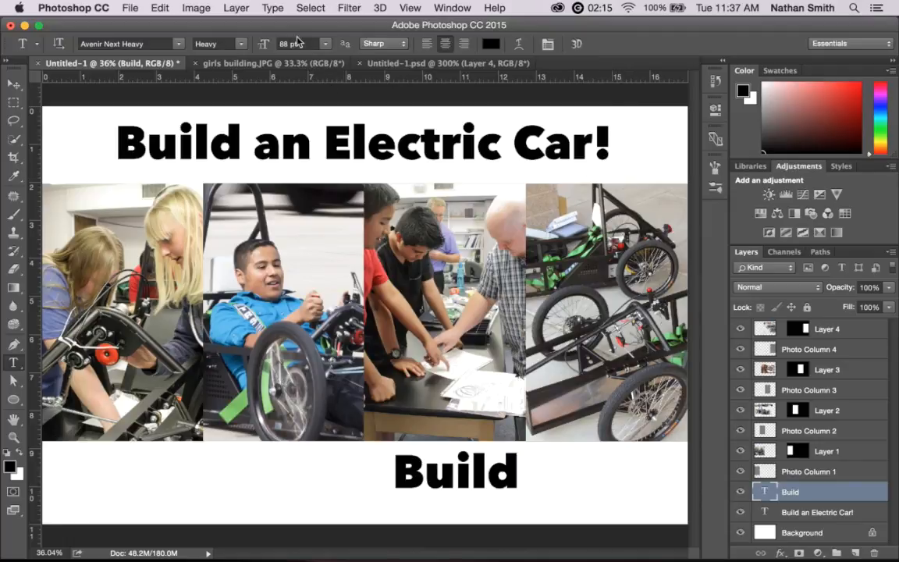
drag(265, 46, 261, 45)
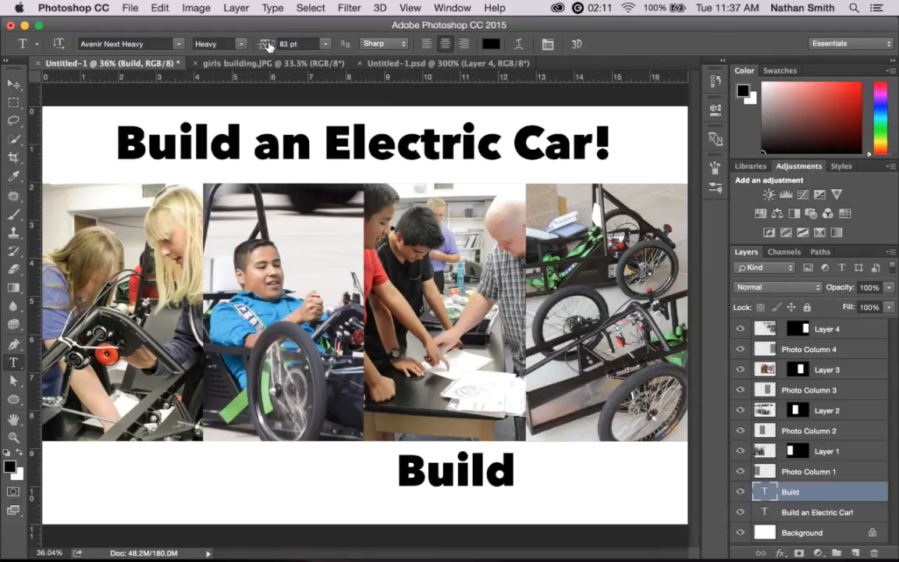
mouse_move(266, 44)
mouse_down()
mouse_move(238, 40)
mouse_move(263, 46)
mouse_up()
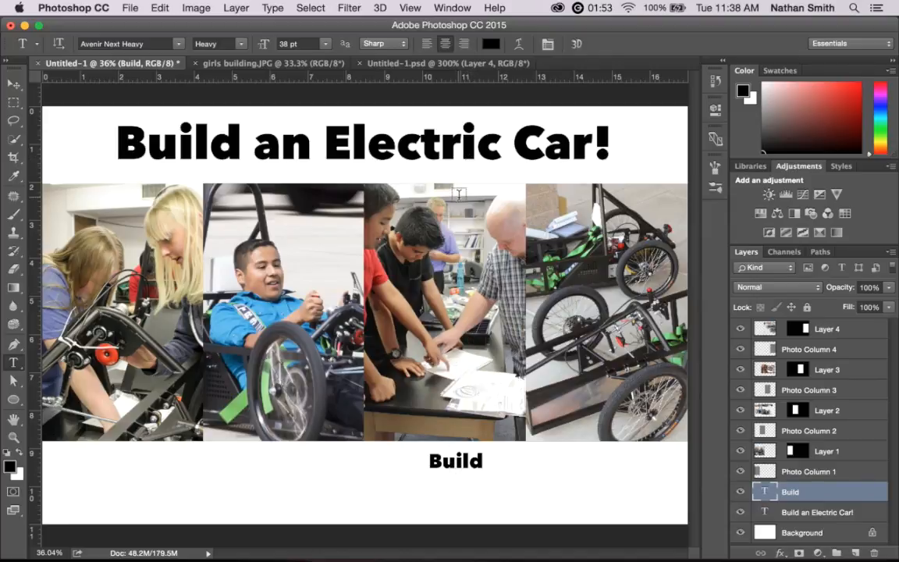
- Try the Regular, Ultra Light Italic, Medium and Demi Bold styles on the small Build text, and delete its layer
click(243, 45)
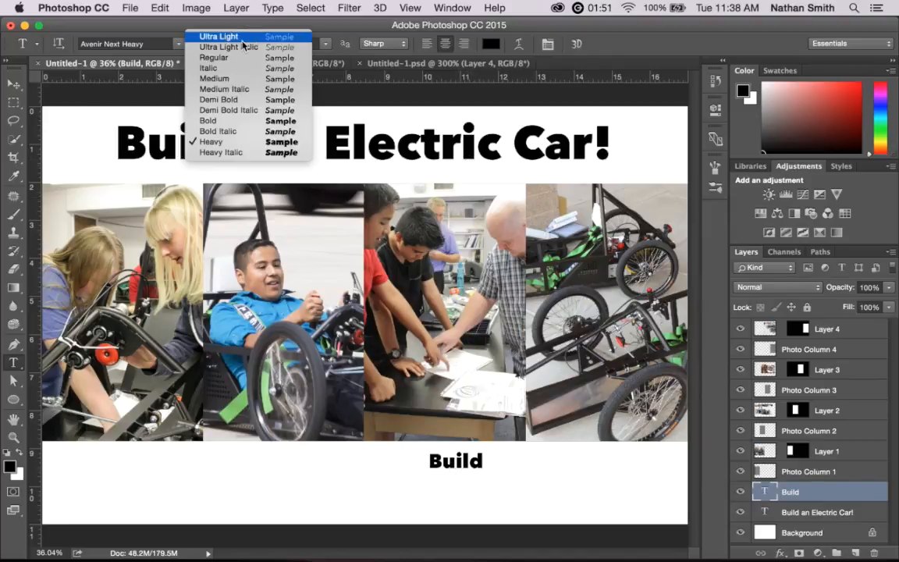
click(234, 57)
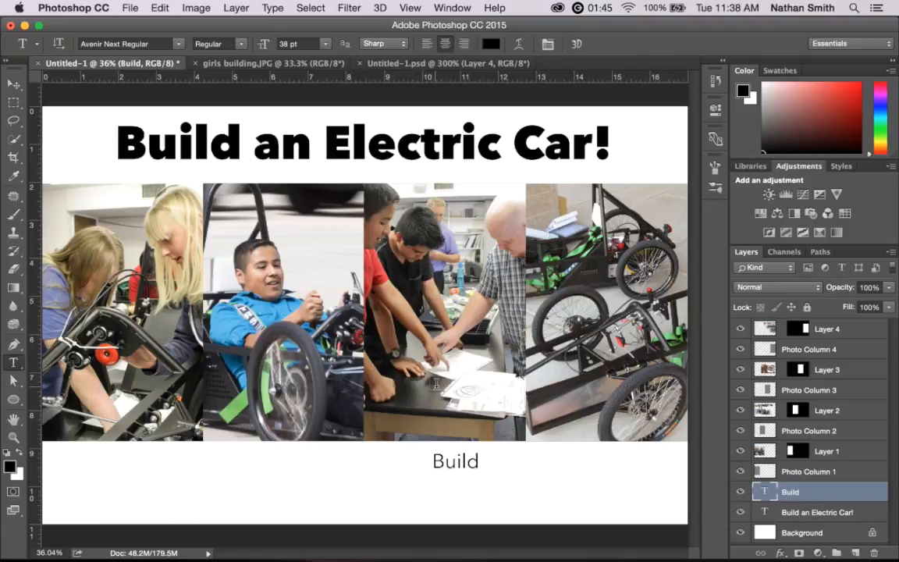
click(223, 44)
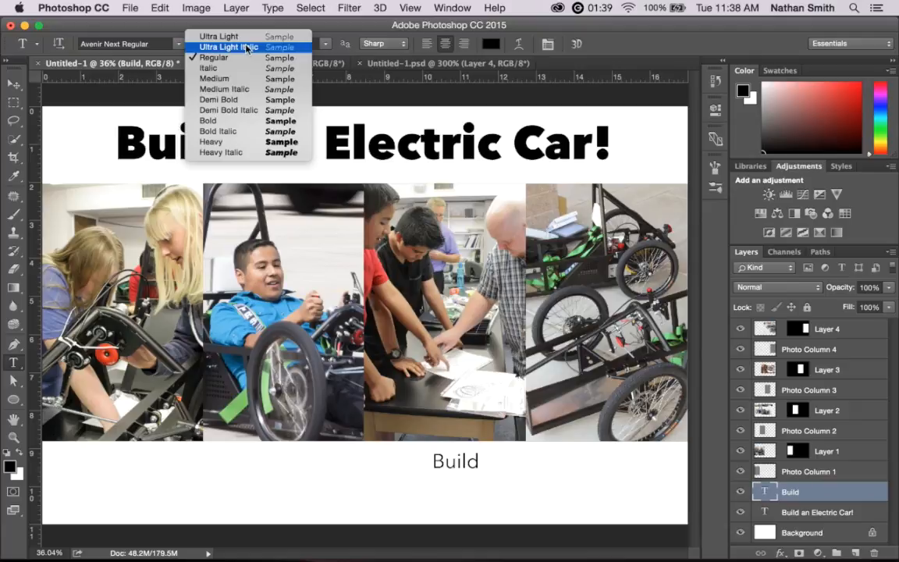
click(243, 47)
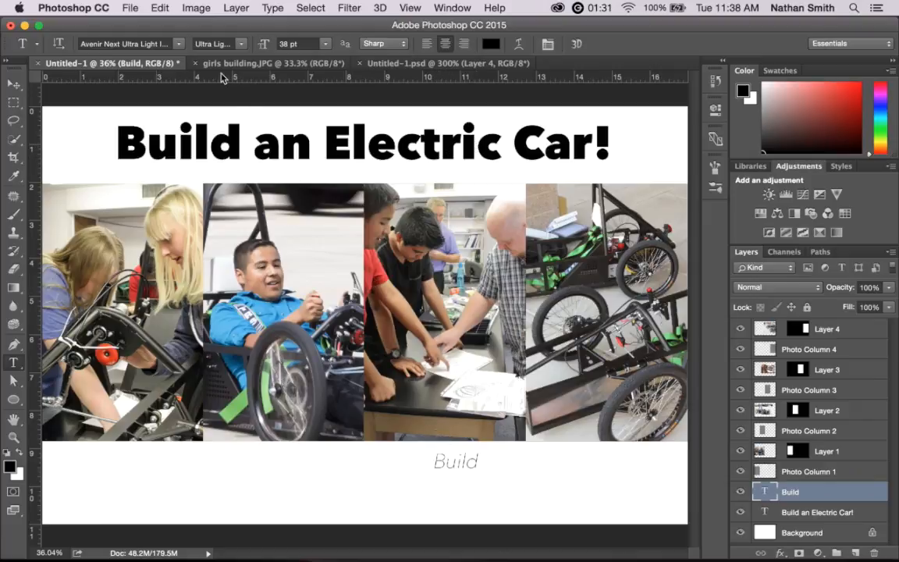
click(239, 44)
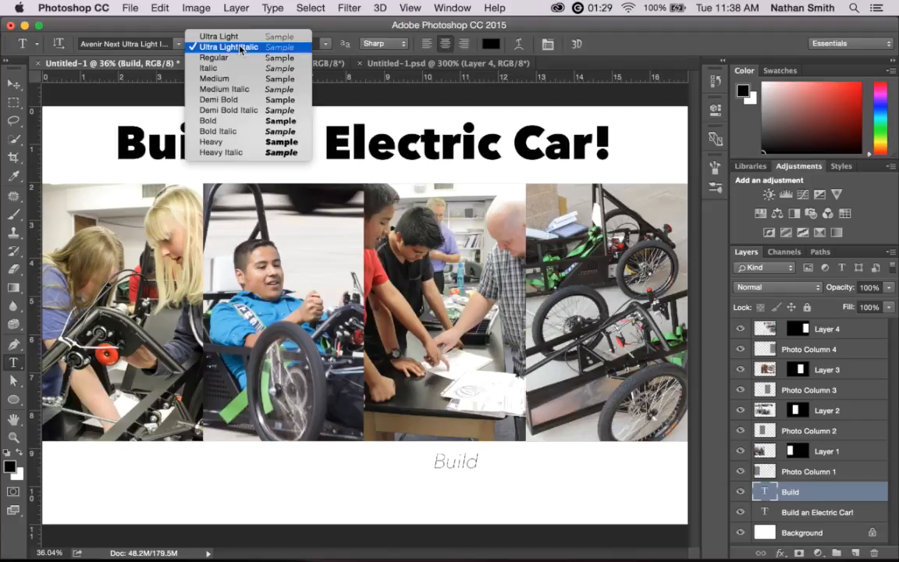
click(238, 79)
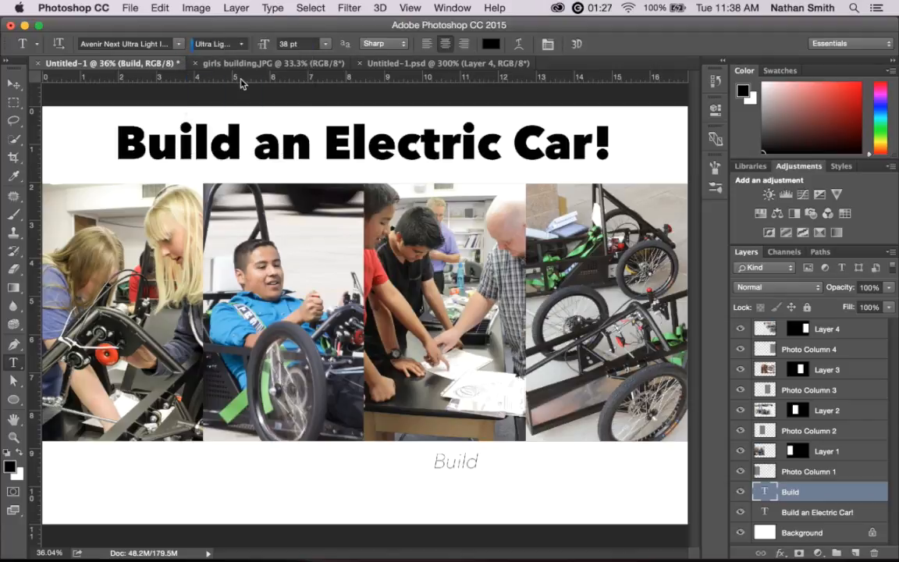
click(234, 44)
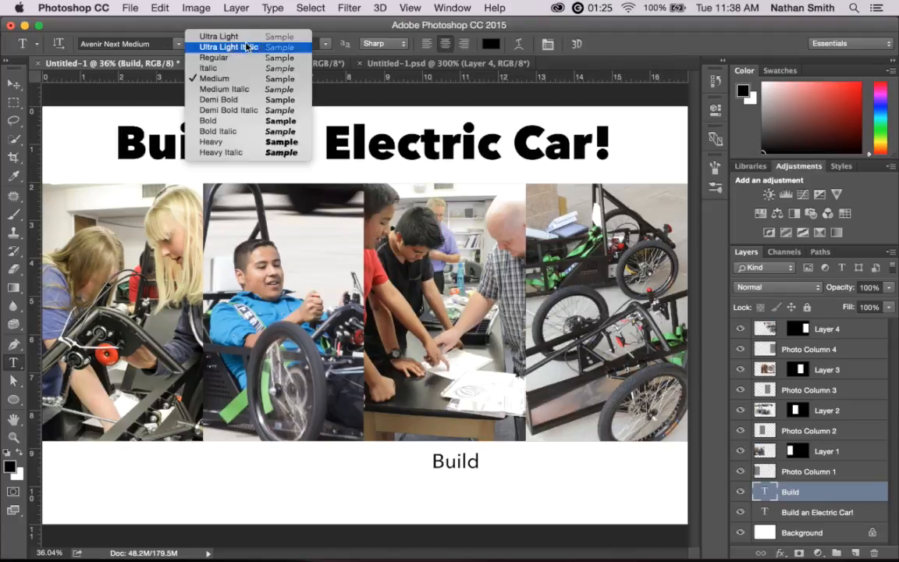
click(218, 99)
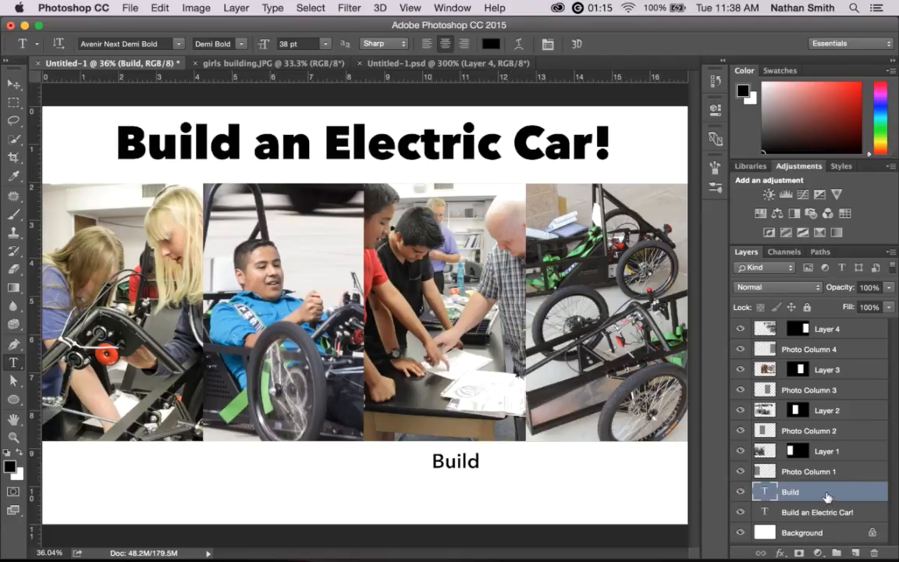
key(Delete)
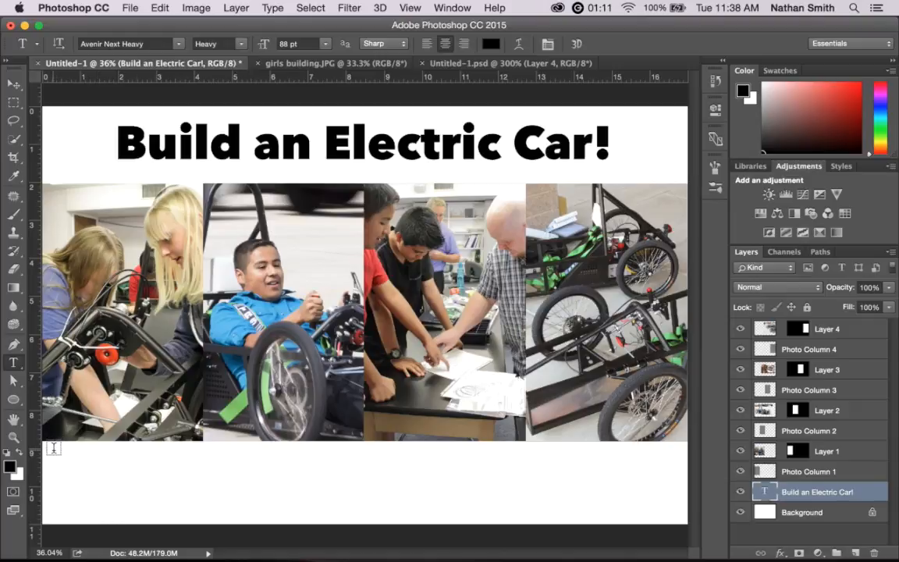
- Add a text box about 3.8 inches wide below the first photo column, reading "Build"
drag(53, 448, 197, 511)
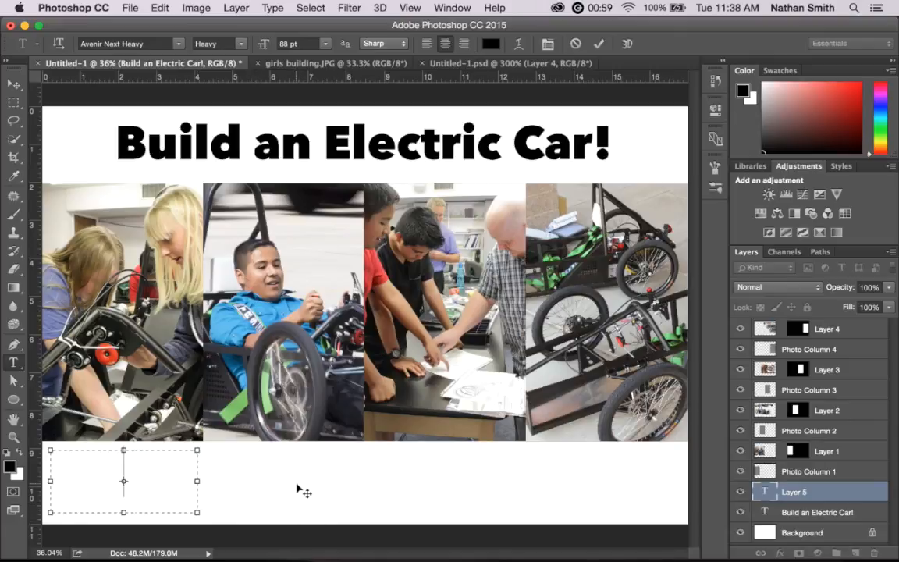
text(d)
key(BackSpace)
text(Build)
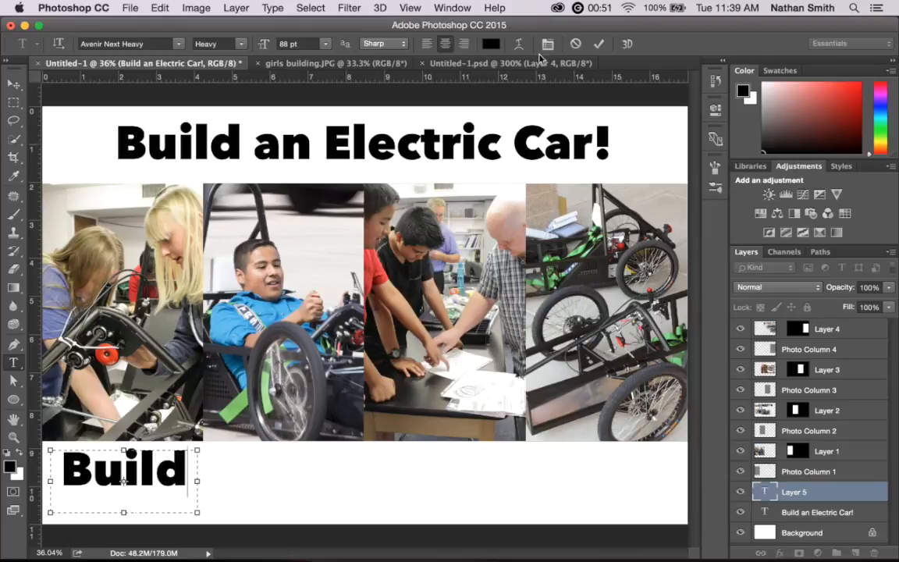
click(598, 44)
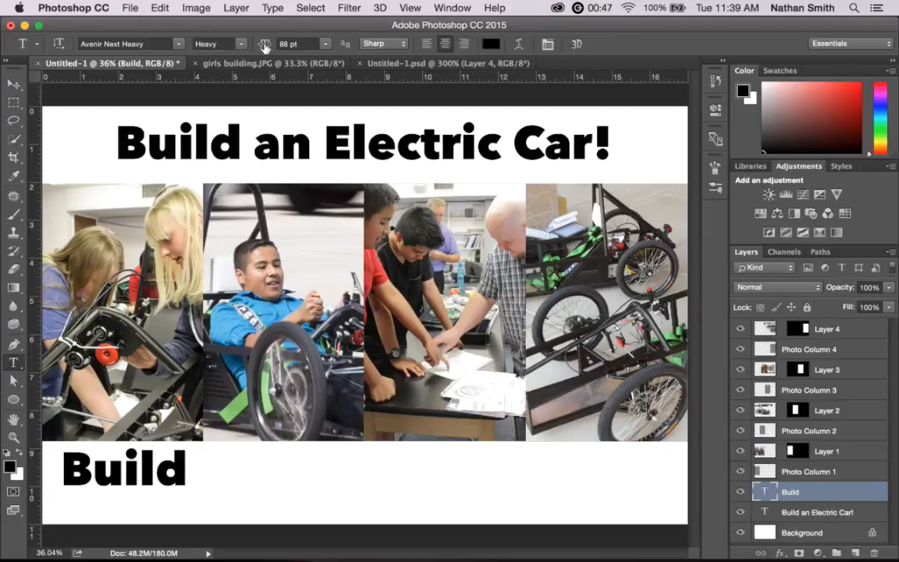
- Set the small Build text to the Demi Bold style and a font size of 30 pt
click(242, 48)
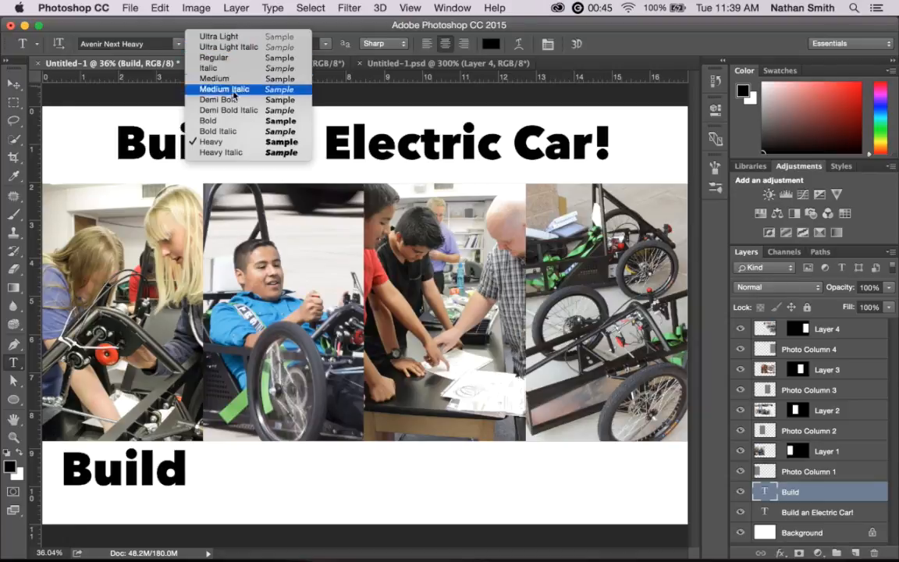
click(215, 75)
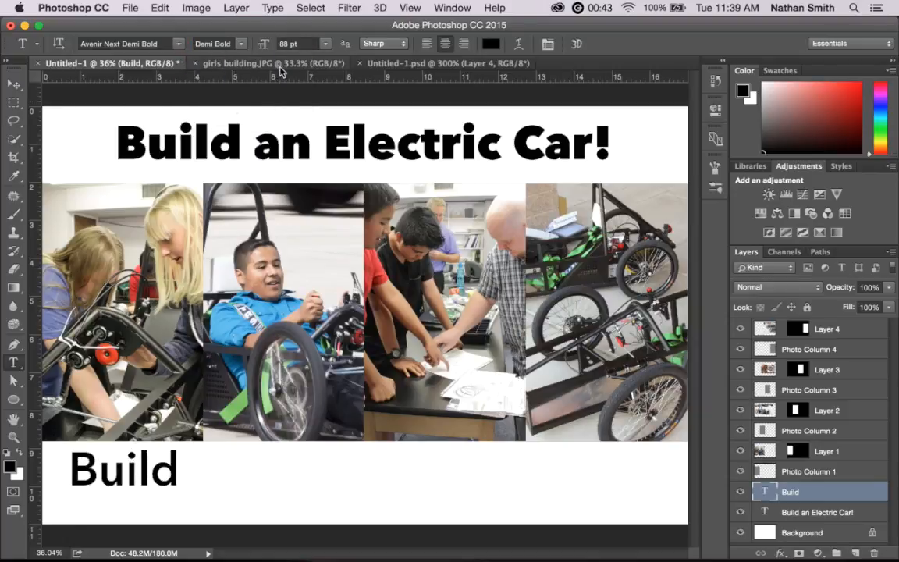
drag(267, 47, 236, 47)
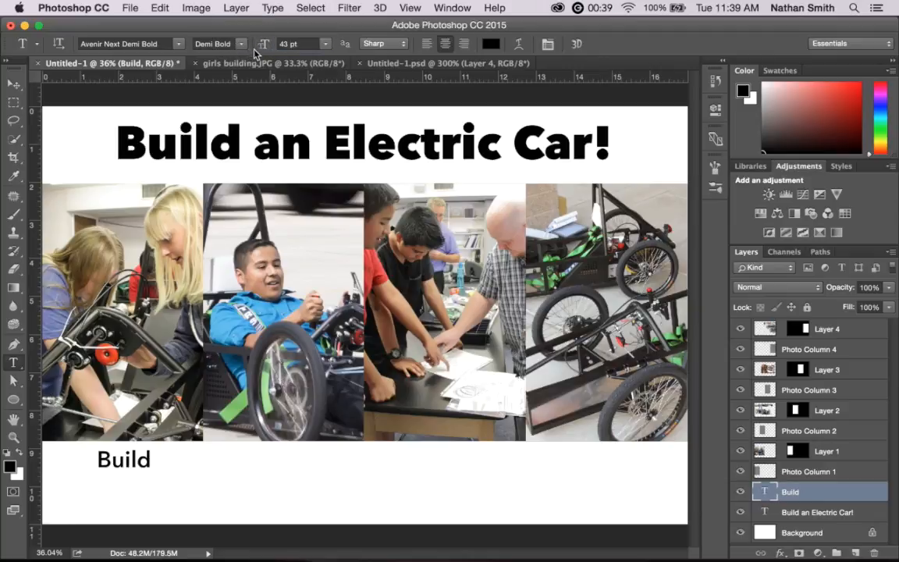
drag(268, 49, 256, 45)
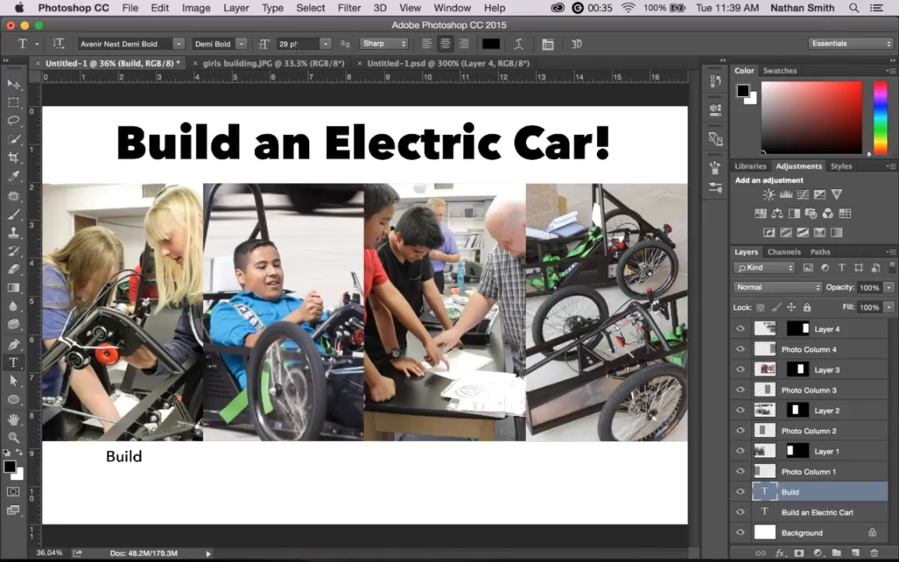
click(263, 44)
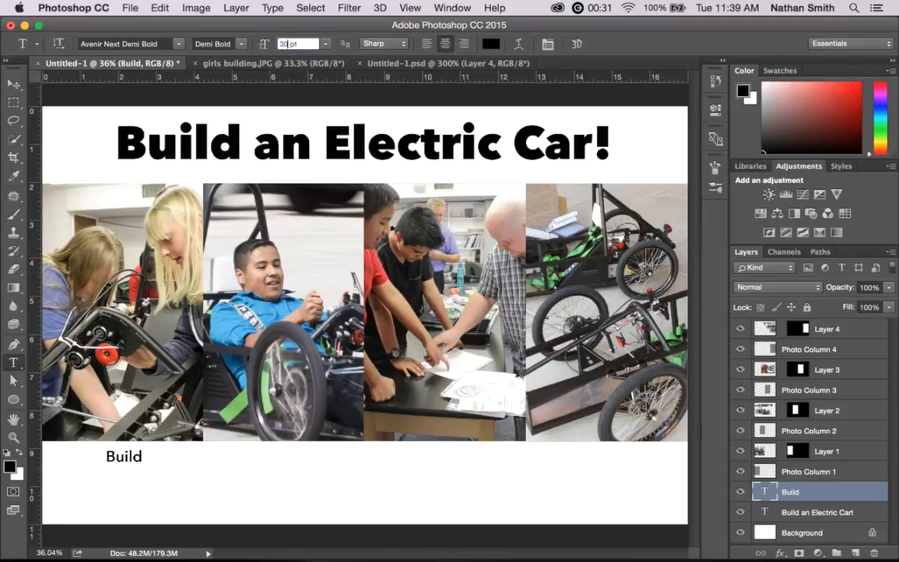
key(Return)
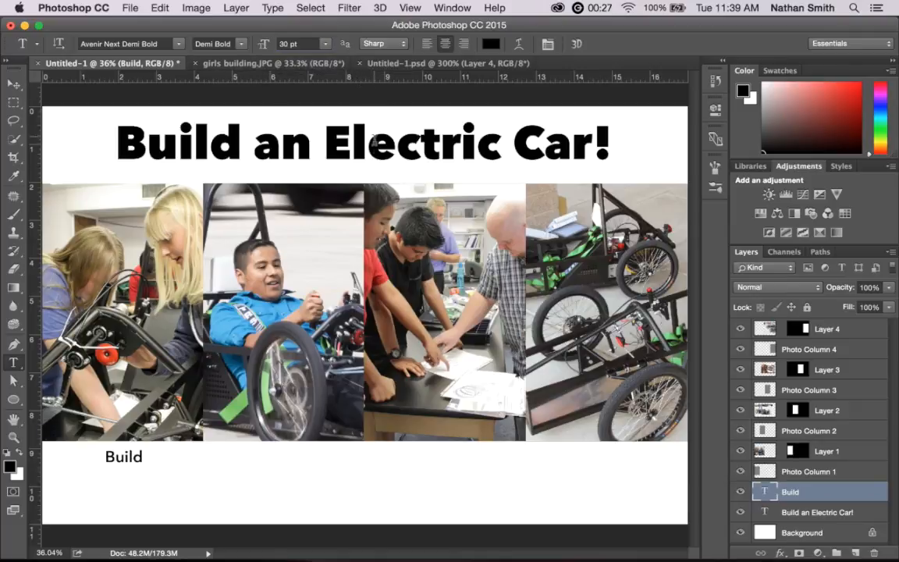
- Review the bullet text in the Untitled-1.psd document for caption wording and return to the print layout
double_click(123, 457)
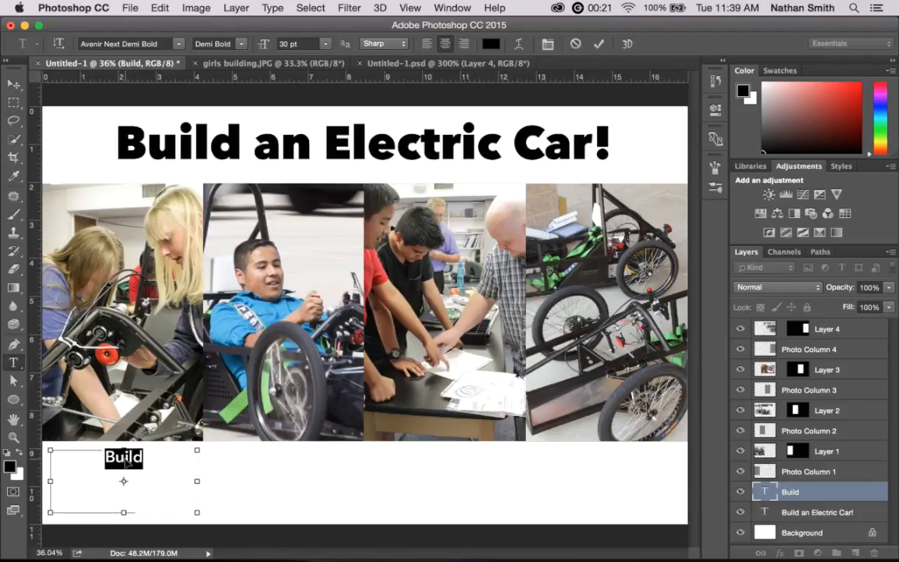
key(super+Tab)
key(super+Tab)
key(super+Tab)
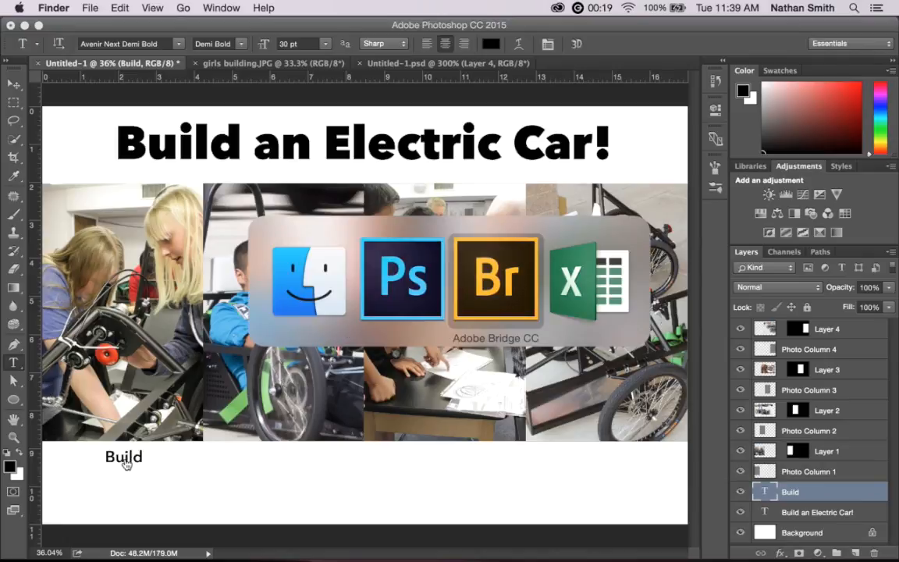
key(super+Tab)
key(super+Tab)
key(super+Tab)
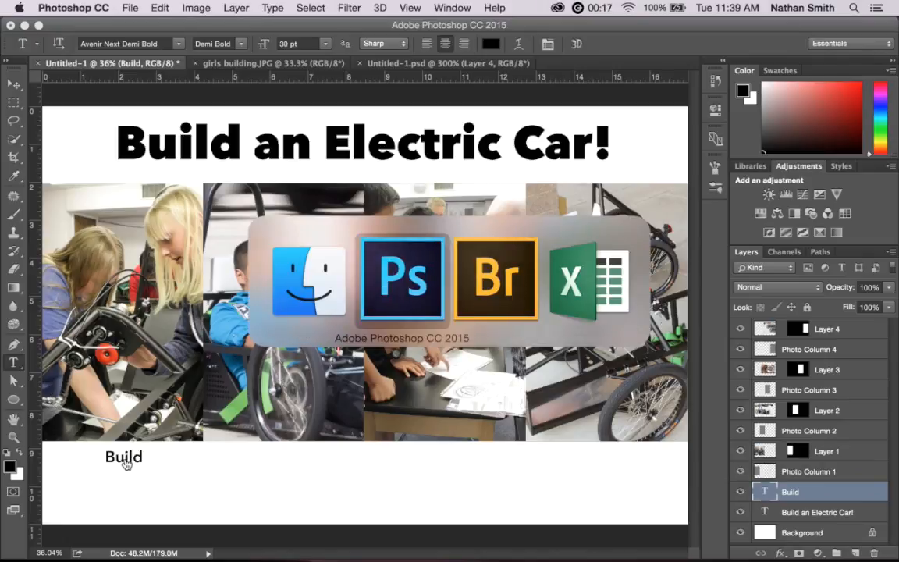
click(433, 66)
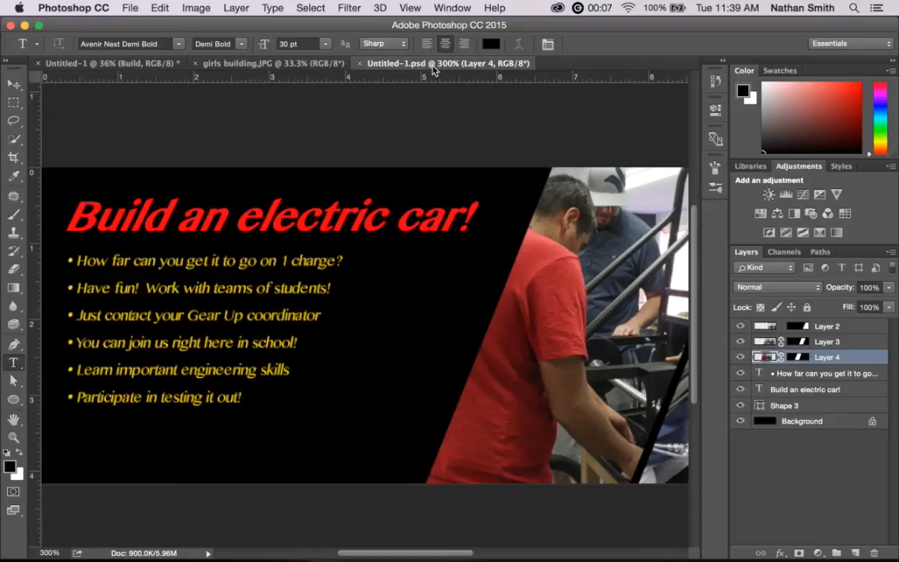
key(super+Tab)
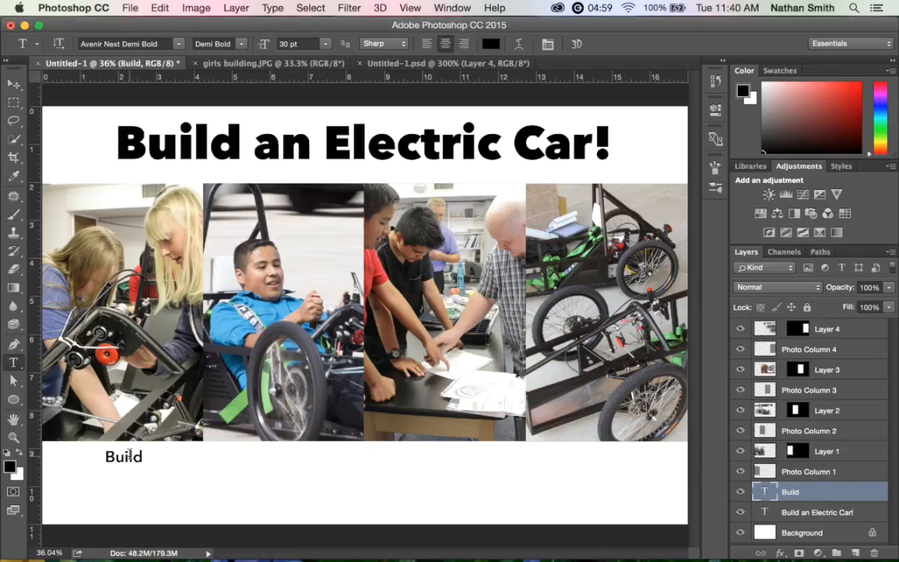
- Replace the small Build text below the first photo with "Join us right in the school!"
click(123, 456)
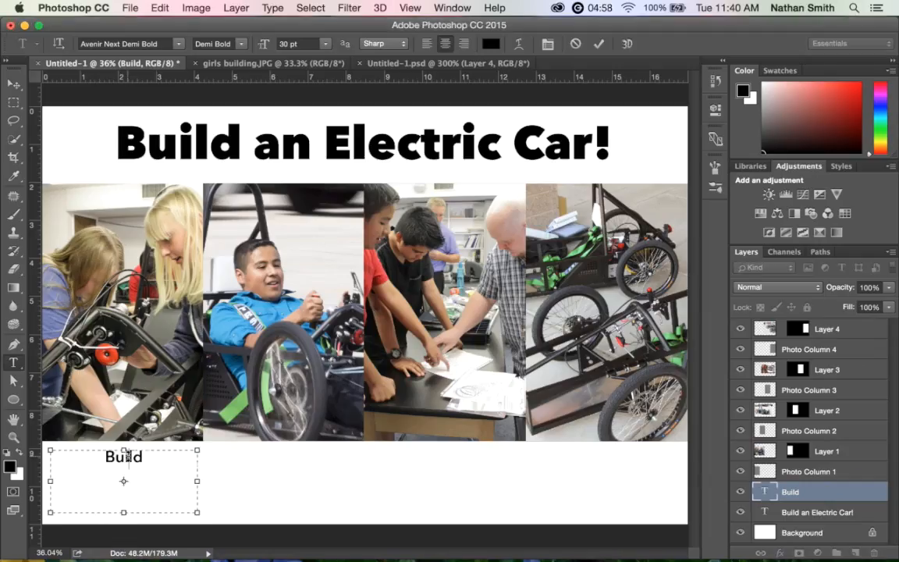
click(125, 455)
double_click(138, 458)
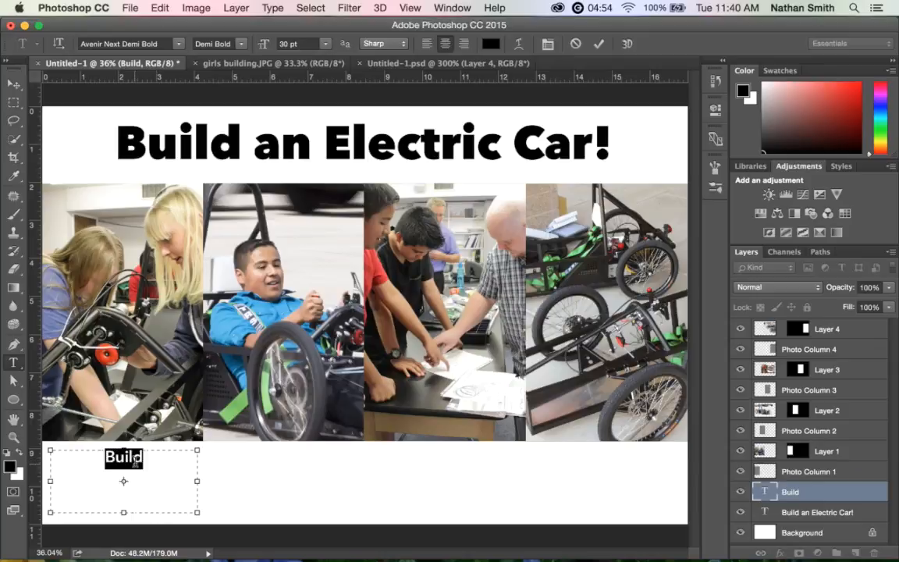
text(Jo)
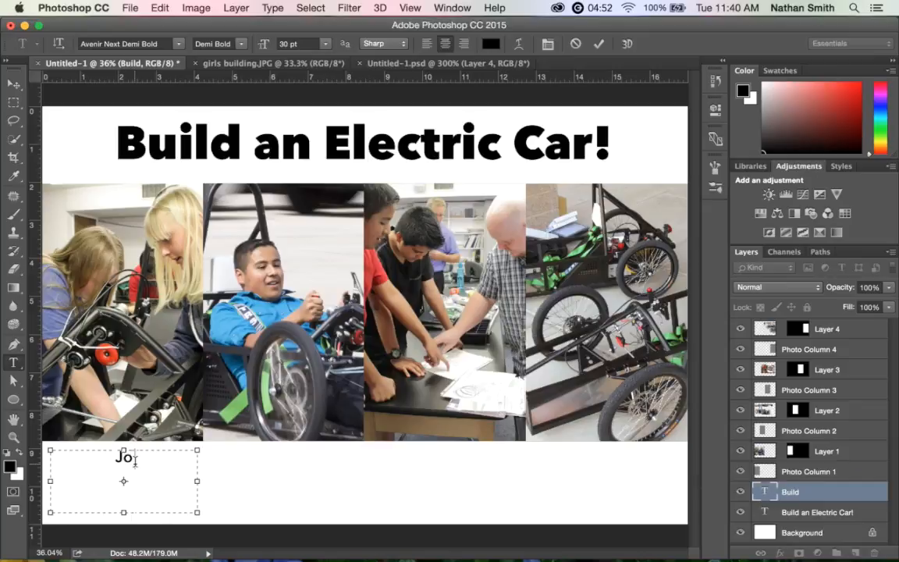
text(in us r)
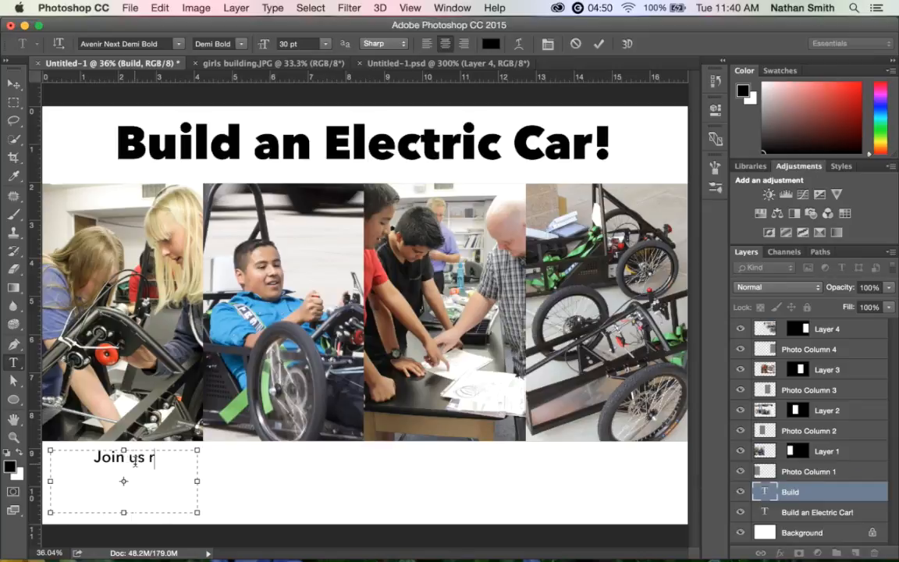
text(ight in the)
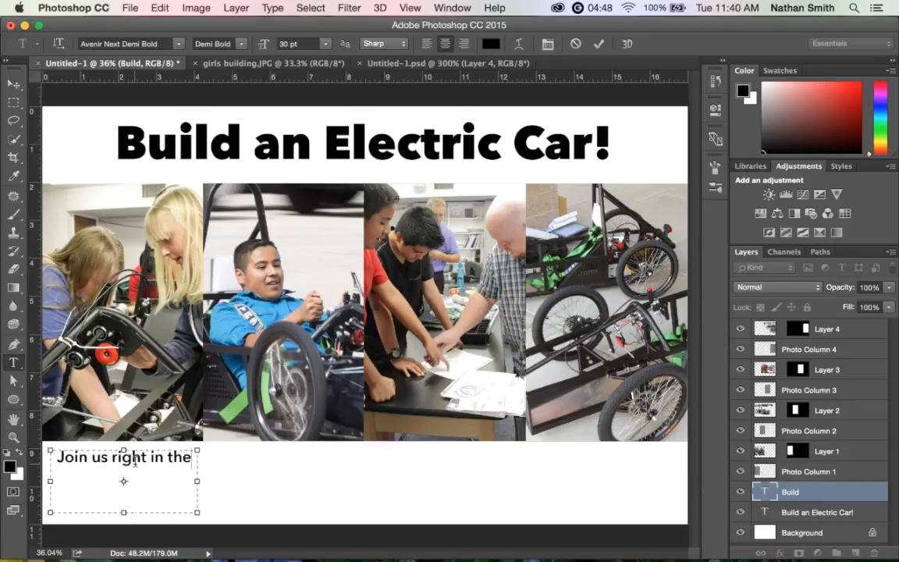
text( school!)
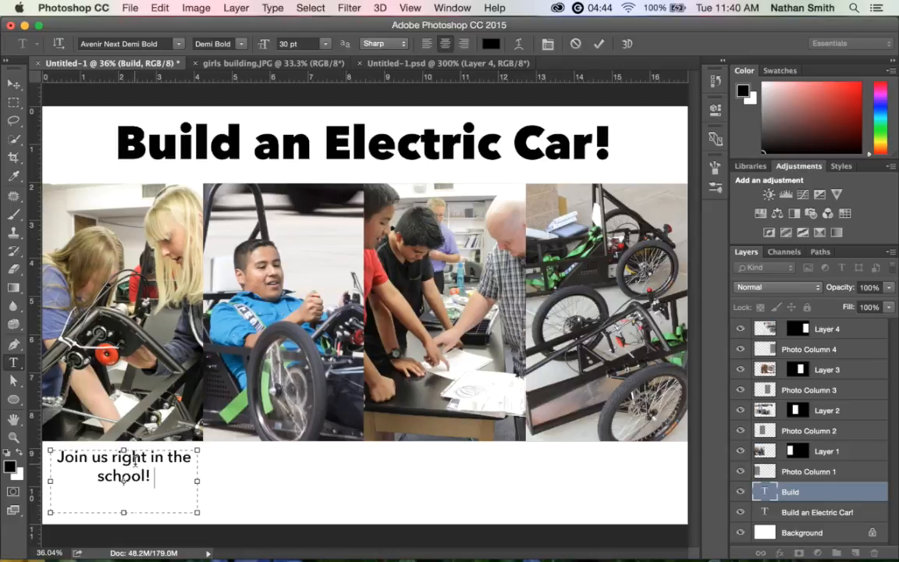
- Extend the first caption with "Contact your Gear Up Coordinator" and commit the text
text( Conta)
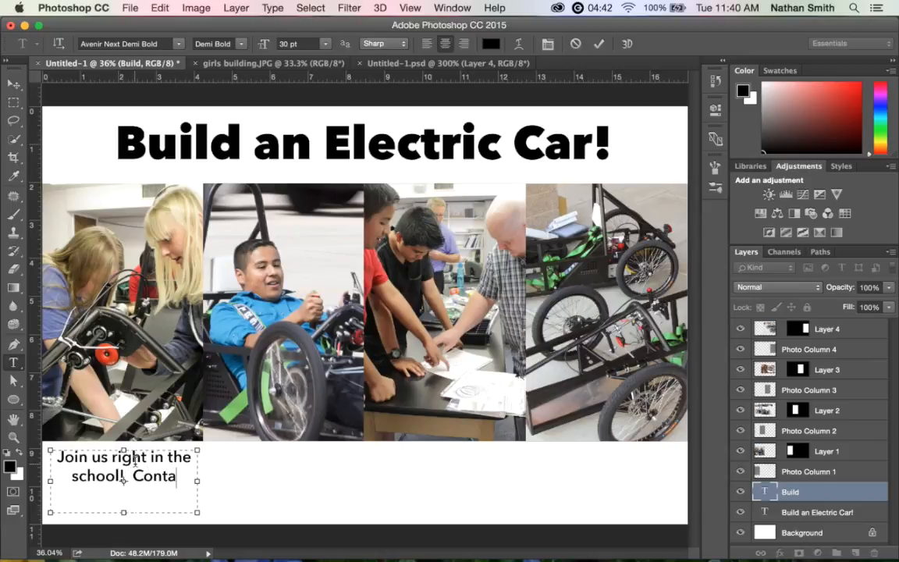
text(ct You)
key(BackSpace)
key(BackSpace)
key(BackSpace)
text(y)
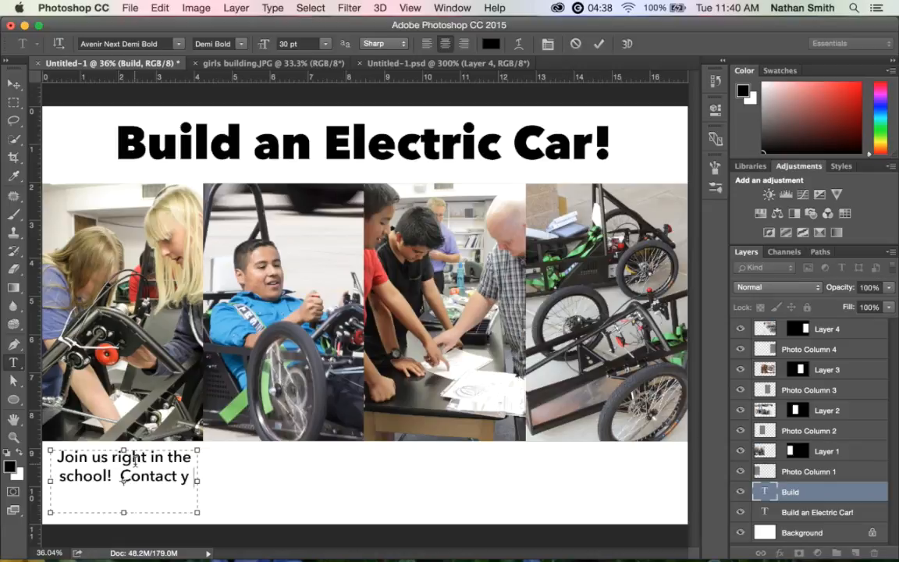
text(our Gea)
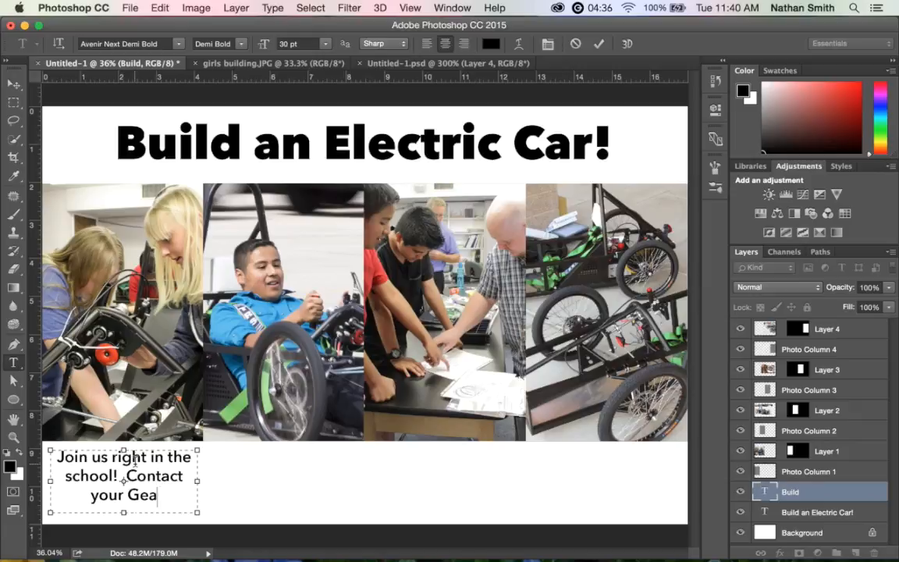
text(r Up )
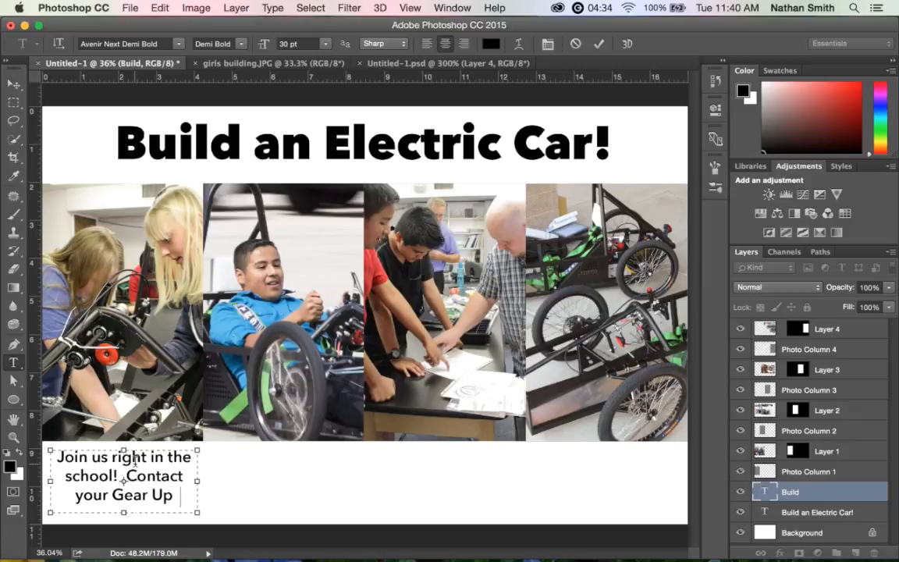
text(Coo)
key(BackSpace)
key(BackSpace)
key(BackSpace)
text(Coor-)
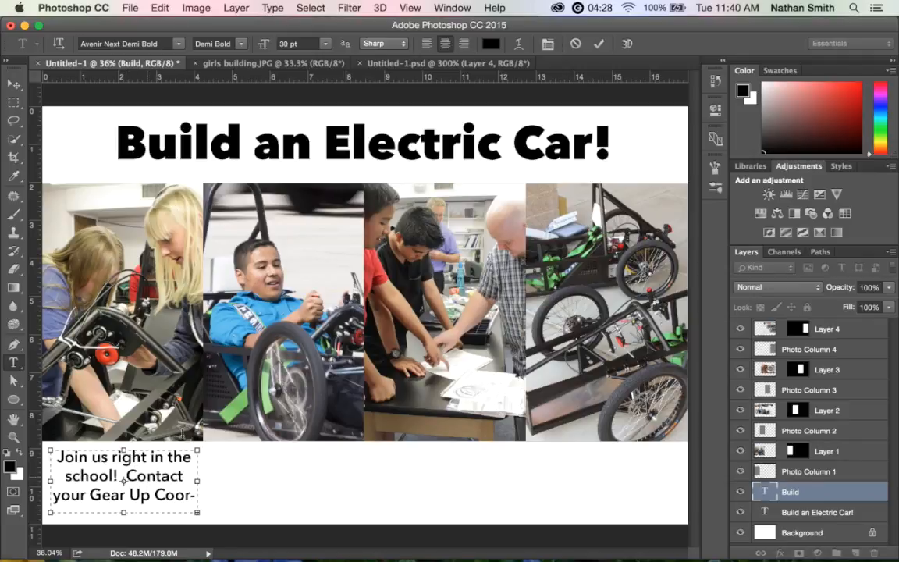
click(597, 44)
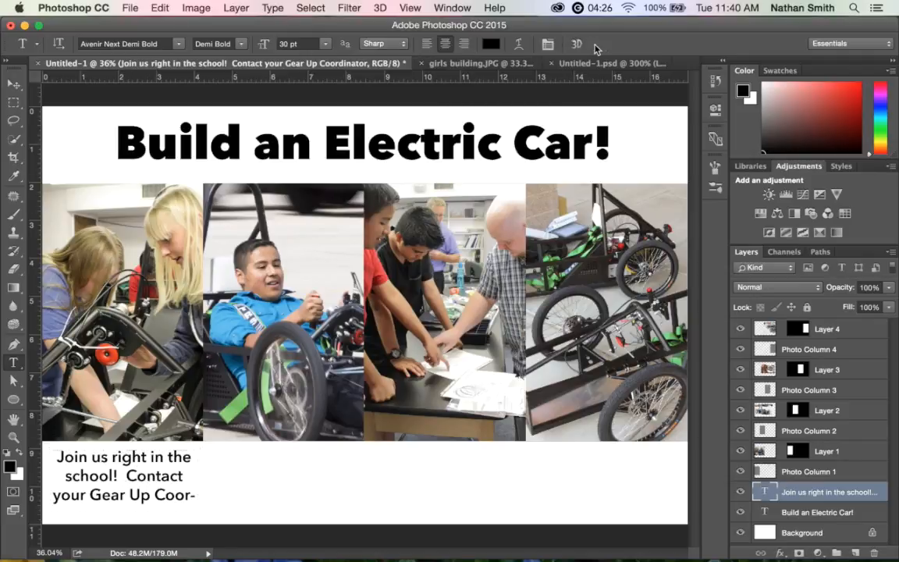
- Reduce the first caption's font size to 24 pt
drag(263, 45, 263, 47)
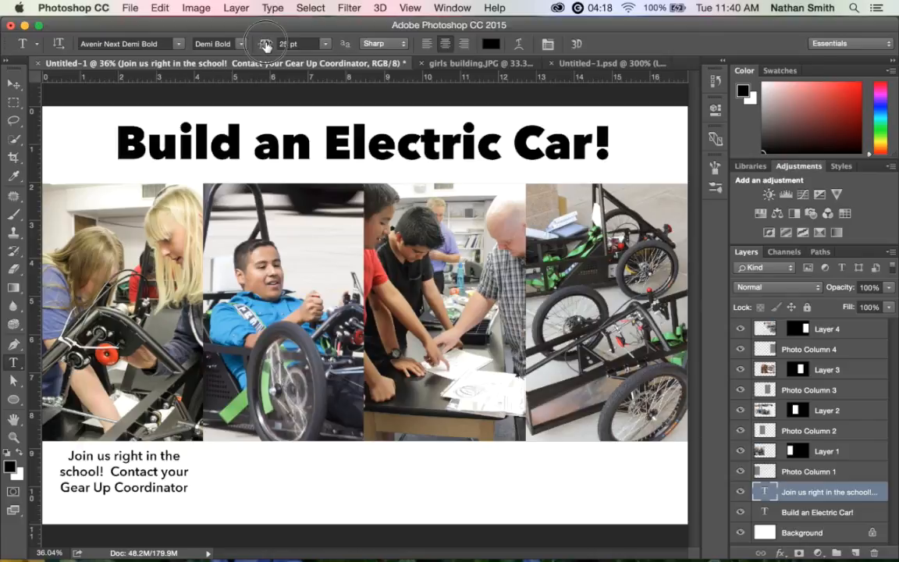
click(265, 45)
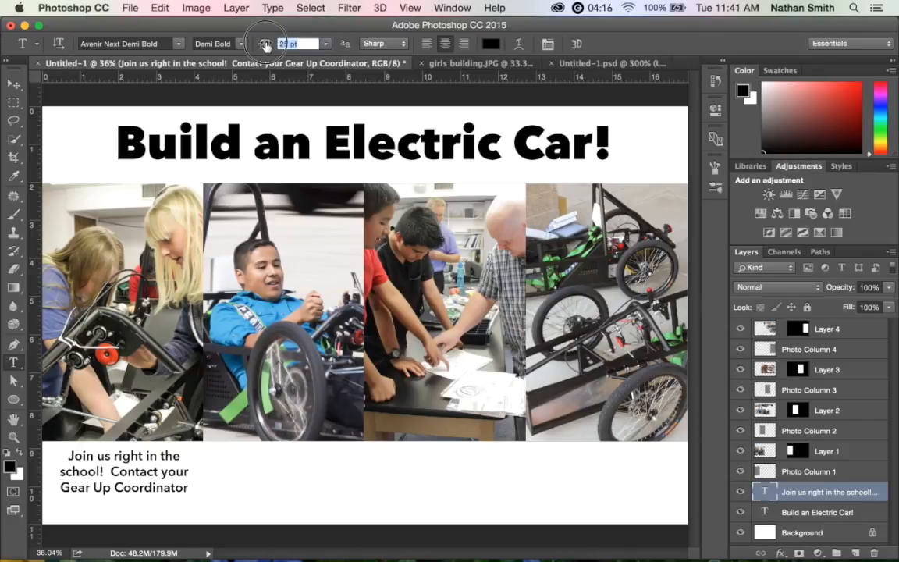
drag(266, 45, 262, 45)
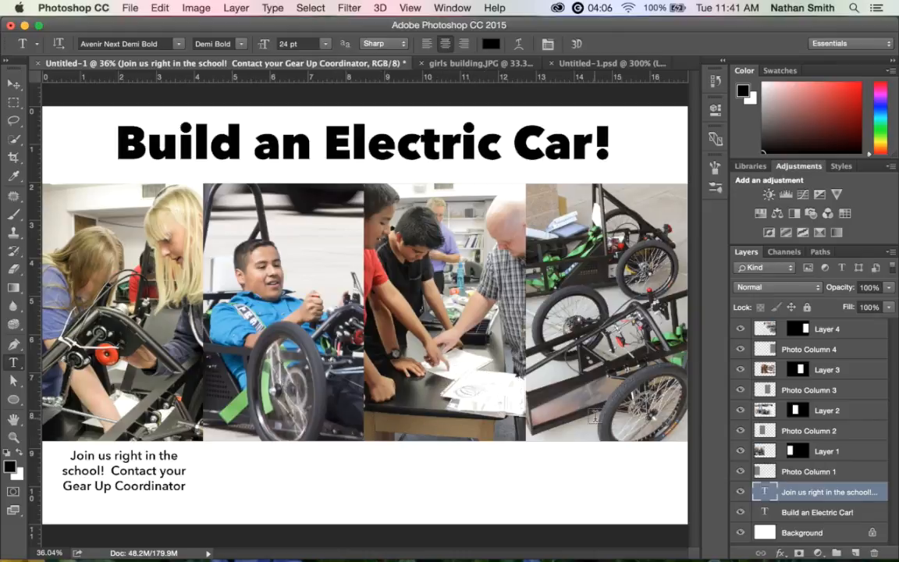
- Duplicate the caption layer twice and place the copies below the second and third photo columns, level with the original
click(823, 490)
drag(823, 490, 857, 550)
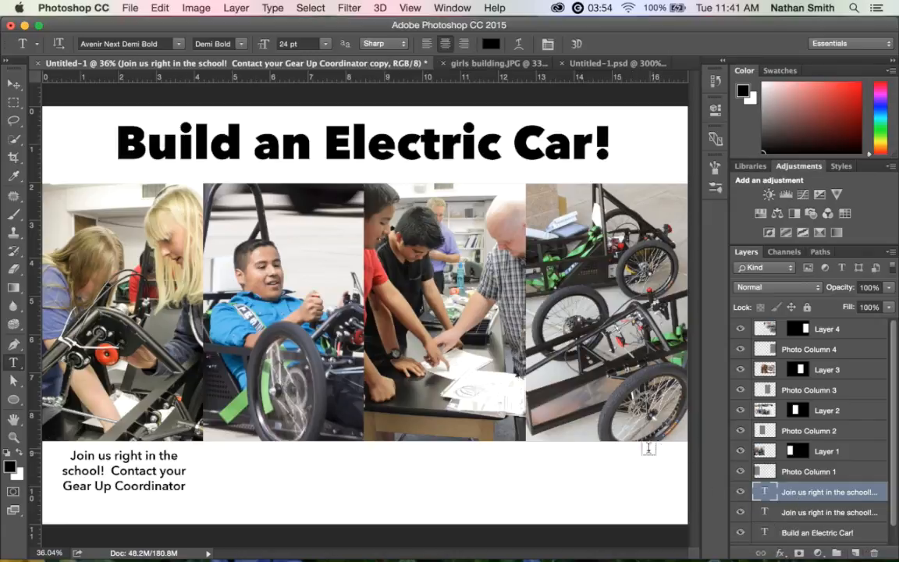
click(13, 85)
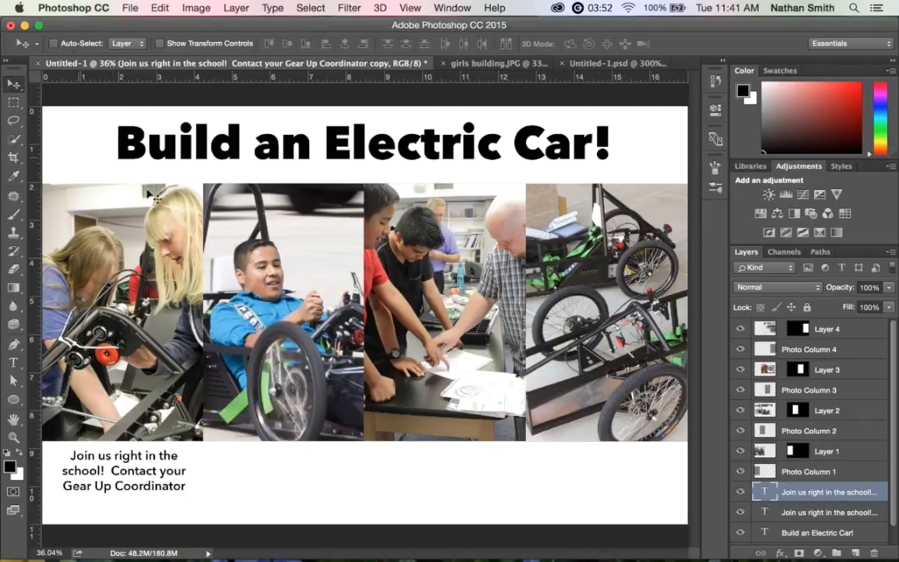
drag(128, 468, 285, 470)
drag(796, 492, 855, 553)
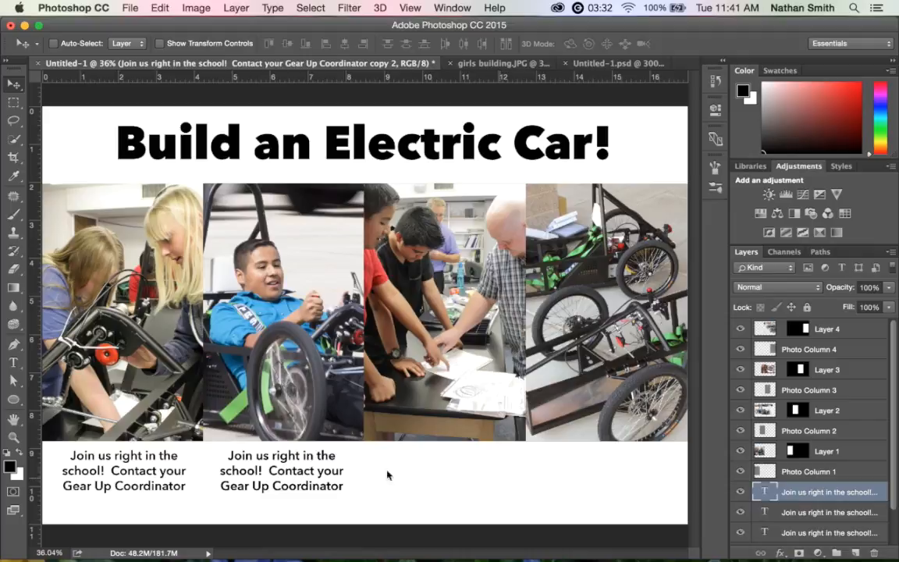
drag(287, 476, 455, 476)
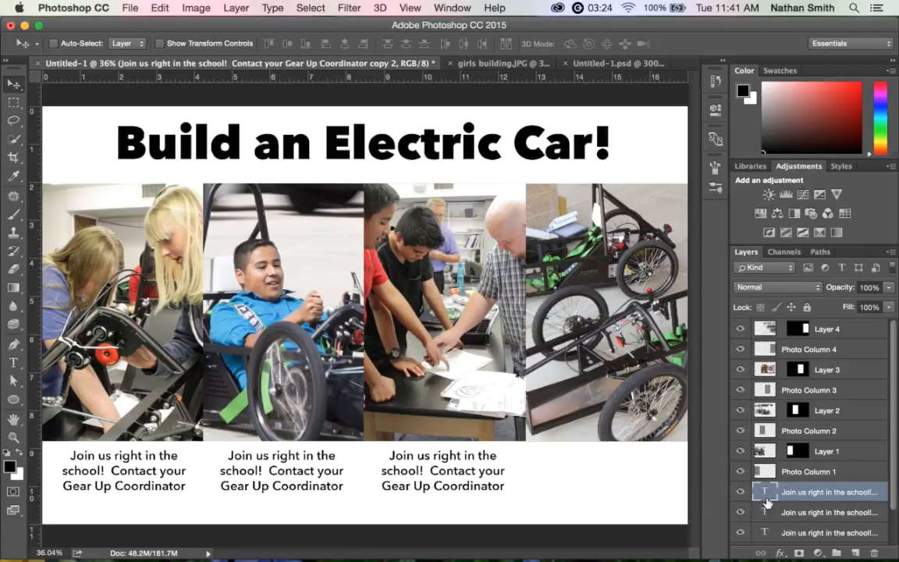
- Duplicate the third column's caption and move the copy level with it, centred below the fourth photo column
drag(767, 503, 855, 552)
drag(436, 460, 564, 460)
drag(460, 474, 617, 468)
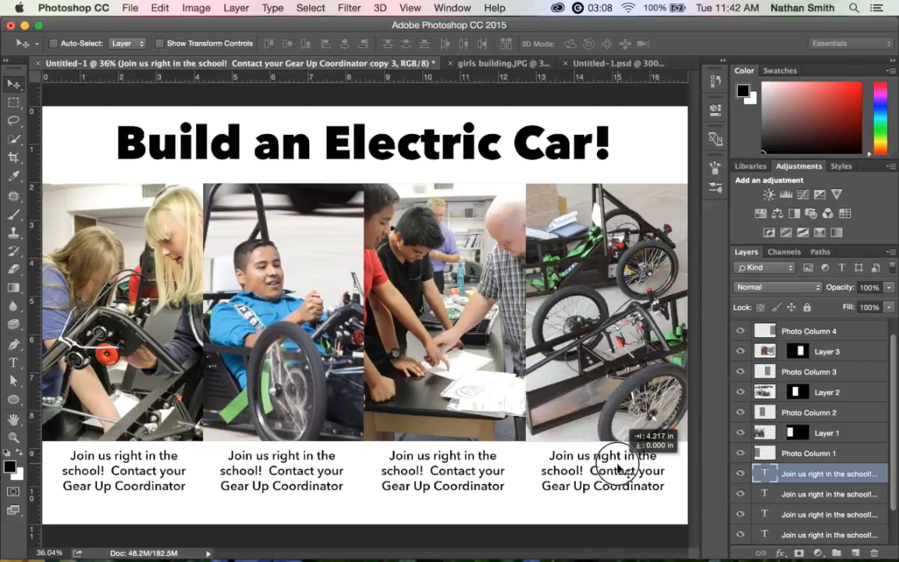
drag(617, 467, 620, 468)
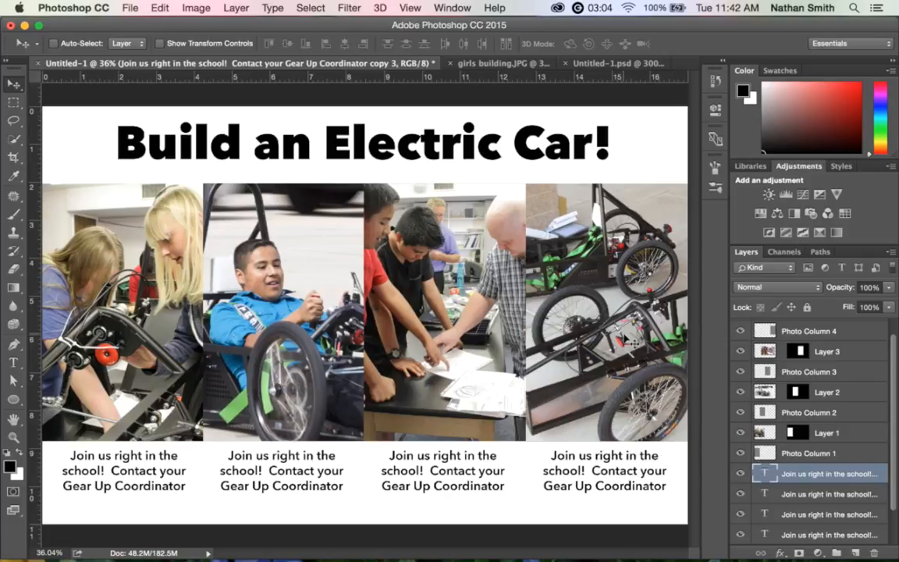
- Close the girls building.JPG photo document without saving its changes
click(499, 63)
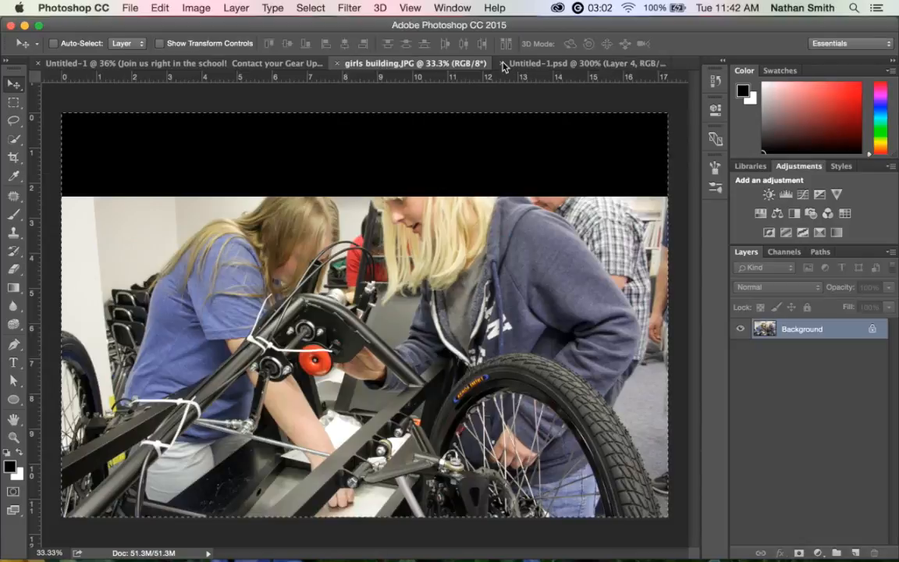
click(334, 63)
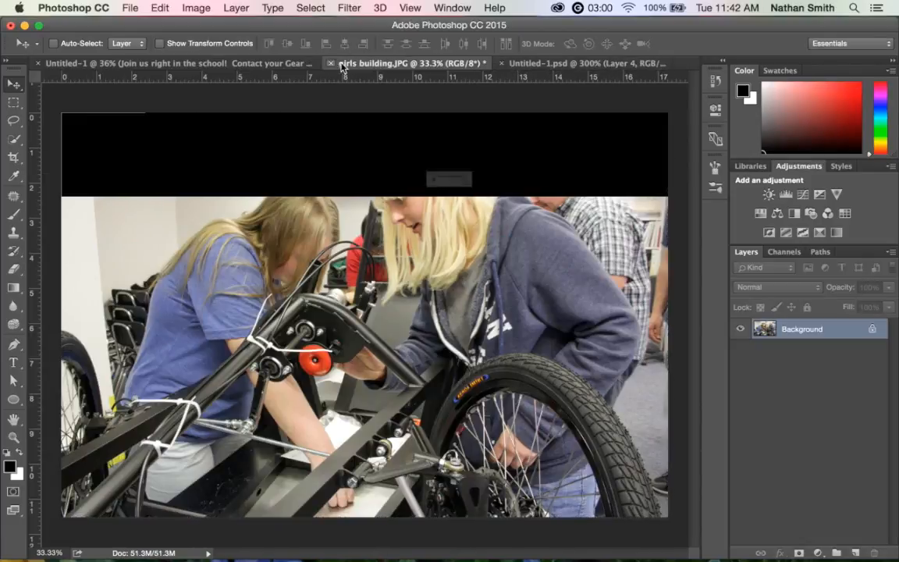
click(401, 210)
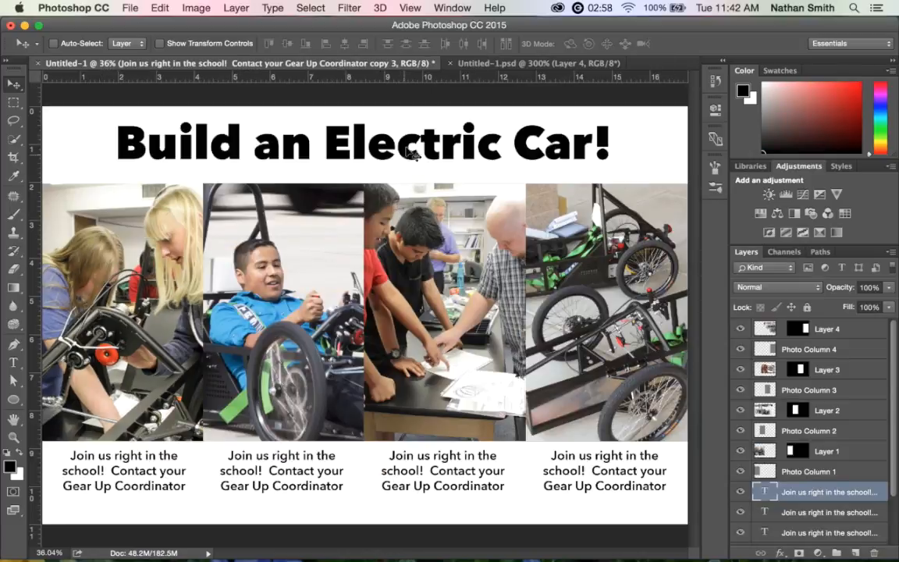
- Check the bullet wording in Untitled-1.psd and replace the second column's caption with "Learn important engineering skills!"
click(496, 66)
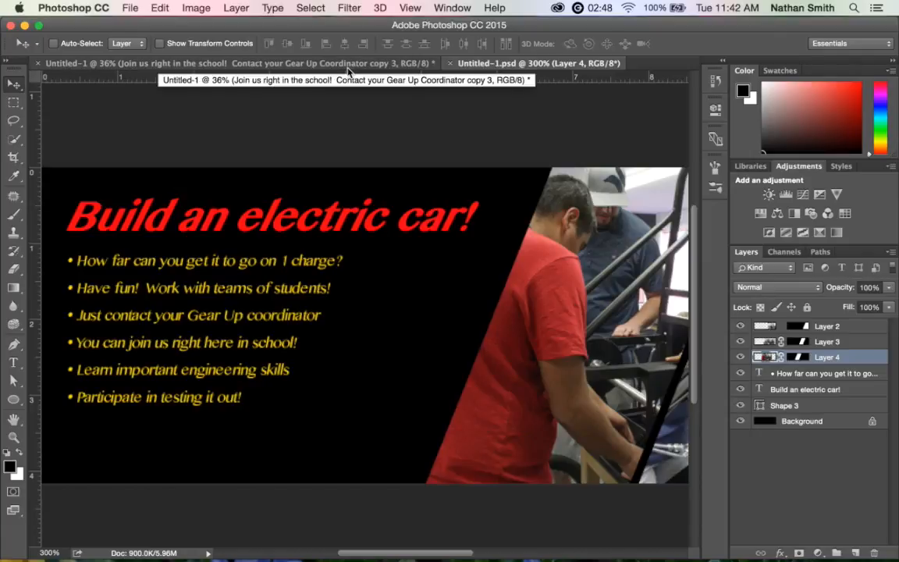
click(305, 59)
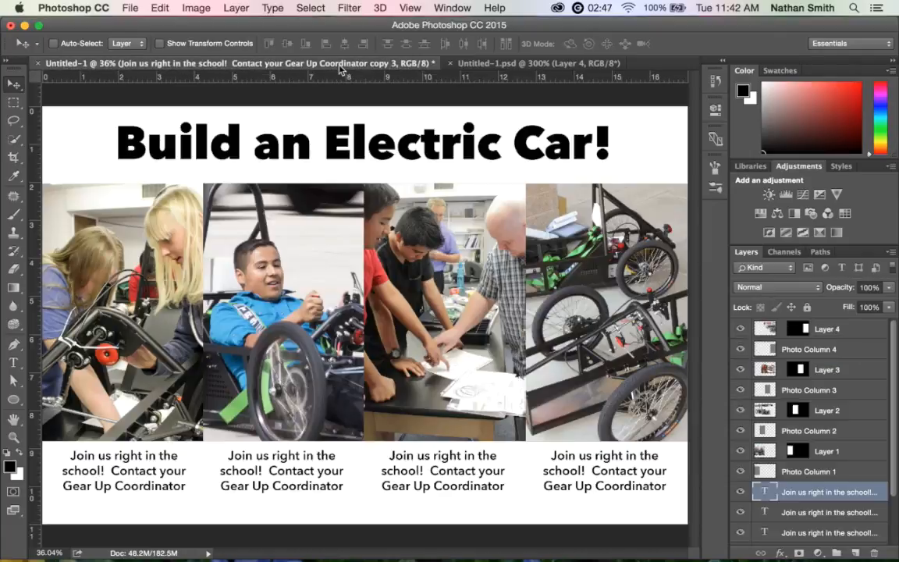
key(t)
click(279, 478)
triple_click(274, 456)
click(275, 457)
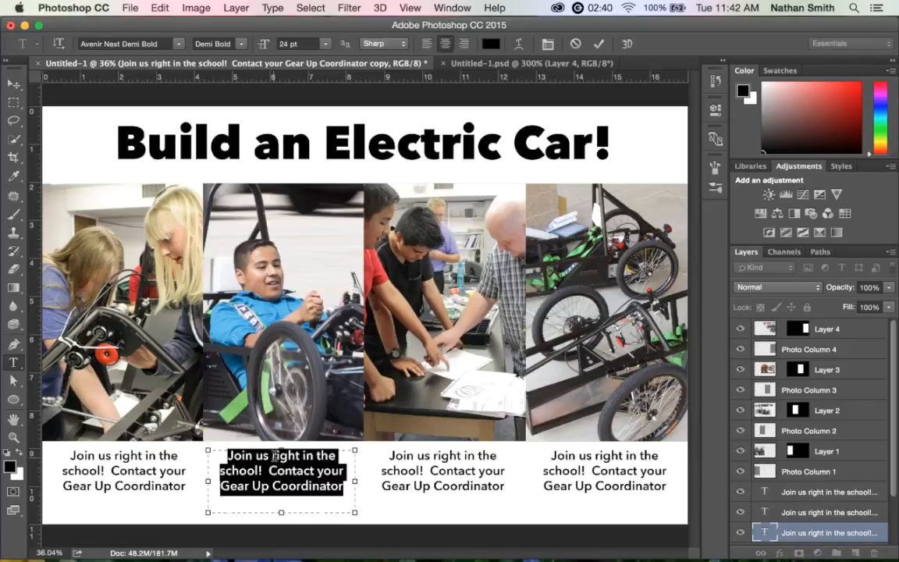
text(Learn important)
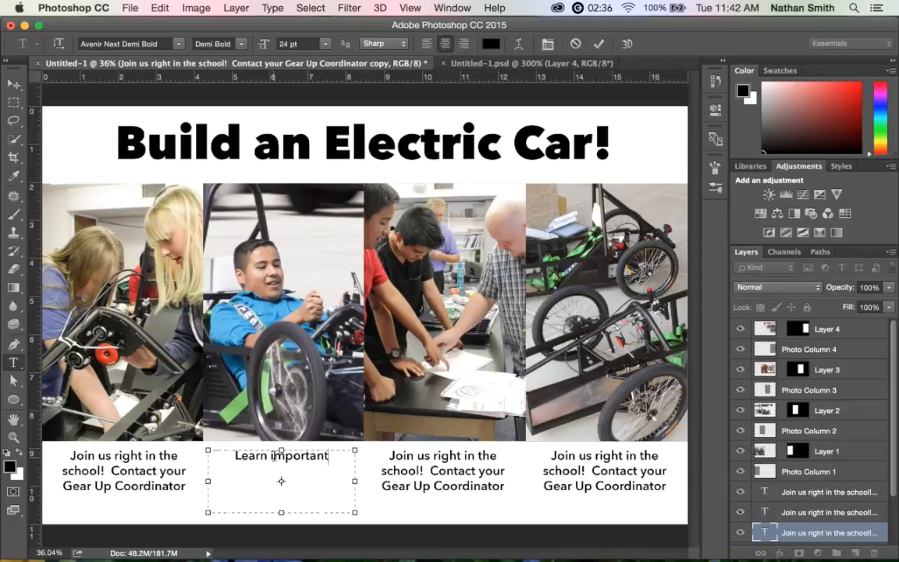
text( E)
key(BackSpace)
text(engine)
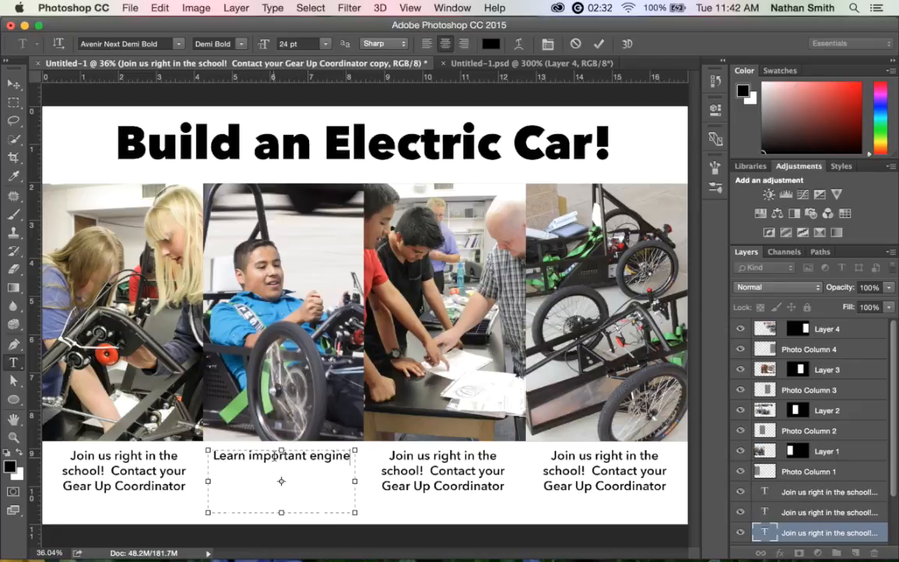
text(ering Sk)
key(BackSpace)
key(BackSpace)
text(skills!)
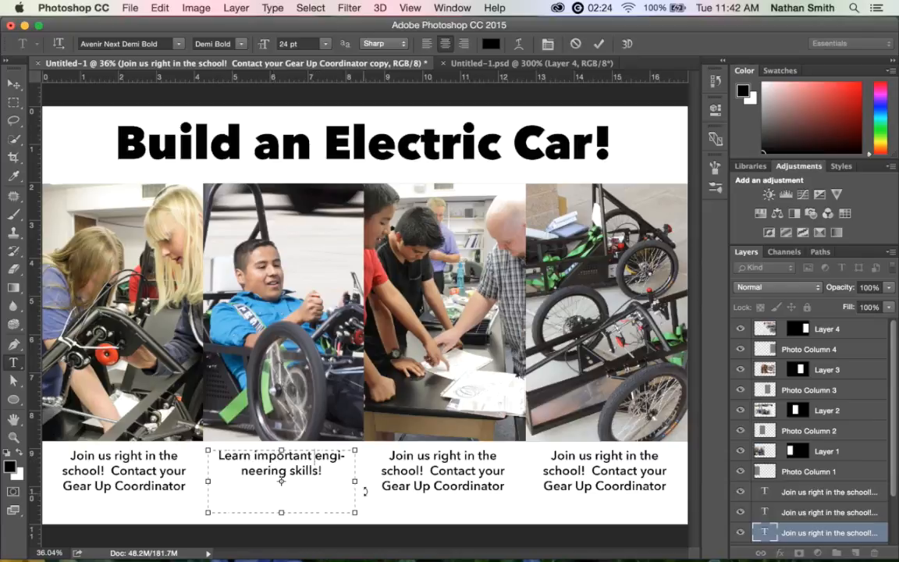
- Move the whole word "engineering" onto the second line of the second caption to avoid the hyphenated break
click(342, 458)
text(-)
key(BackSpace)
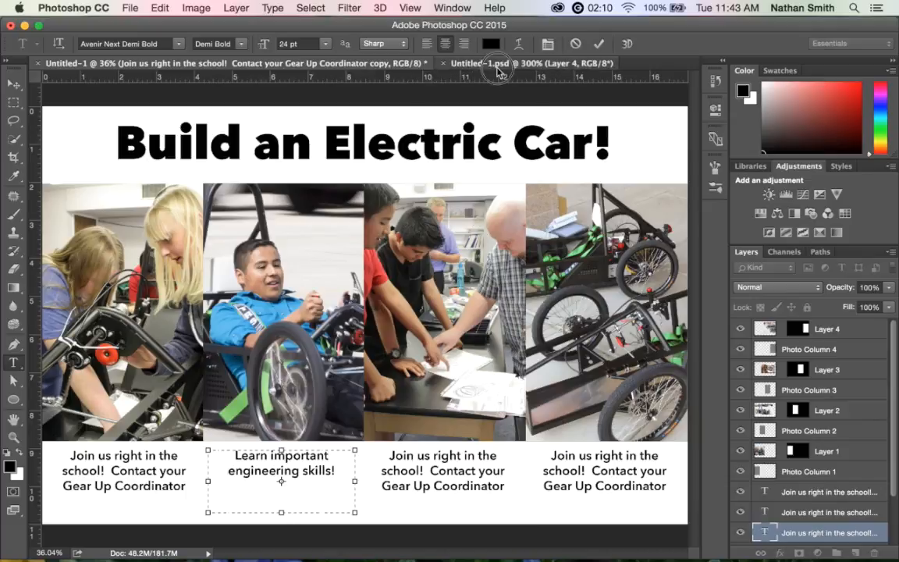
- Consult the bullets in Untitled-1.psd, replace the third column's caption with "Have fun! Work with teams of students!" and commit the text
click(451, 66)
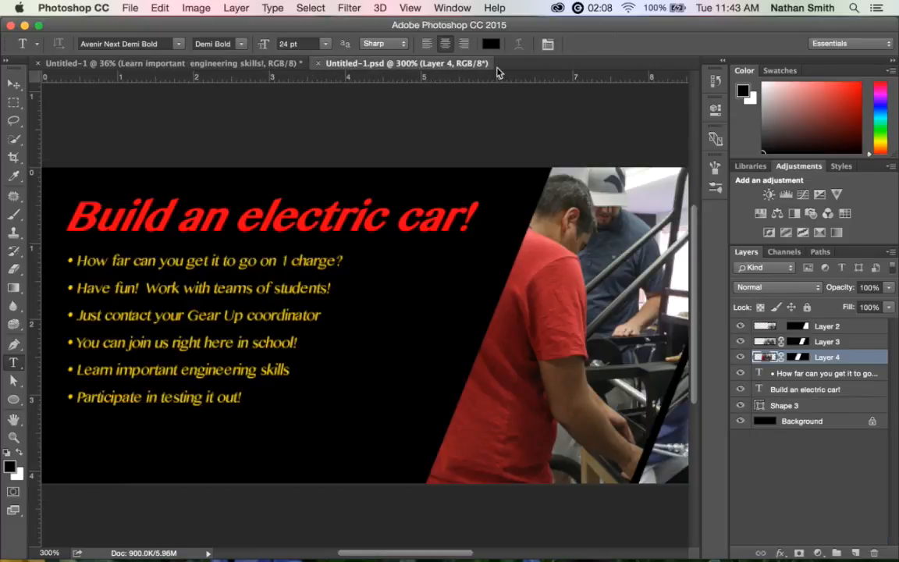
click(215, 65)
triple_click(447, 460)
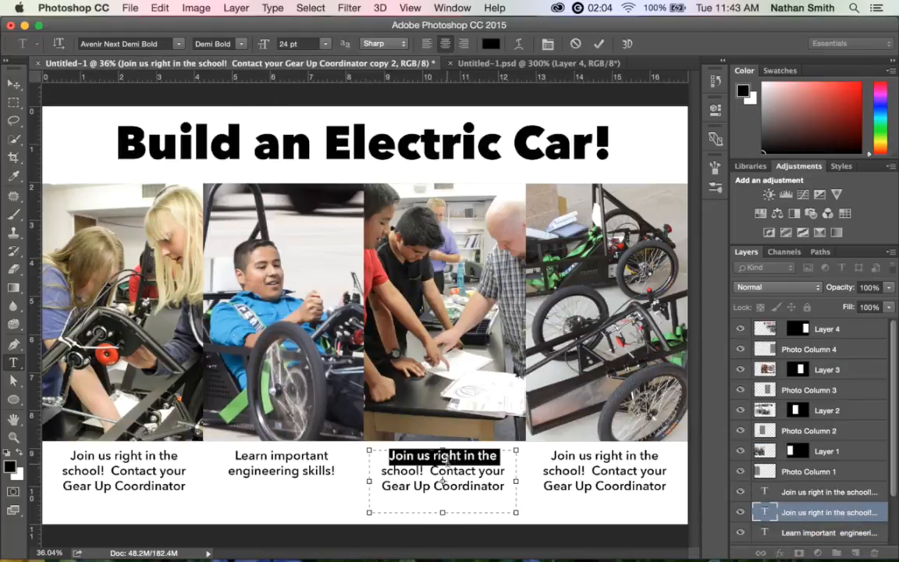
key(super+a)
text(Ha)
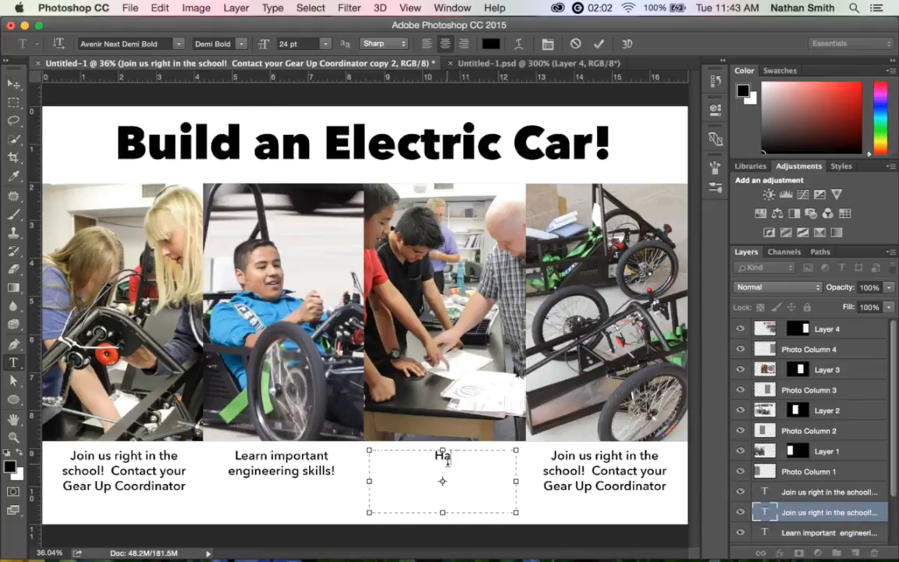
text(ve fun!)
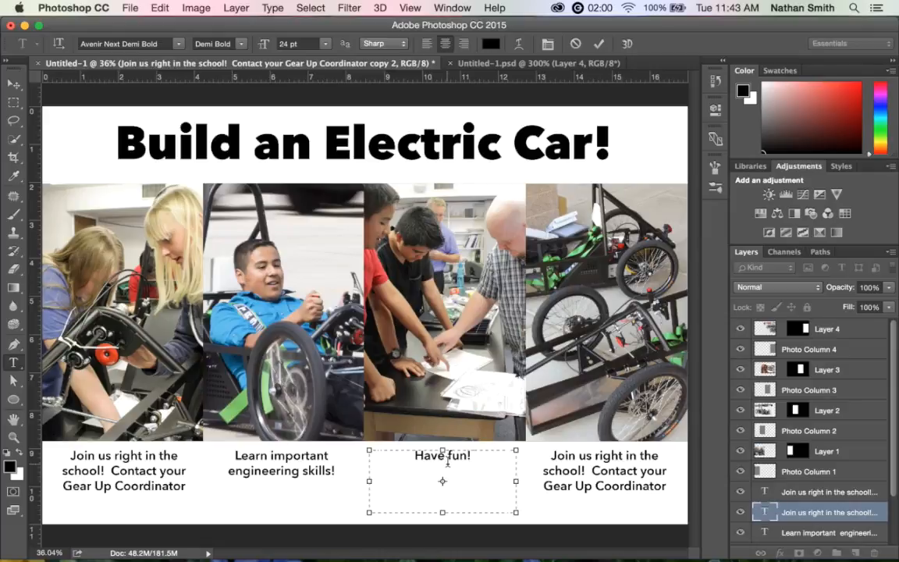
text(  Work wit)
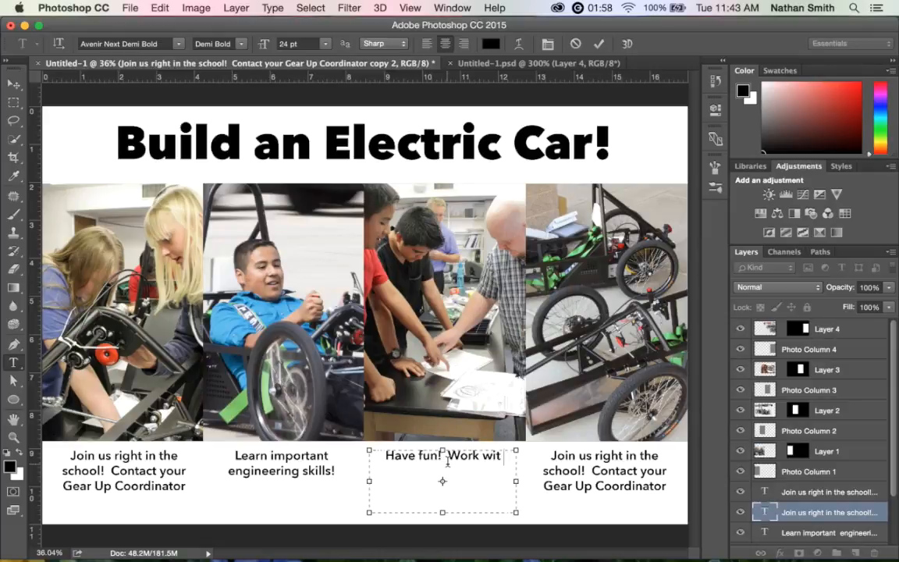
text(h teams of)
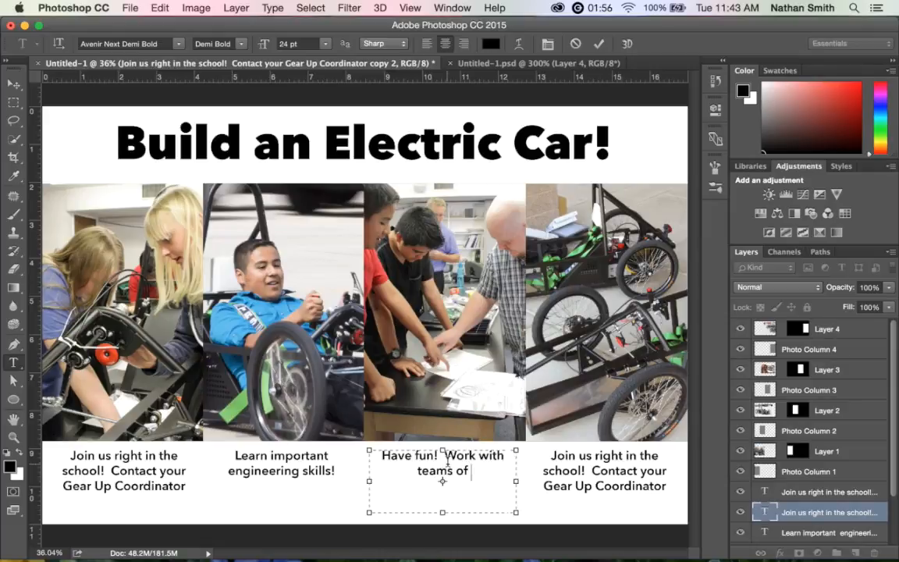
text( students!)
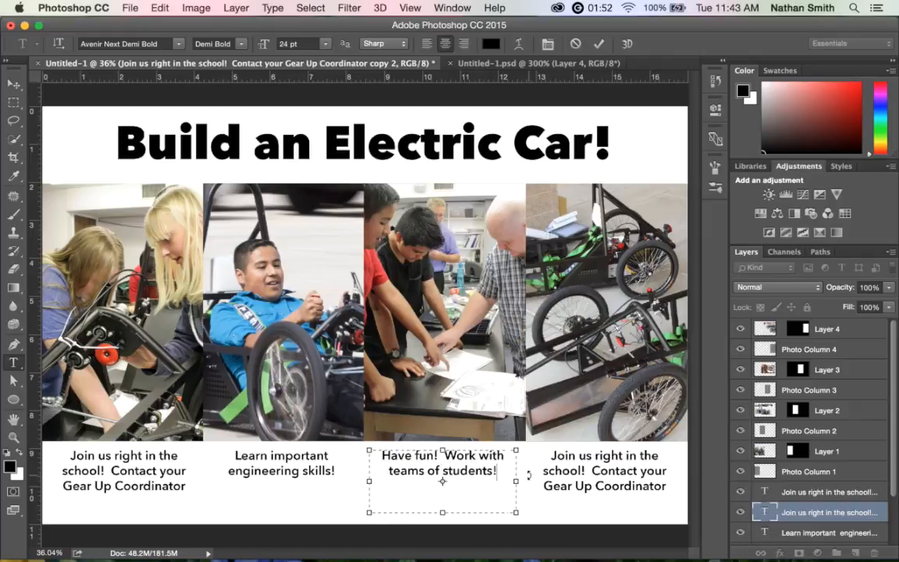
click(599, 45)
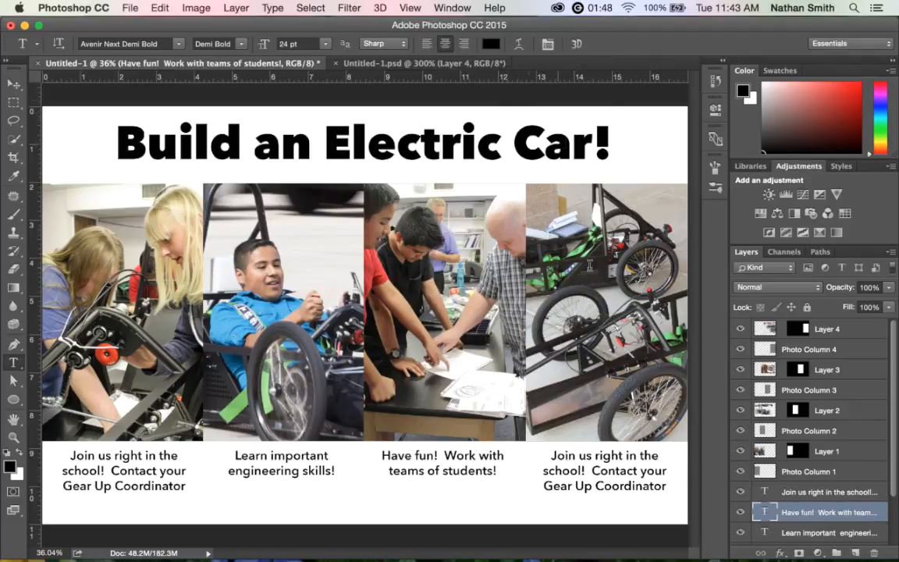
- Replace the fourth column's caption text with "Test it out! Drive it!"
click(603, 477)
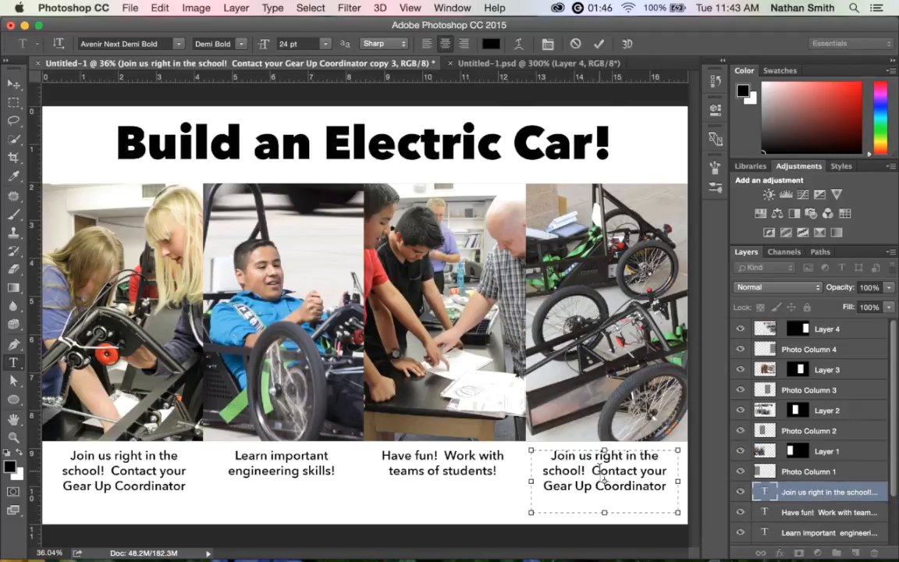
triple_click(599, 471)
click(599, 470)
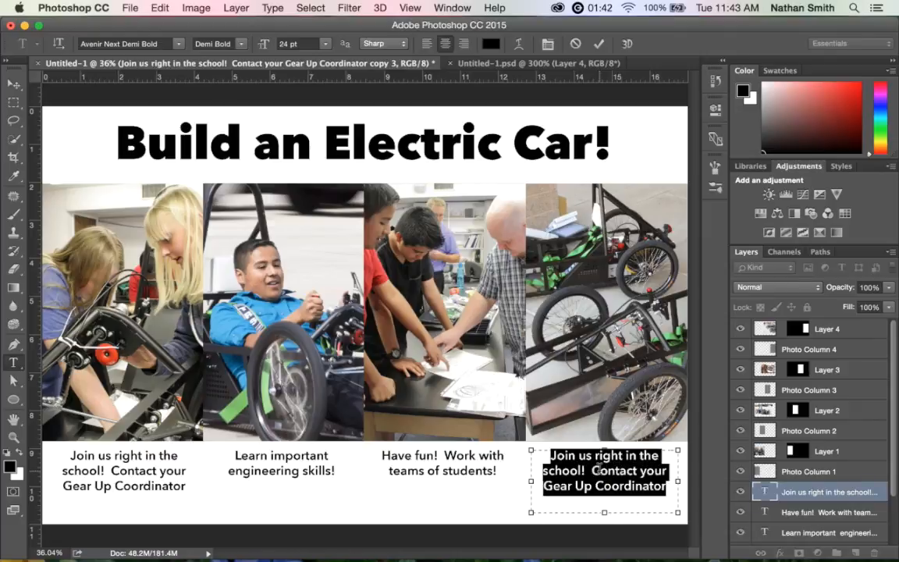
text(Test i)
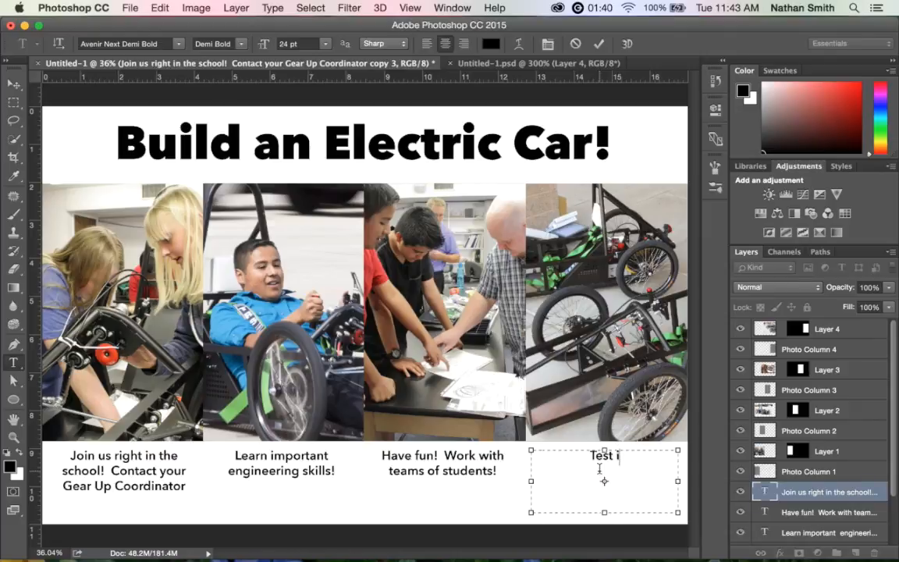
text(t out!  Drive it!)
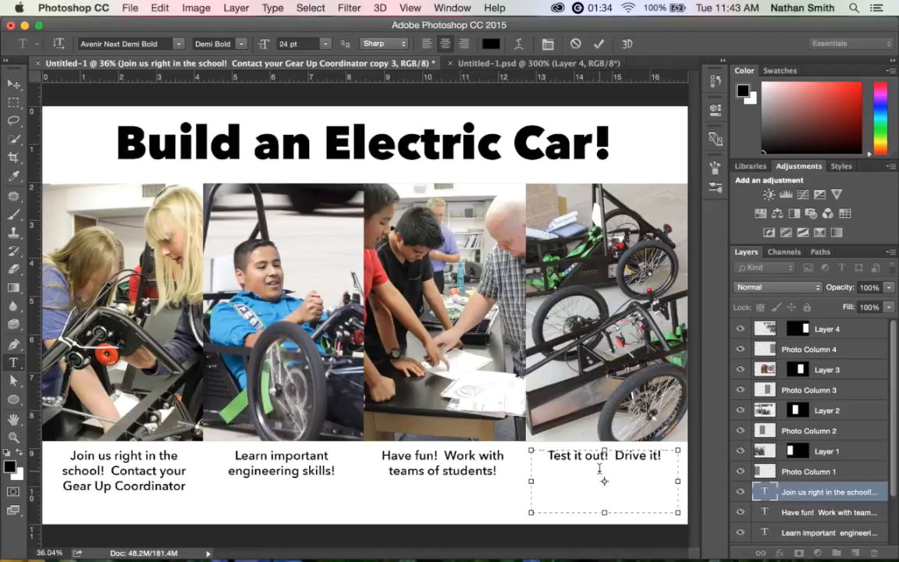
- Recheck the bullets in Untitled-1.psd, extend the fourth caption with "How far can you get it to go on one charge?" and commit it
click(525, 66)
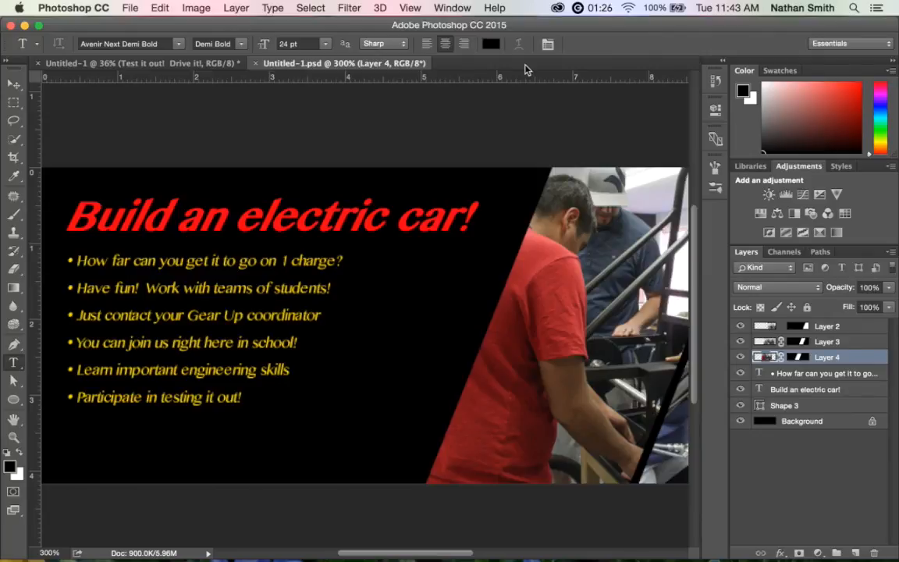
click(186, 62)
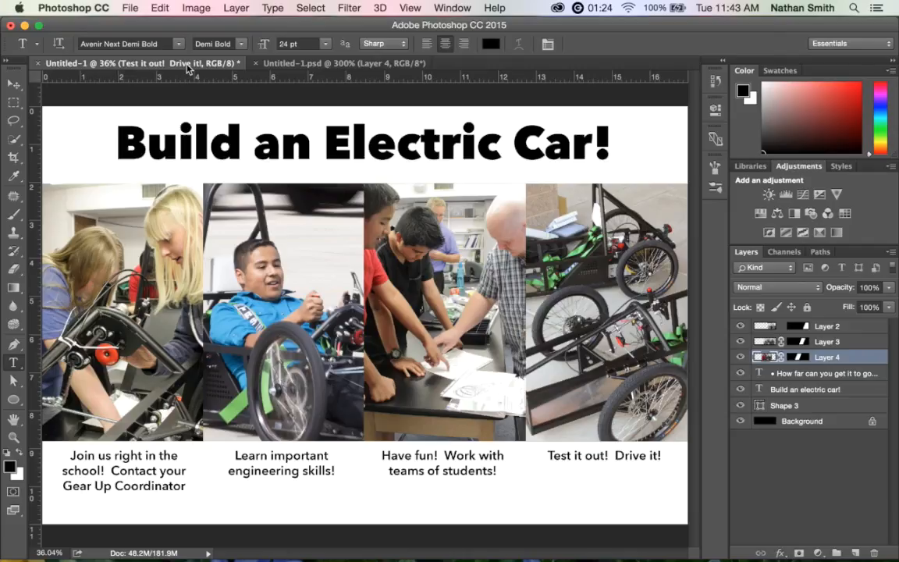
click(659, 458)
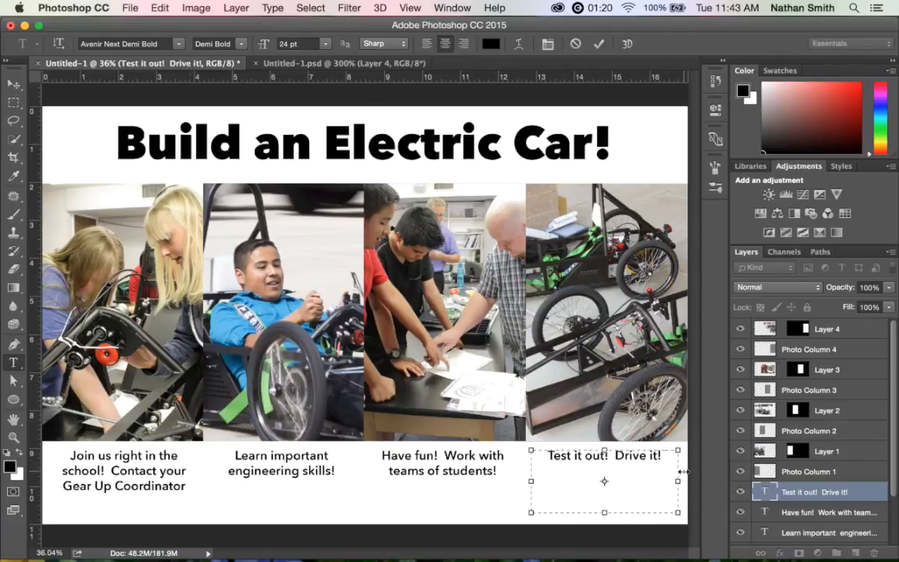
text(How far can you g)
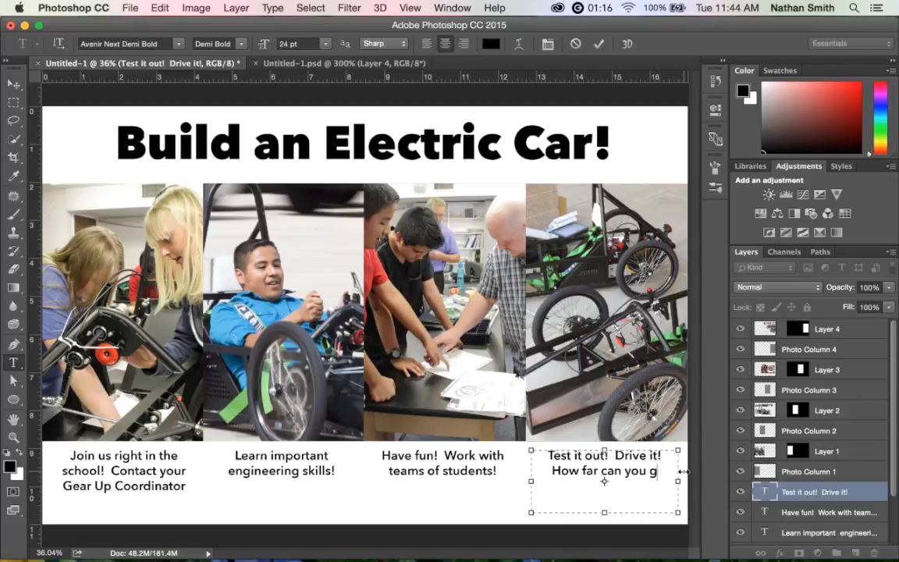
text(et it to go)
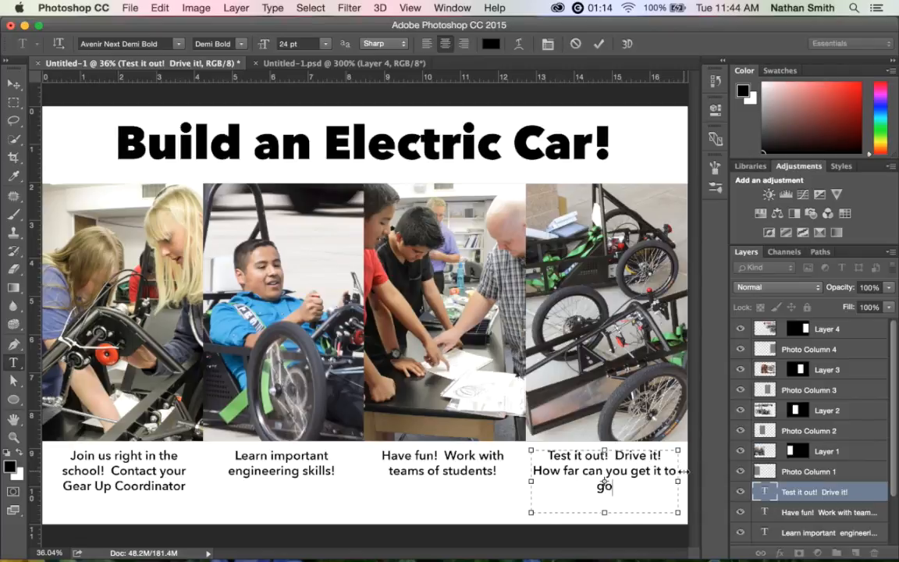
text( on one char)
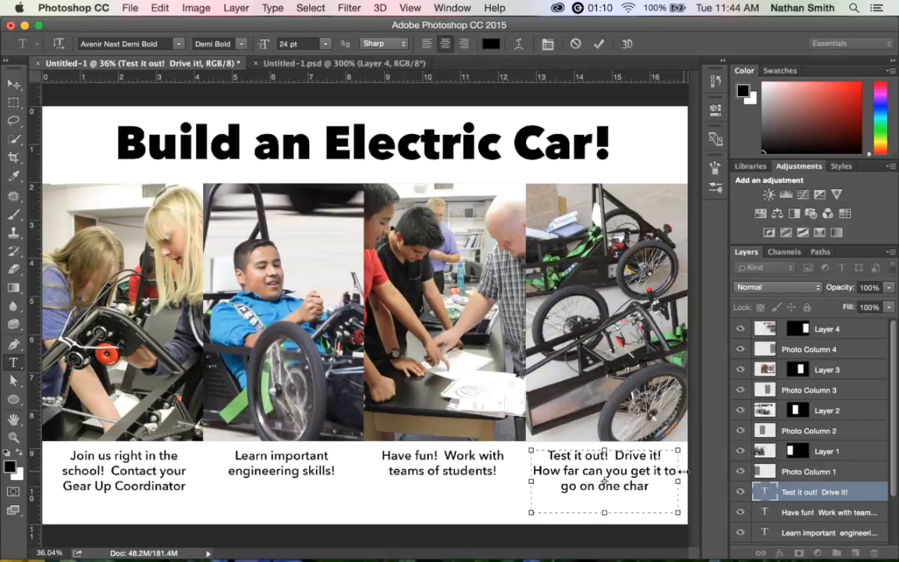
text(ge?)
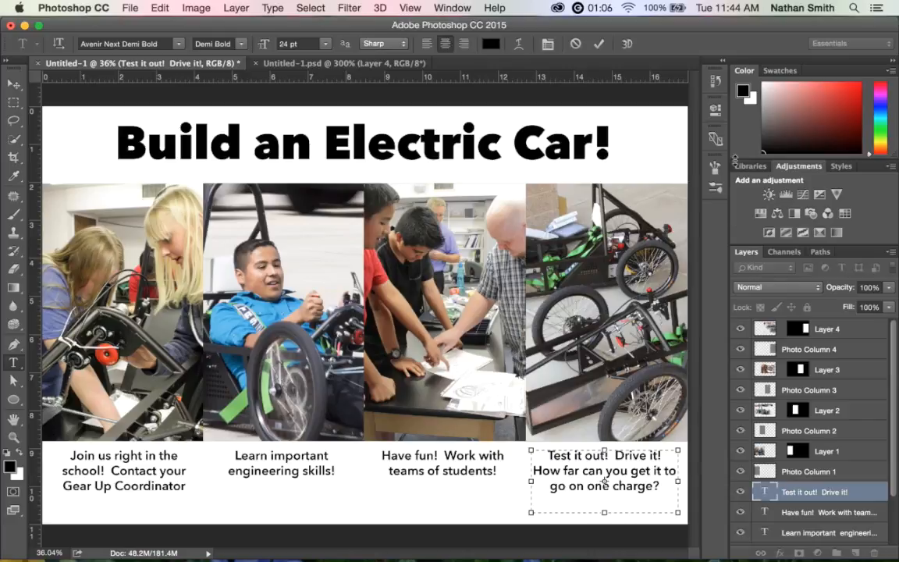
click(598, 44)
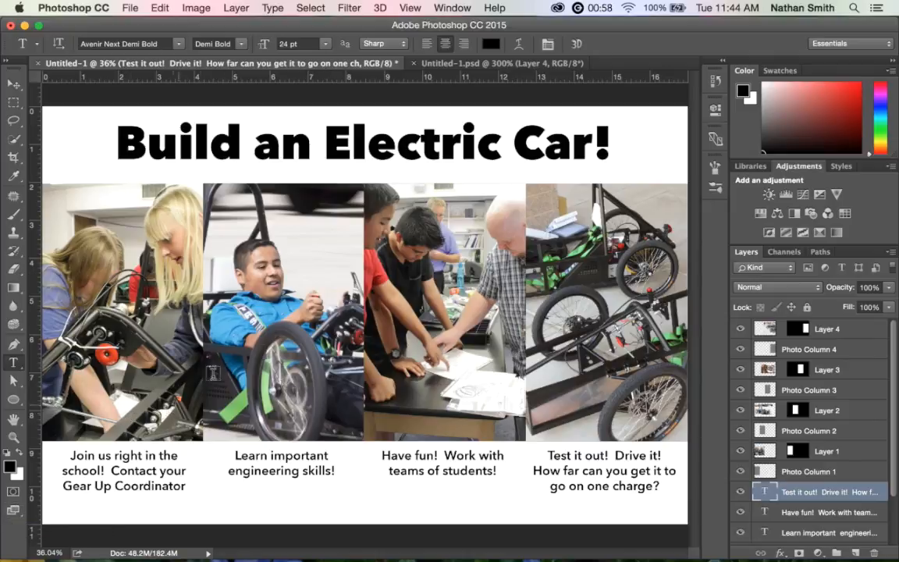
- Examine the finished layout in full-screen mode with the rulers hidden, fitting the page to the screen
key(f)
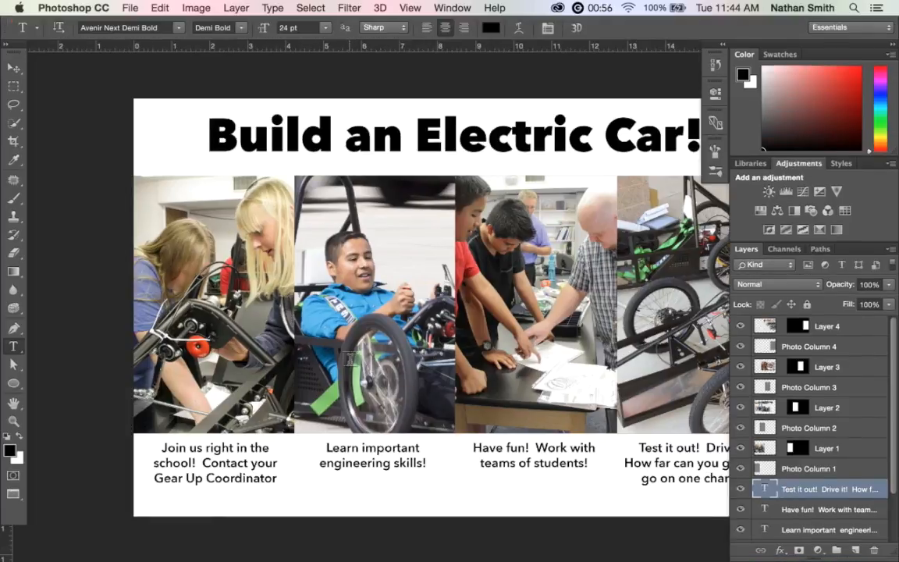
key(f)
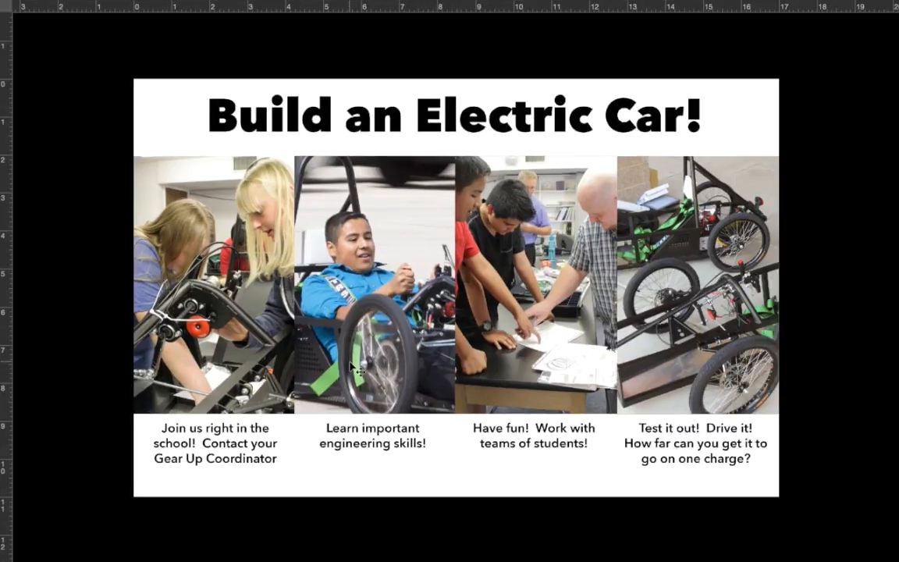
key(ctrl+r)
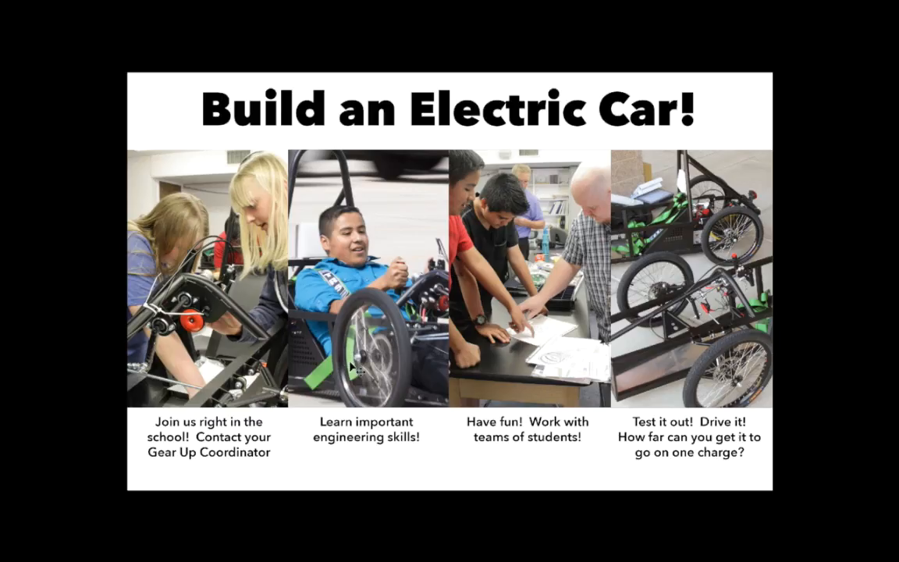
key(ctrl+0)
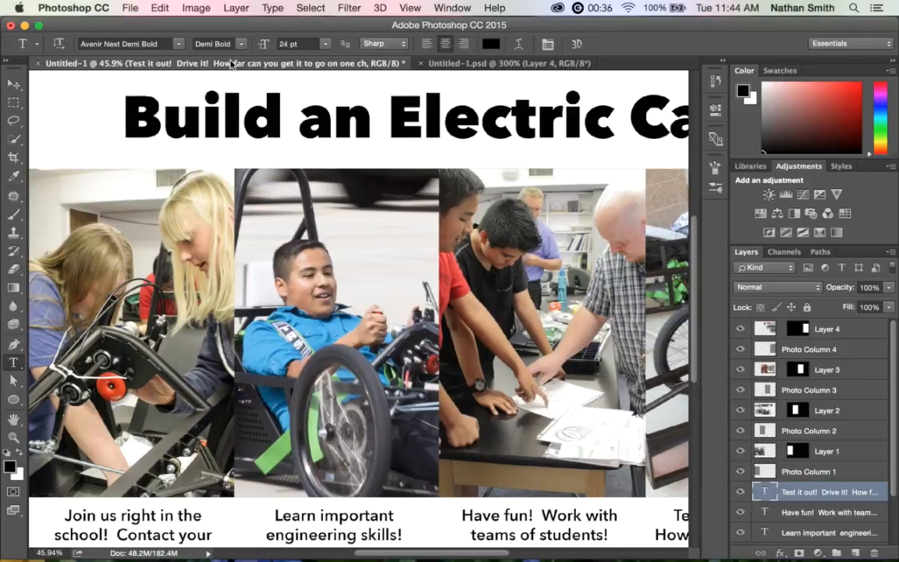
- Save the layout to the Desktop as a layered Photoshop file named "B04-" plus the author's full name, with Maximize Compatibility on
click(138, 8)
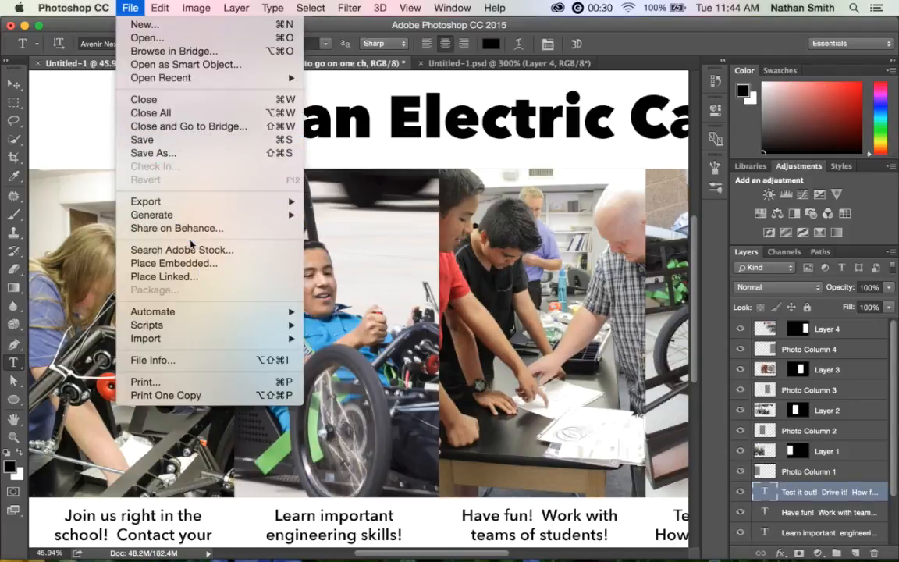
click(174, 153)
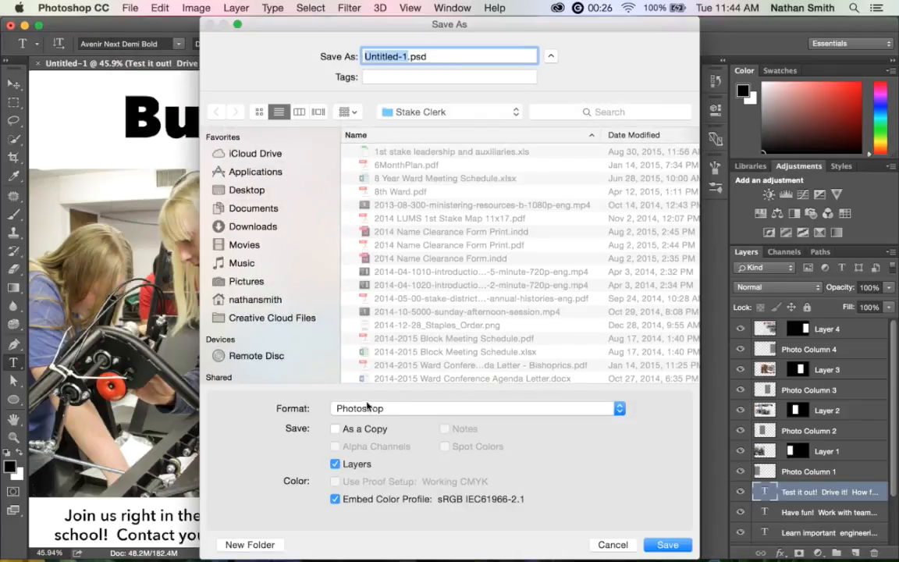
click(256, 193)
text(Bu)
text(4-)
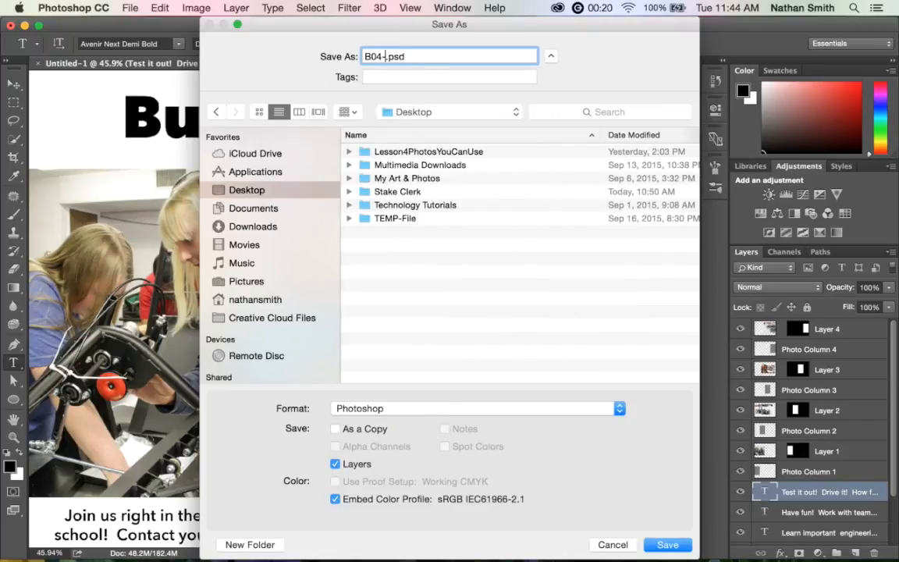
text(Nathan_Smith)
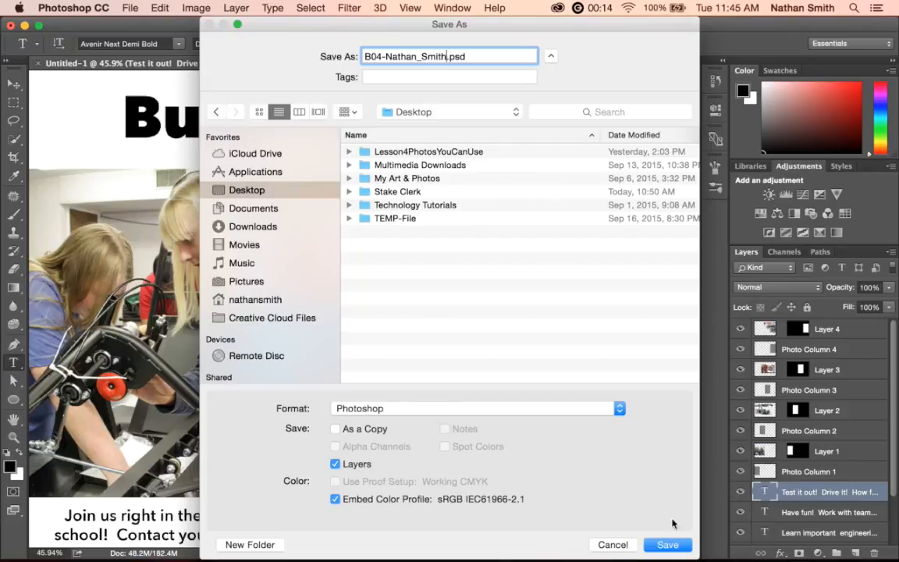
click(667, 544)
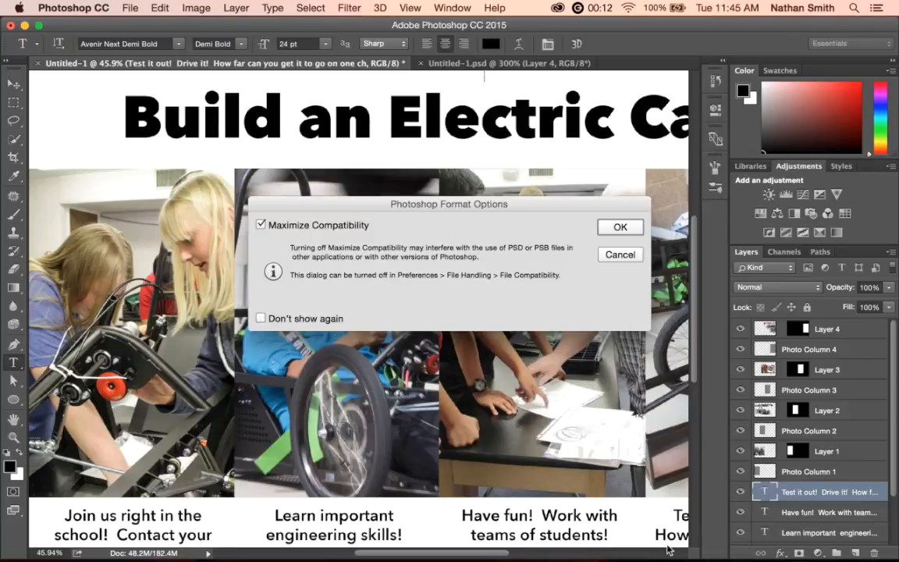
click(616, 228)
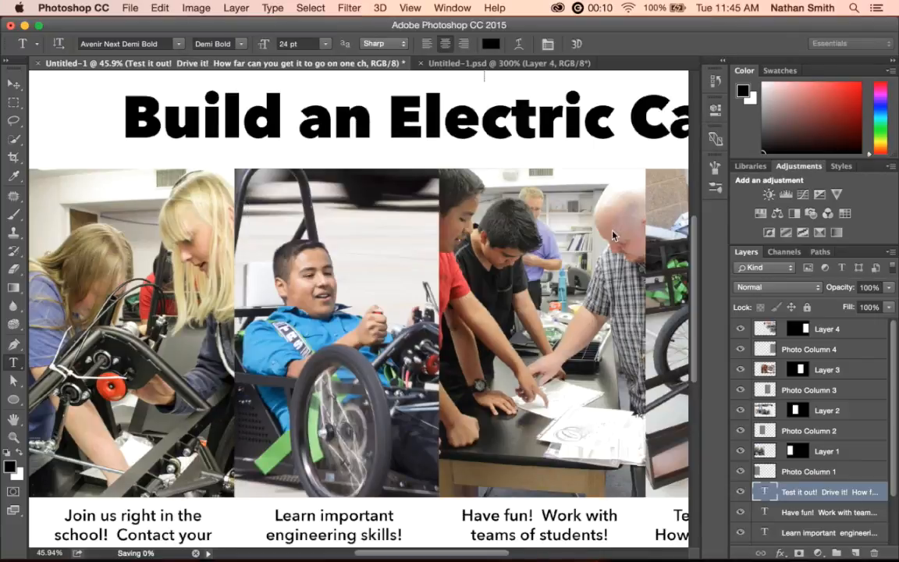